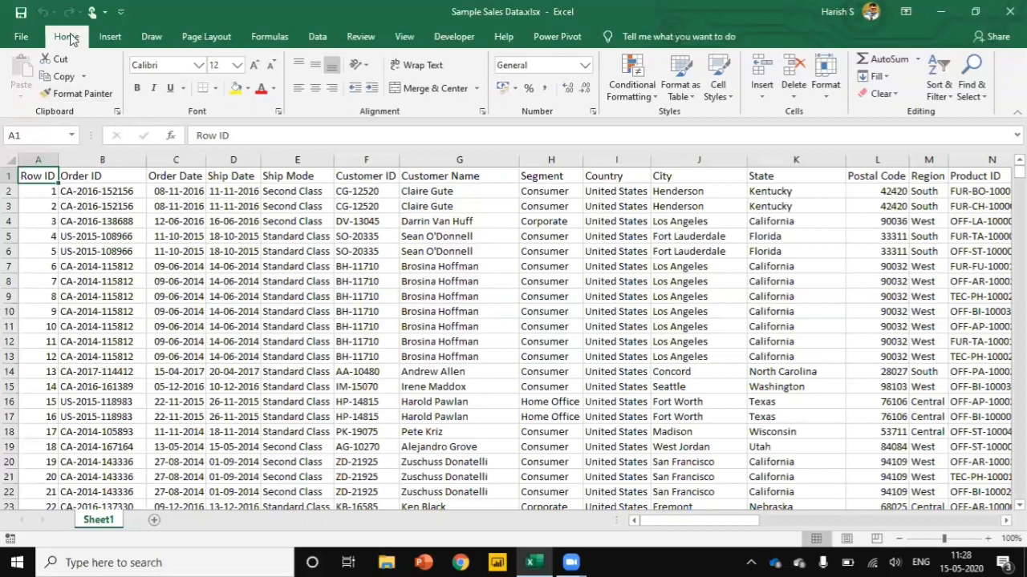
- Format the sales data as a table in a light style with blue header, and create a PivotTable from it on a new worksheet
click(681, 96)
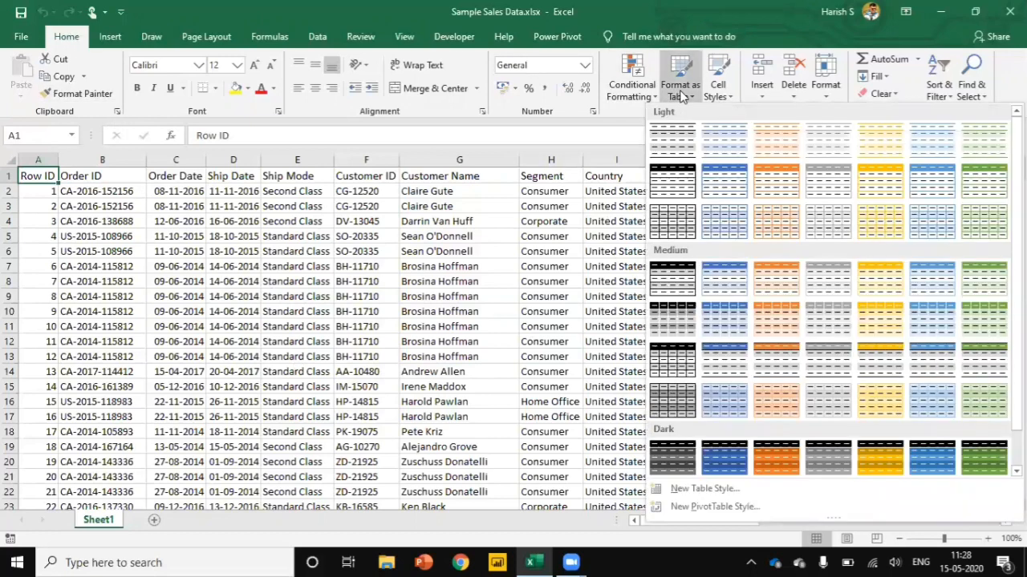
click(734, 189)
click(548, 236)
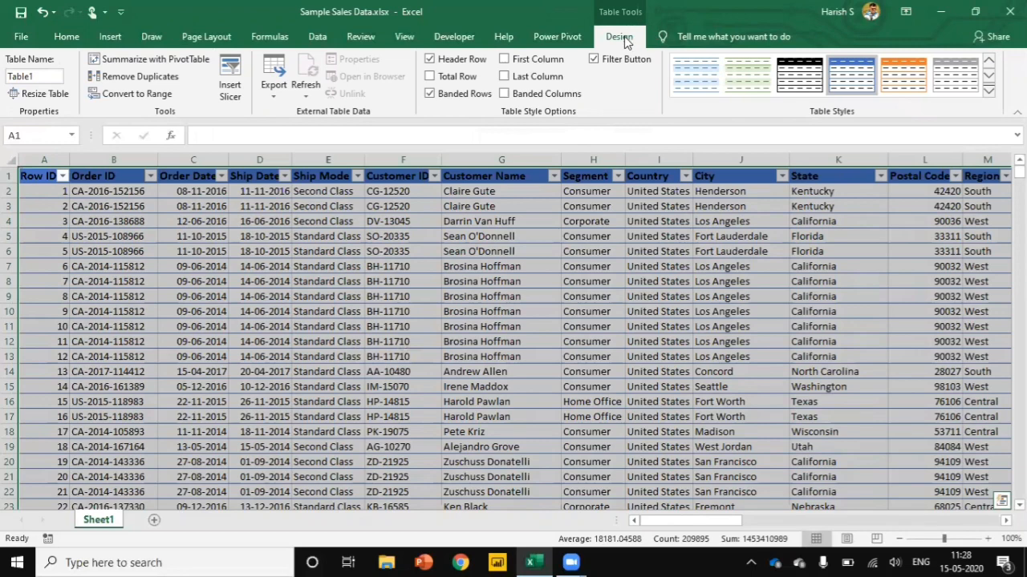
click(159, 64)
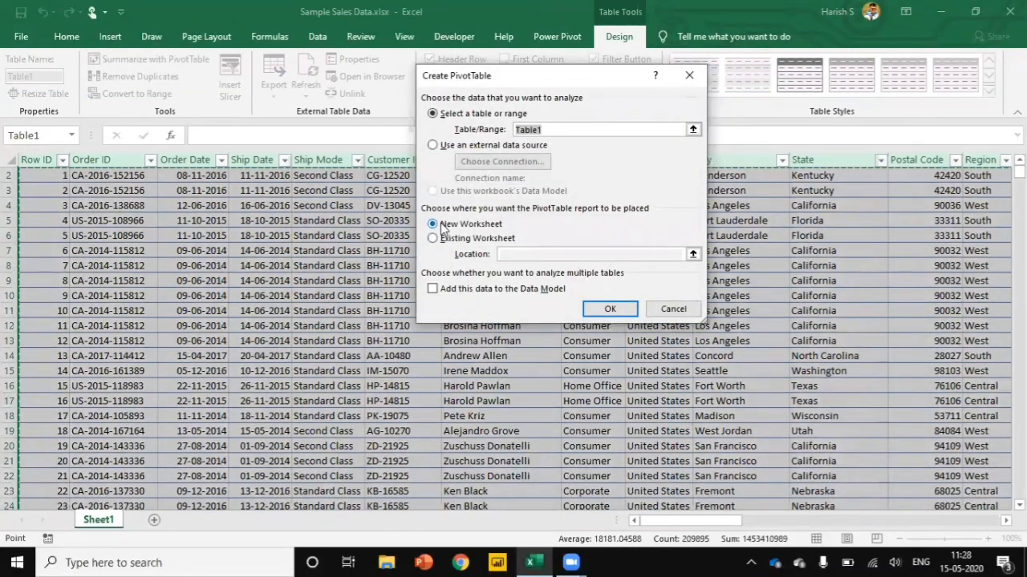
click(611, 310)
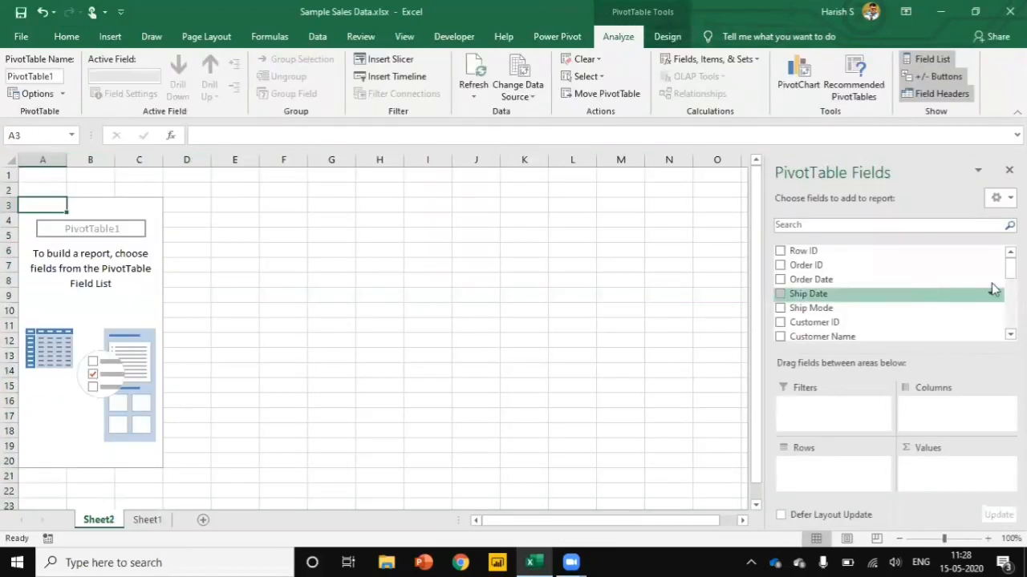
- Build the PivotTable with Profit summed as the value and Sub-Category as the row field
scroll(1001, 272, down, 2)
scroll(882, 293, down, 5)
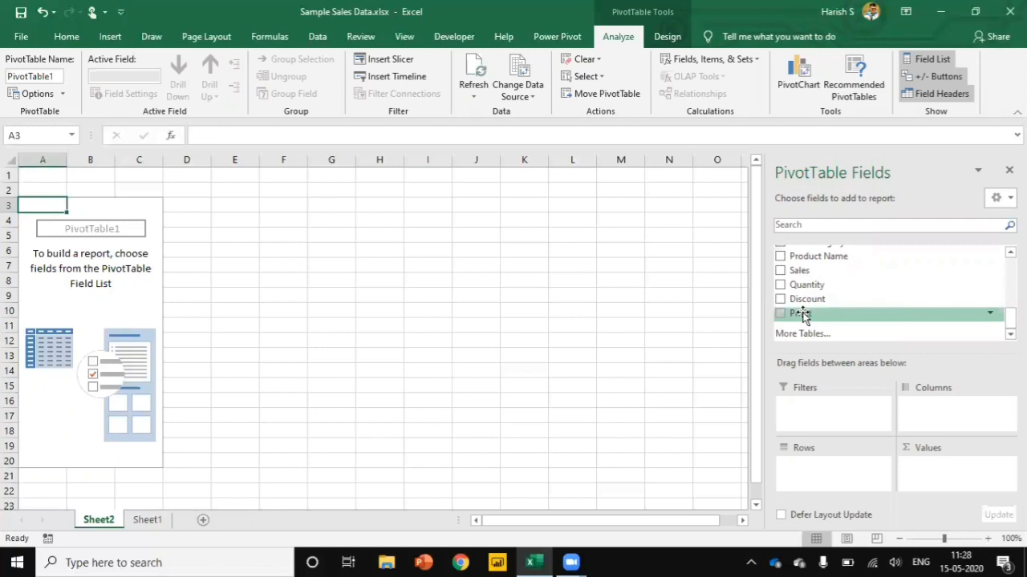
drag(805, 315, 931, 470)
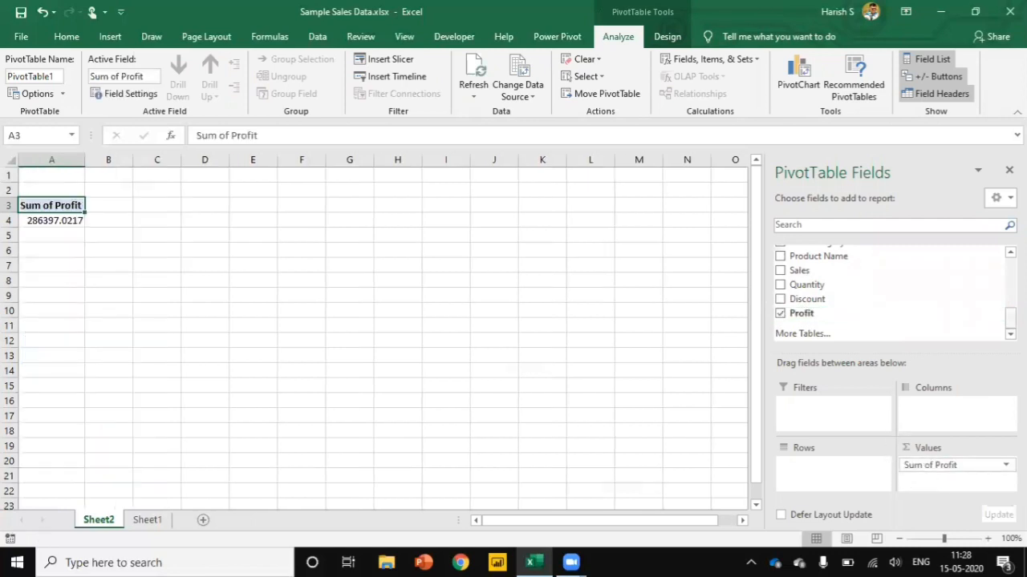
scroll(890, 290, up, 6)
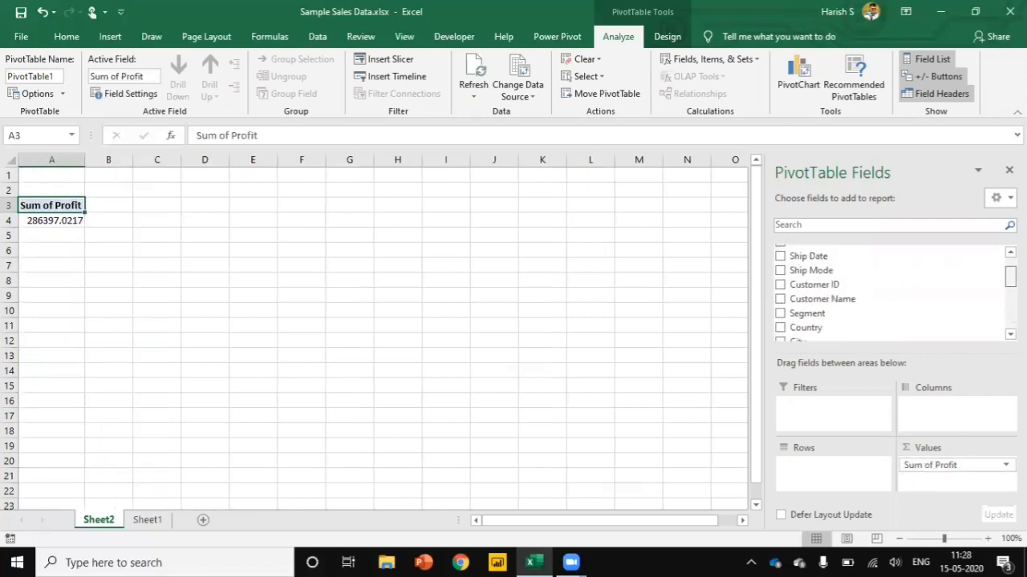
scroll(891, 293, up, 2)
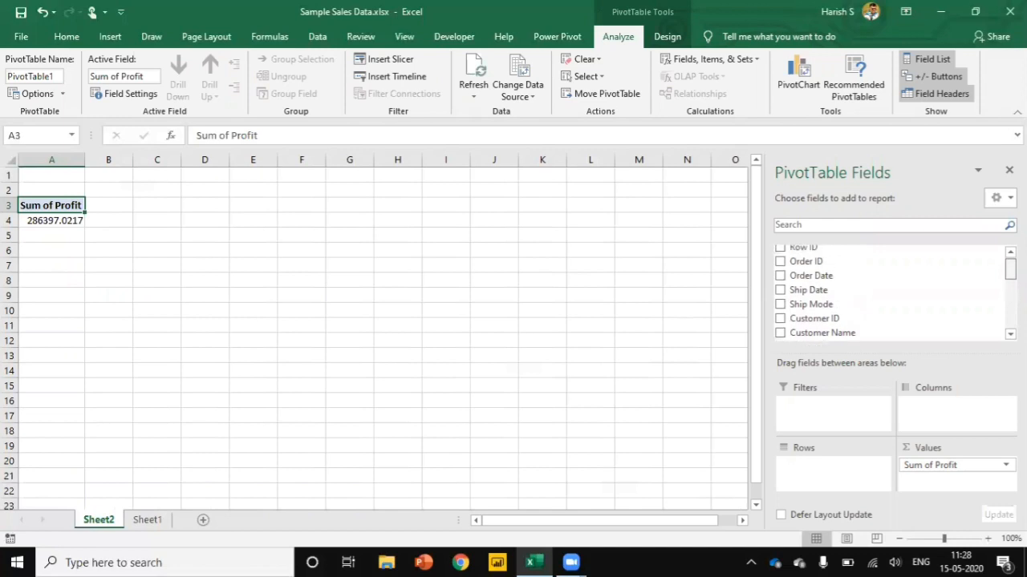
scroll(890, 293, down, 5)
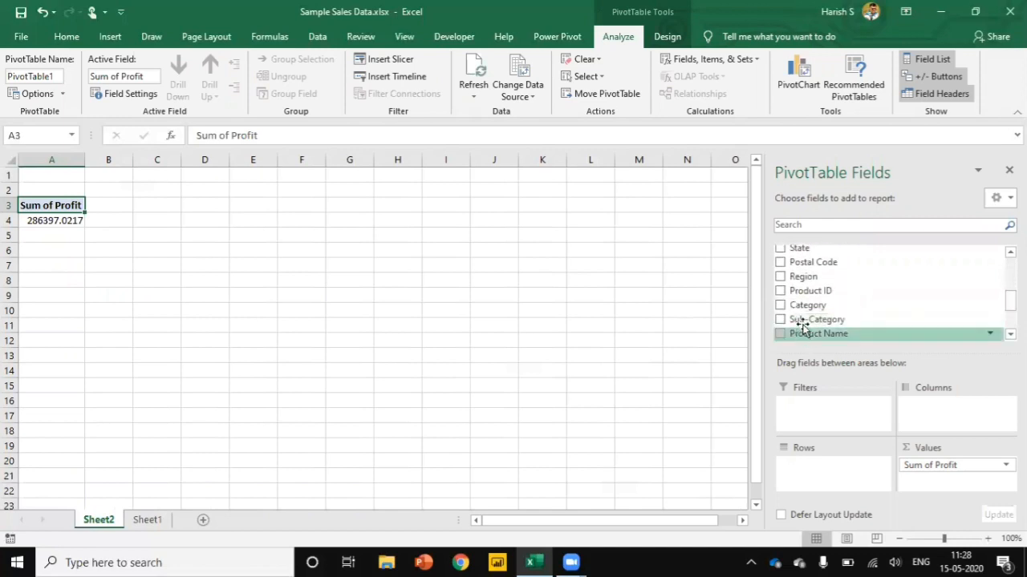
drag(802, 321, 818, 474)
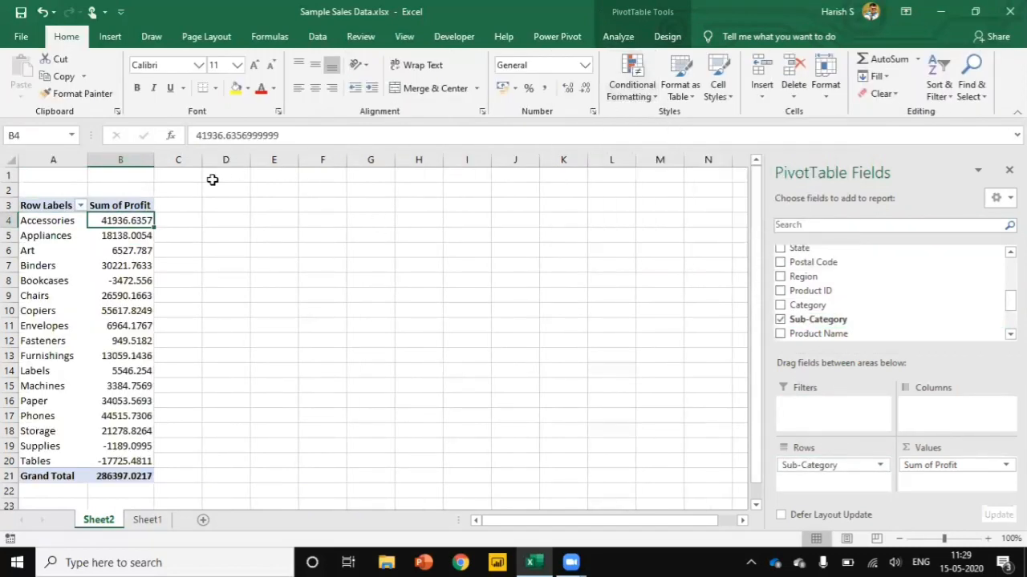
- Apply the three-color scale with green for high, yellow for middle and red for low values to profit cell B4
click(633, 95)
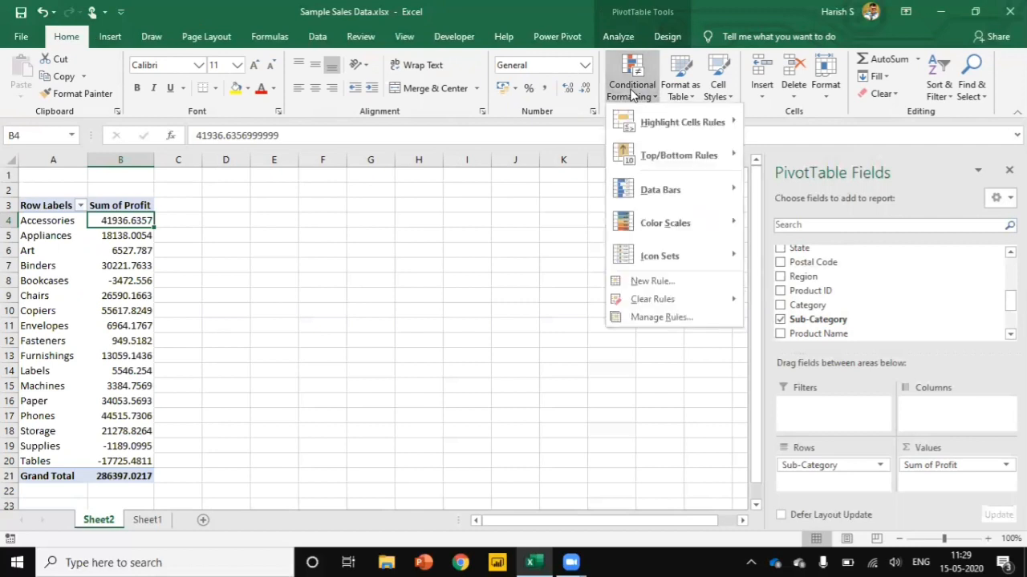
mouse_move(633, 221)
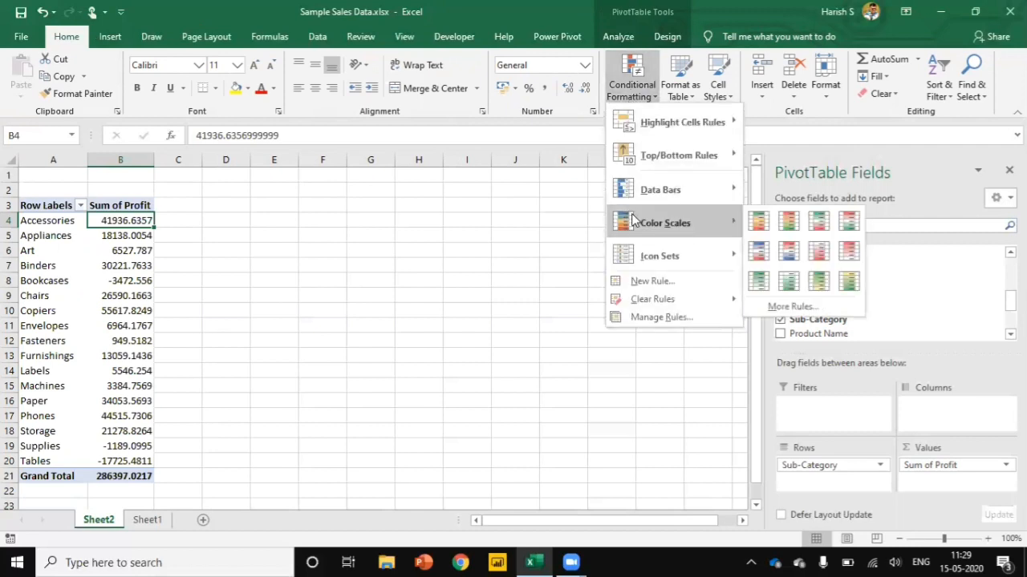
click(758, 222)
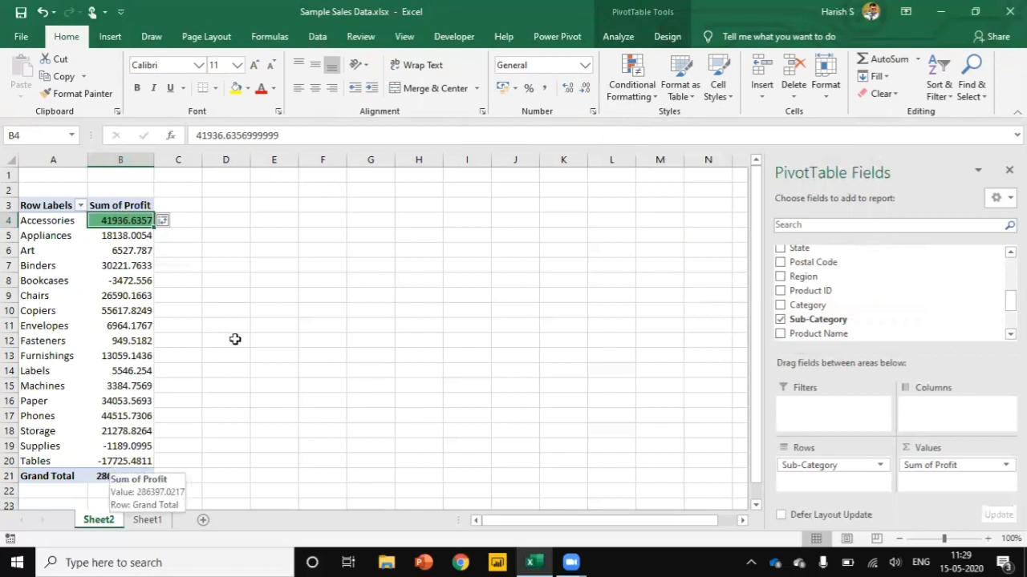
- Edit the color scale rule so it applies to all cells showing "Sum of Profit" values for "Sub-Category"
click(628, 92)
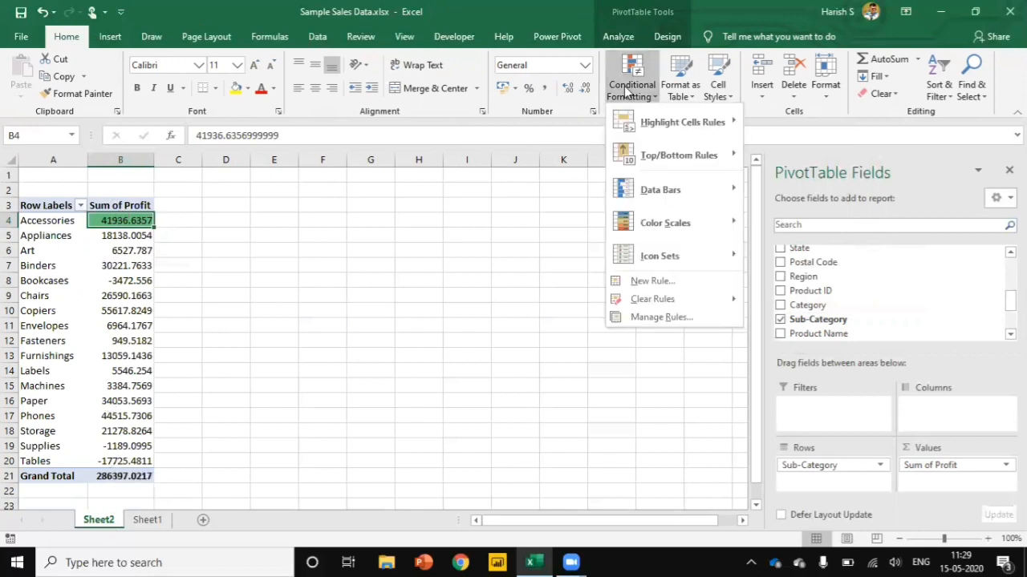
click(657, 317)
click(401, 207)
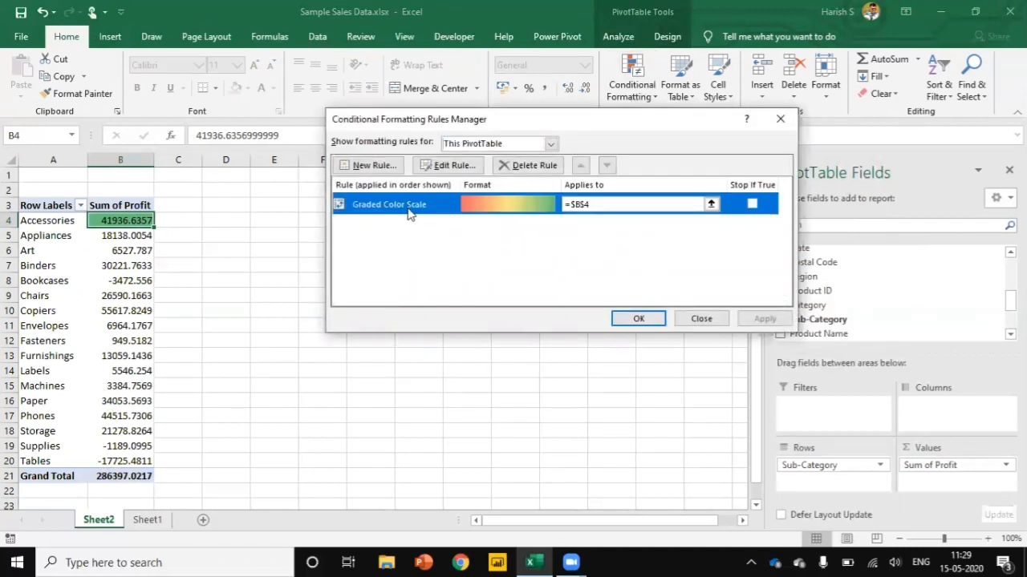
click(467, 166)
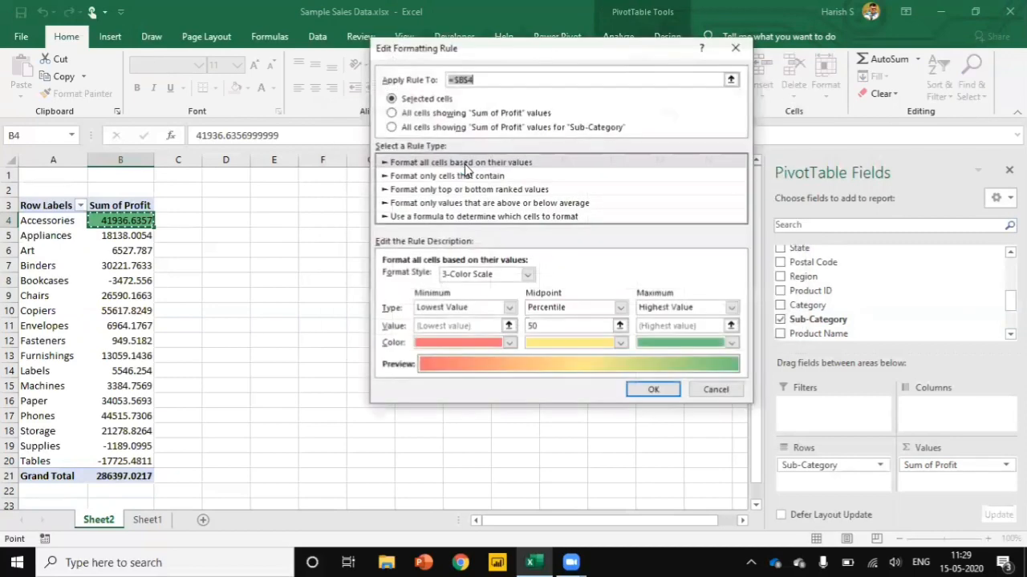
click(390, 127)
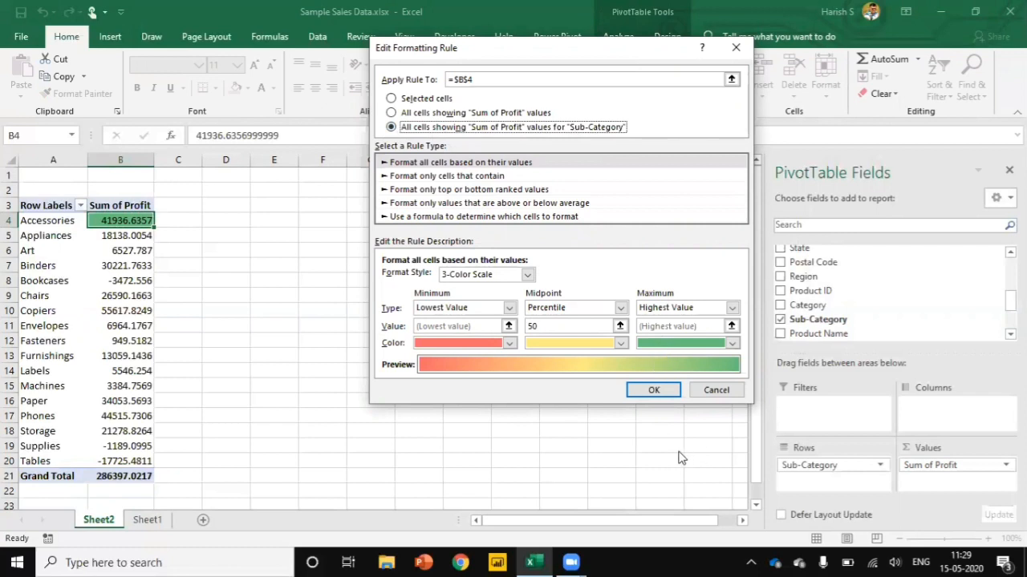
click(653, 392)
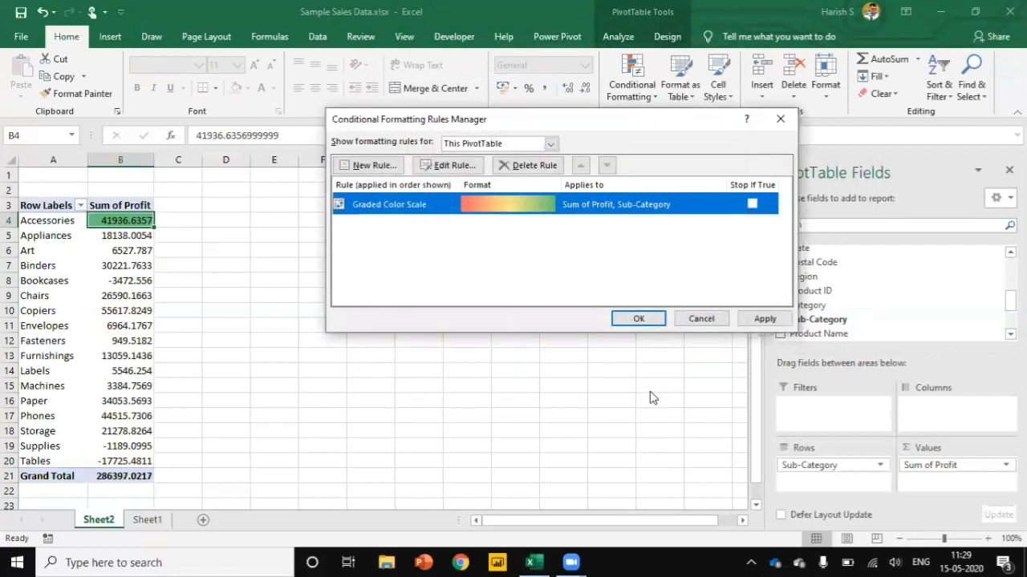
click(761, 320)
click(642, 318)
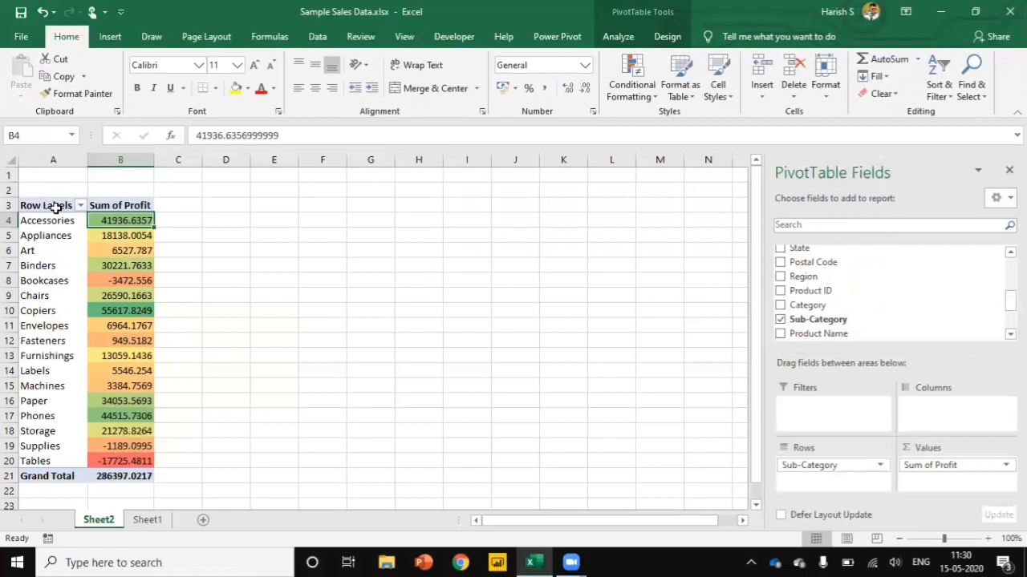
- Copy the whole Sub-Category PivotTable, including its grand total, and paste it at cell E3
drag(54, 207, 134, 478)
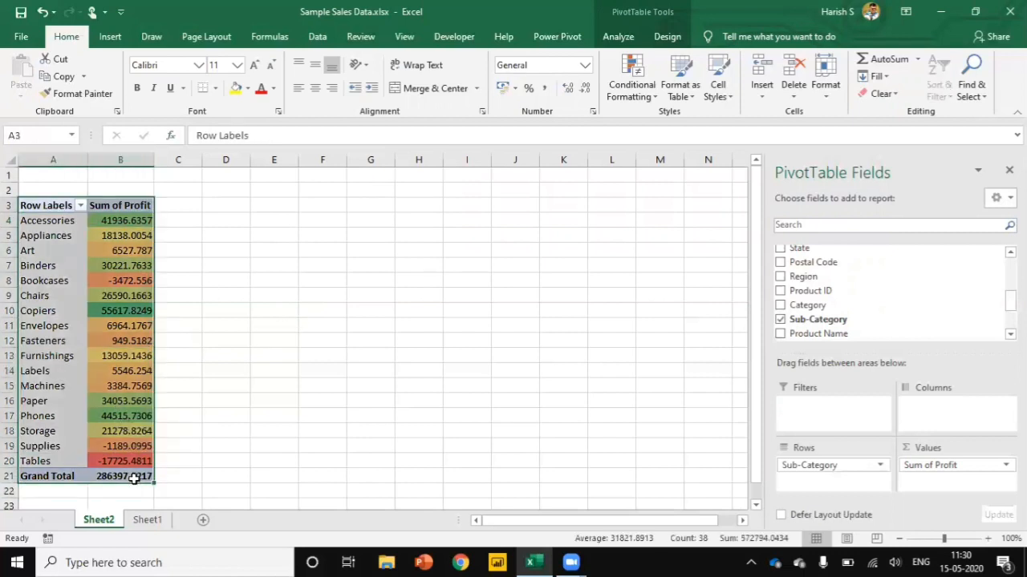
key(ctrl+c)
key(Right)
key(Right)
key(Right)
key(Right)
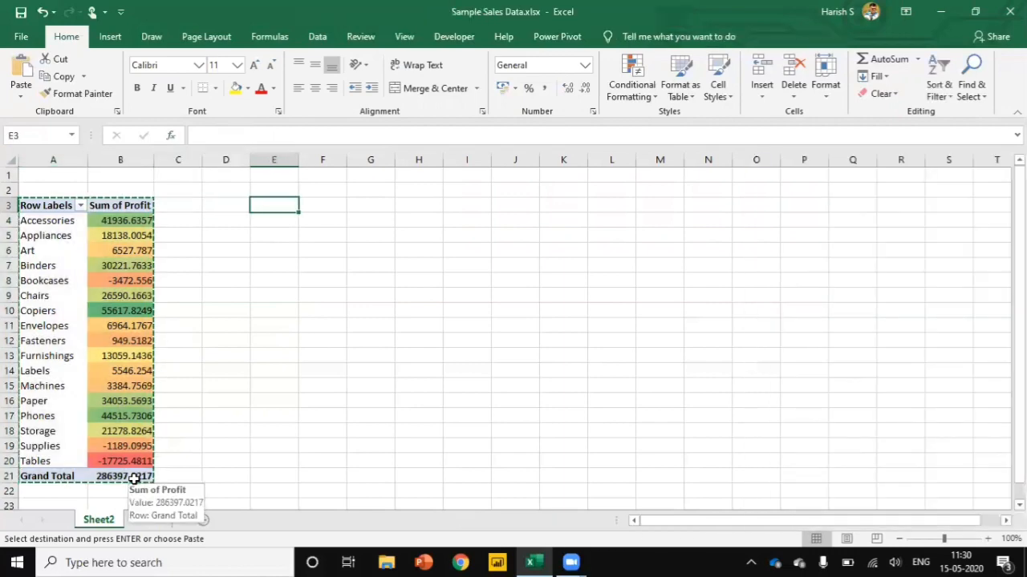
key(ctrl+v)
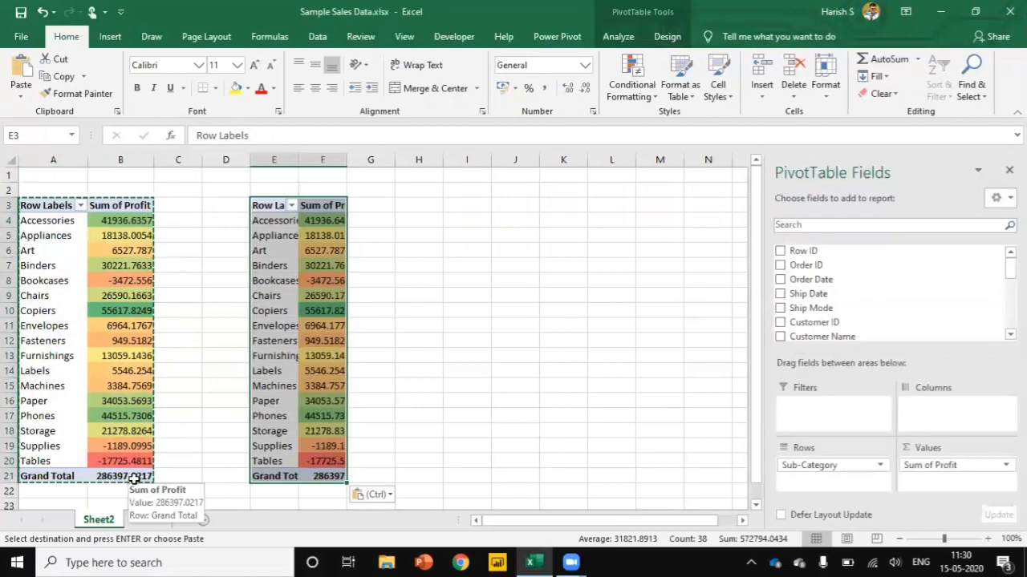
- Replace Sub-Category with Segment as the row field of the pasted PivotTable
key(Down)
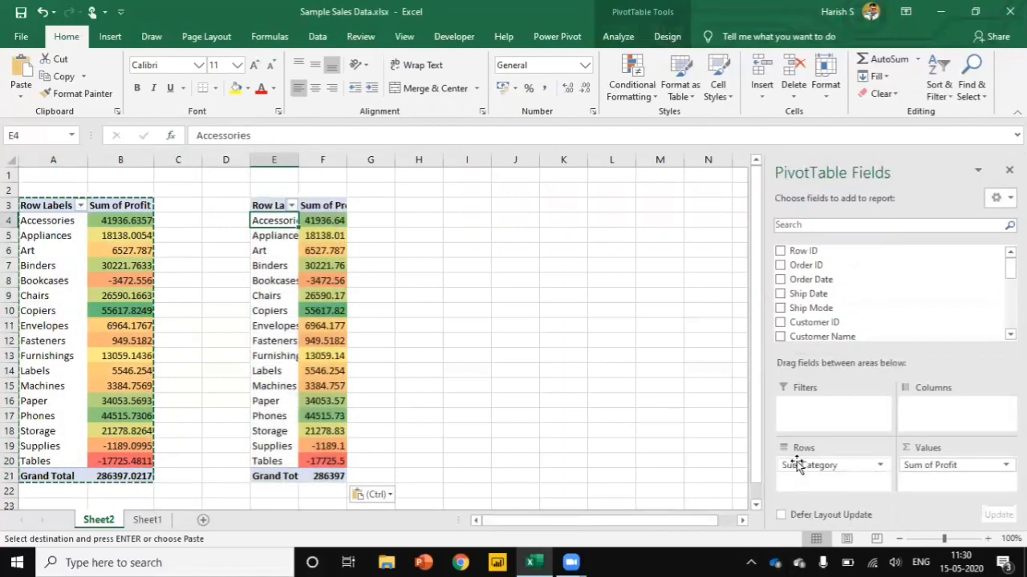
drag(797, 467, 685, 409)
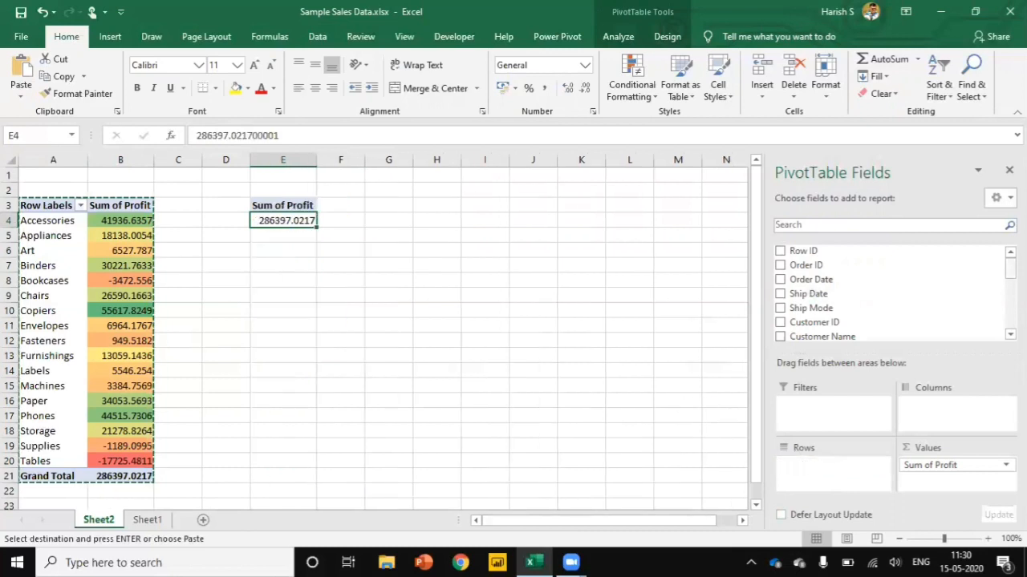
scroll(891, 292, down, 5)
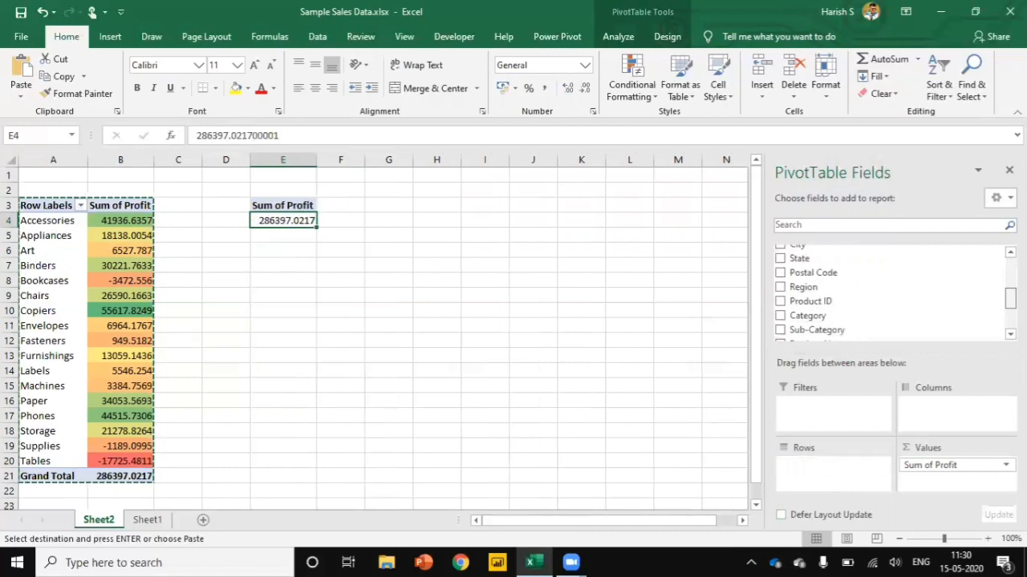
scroll(890, 293, down, 2)
scroll(890, 293, up, 4)
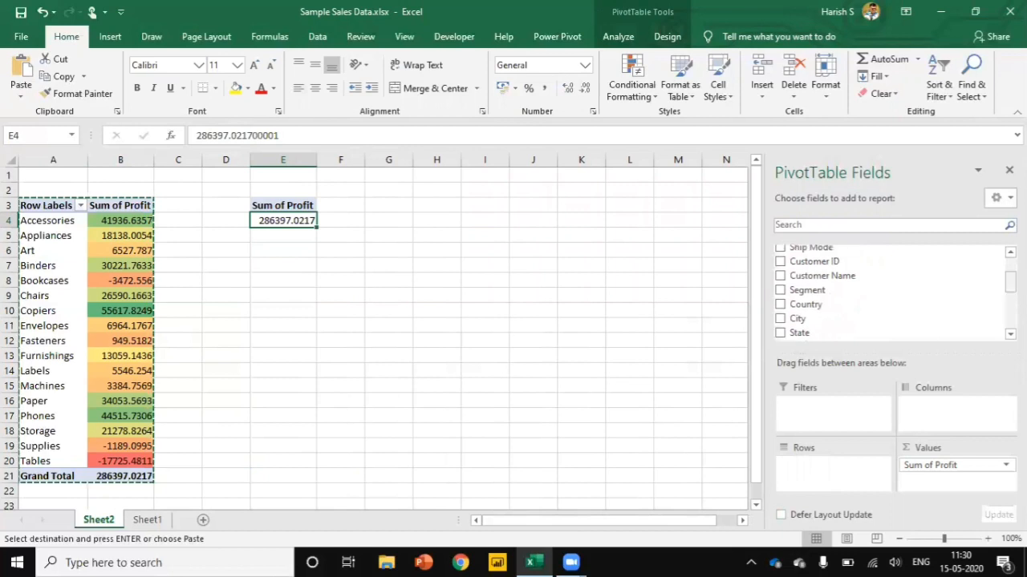
click(781, 291)
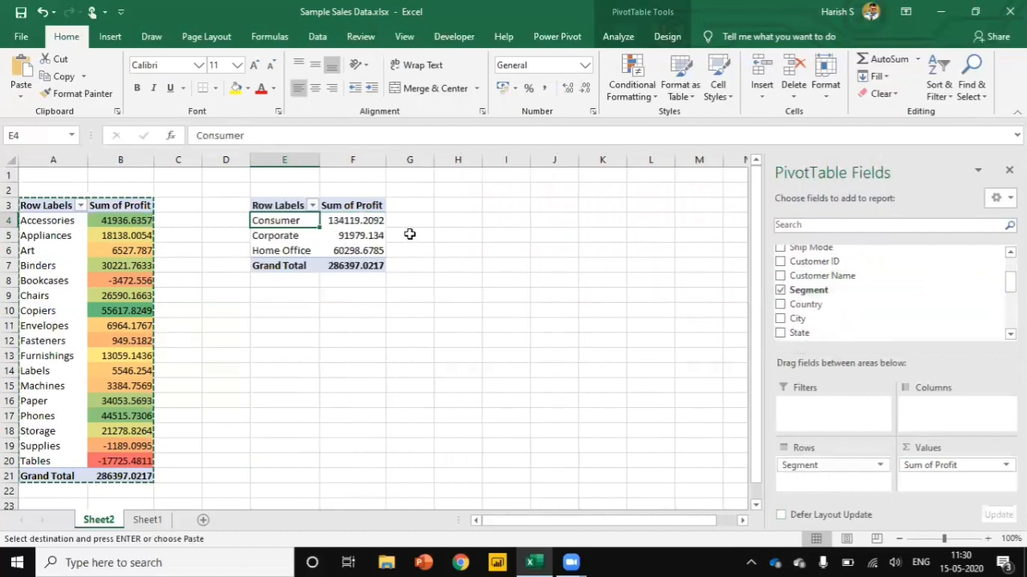
- Insert a Clustered Bar PivotChart of profit by segment and place it just below the Segment PivotTable
click(618, 37)
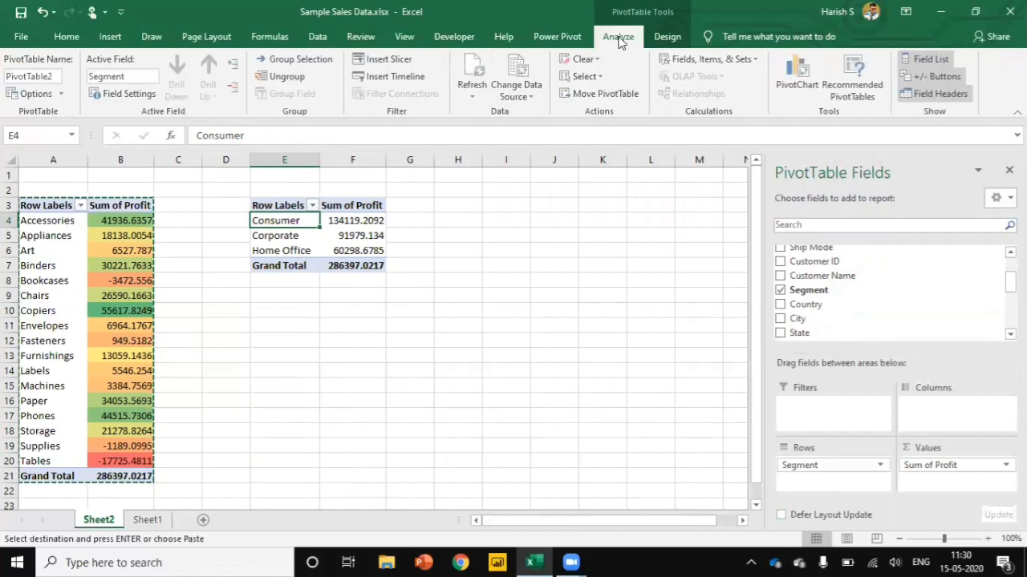
click(800, 72)
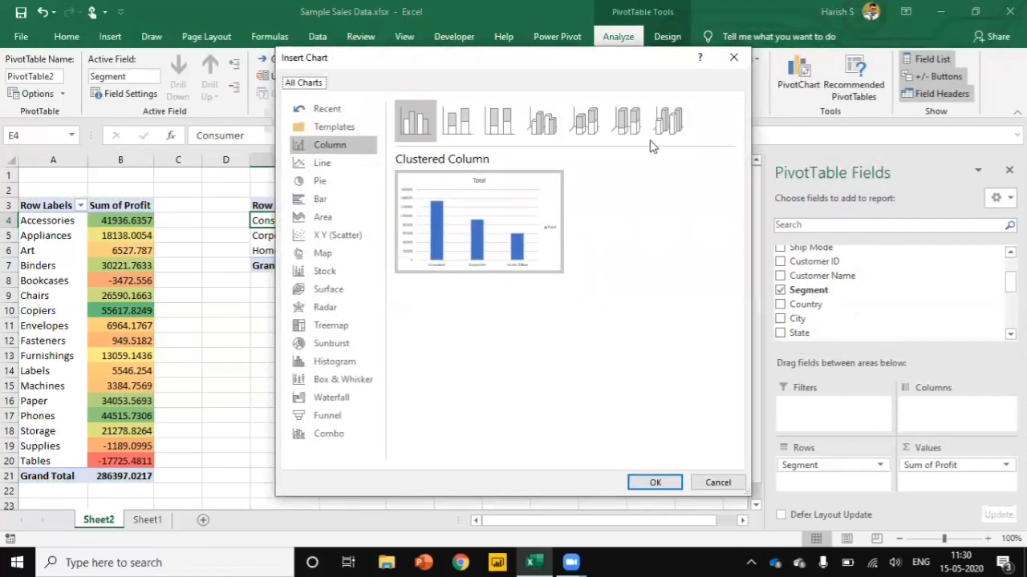
click(321, 202)
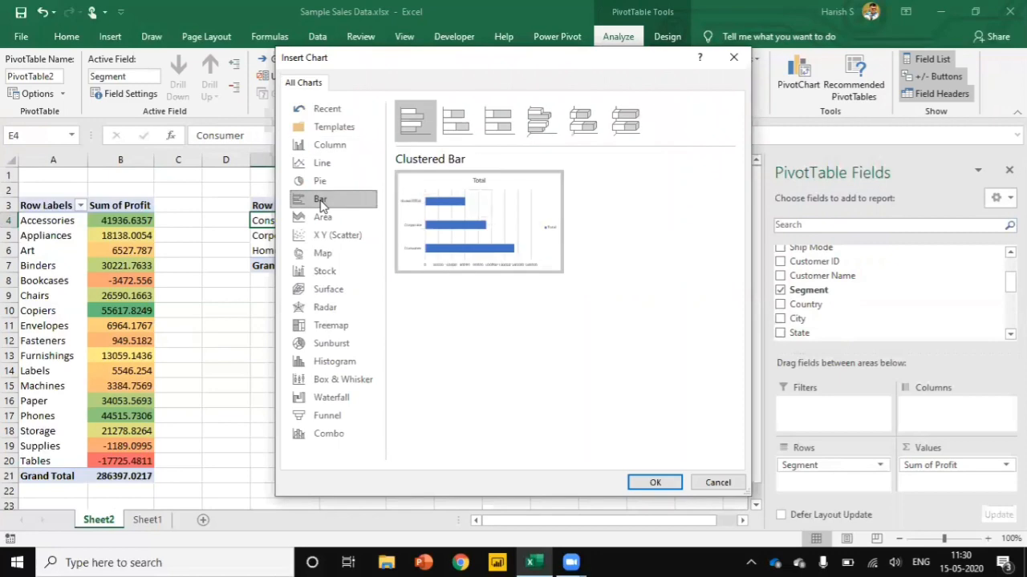
click(654, 482)
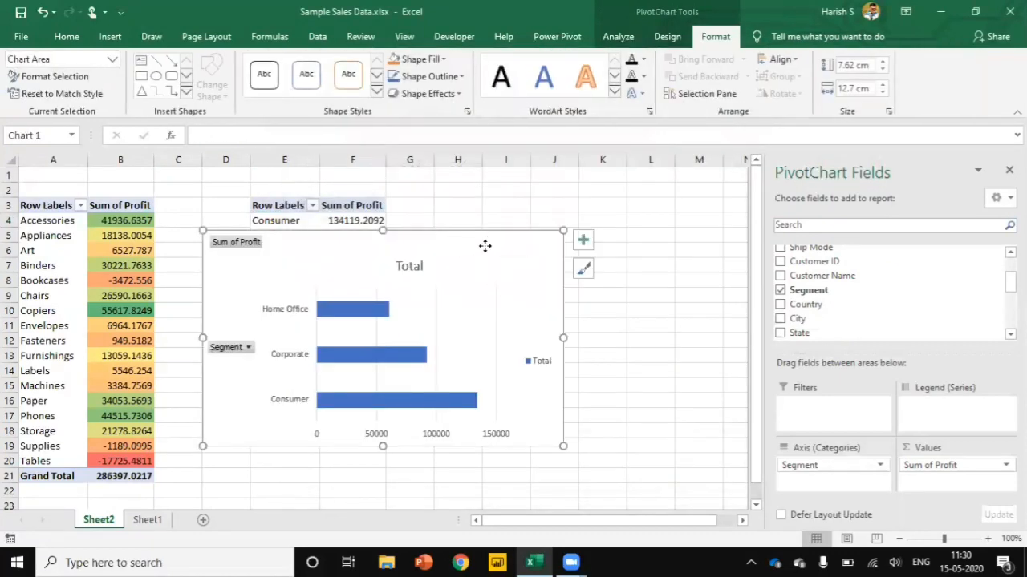
drag(481, 242, 508, 294)
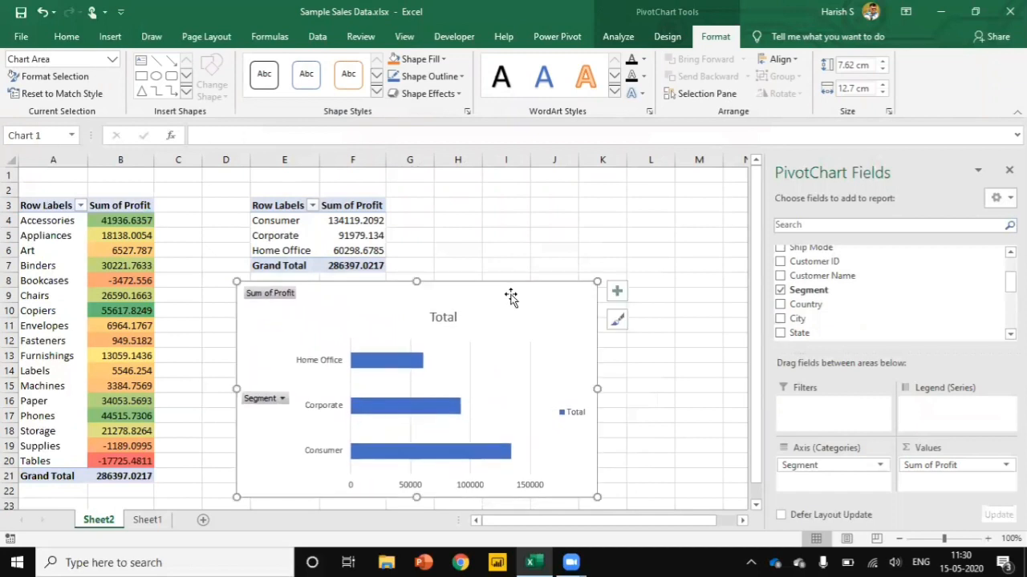
- Hide all field buttons on the segment profit PivotChart
click(279, 297)
click(618, 36)
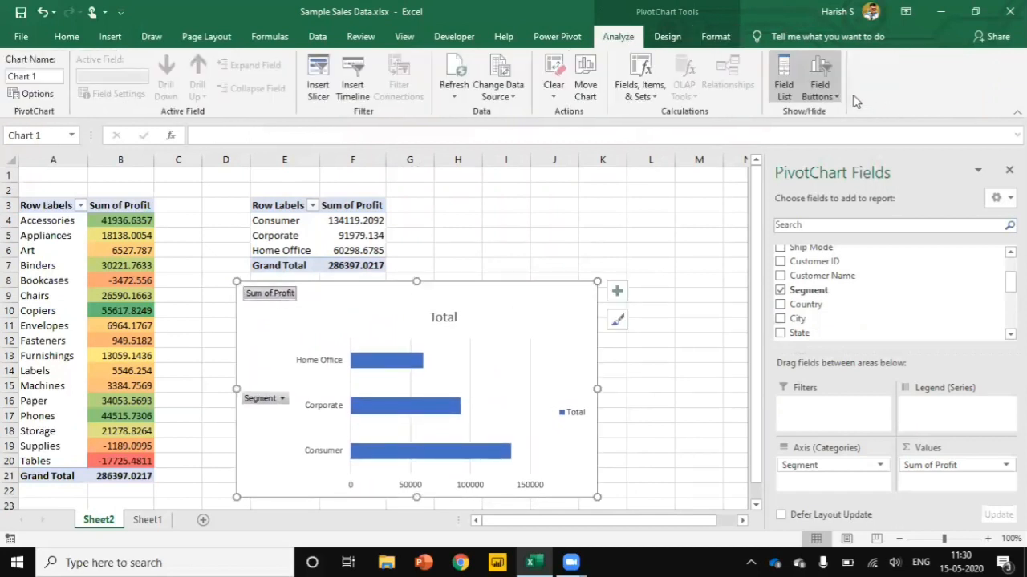
click(827, 96)
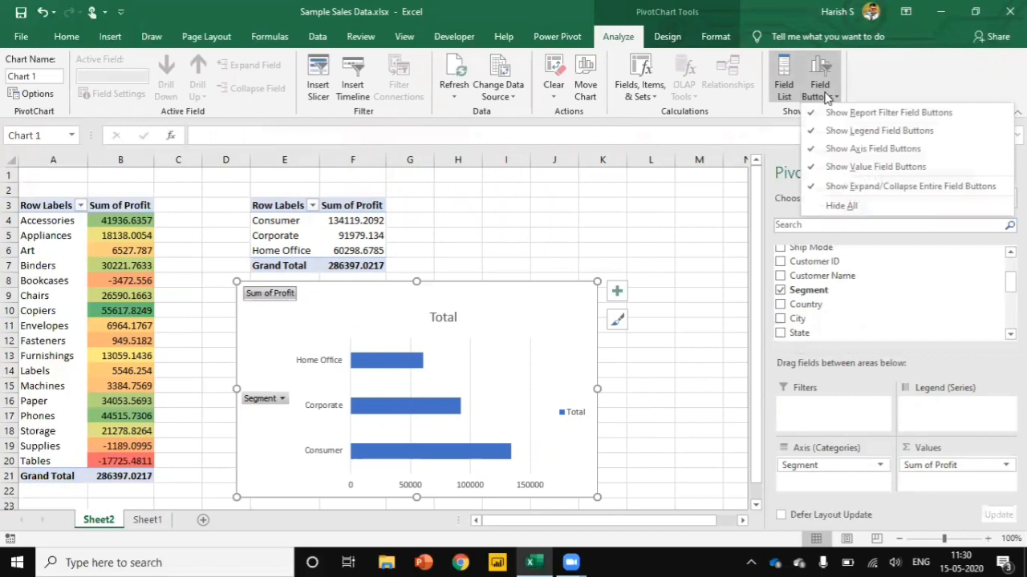
click(842, 206)
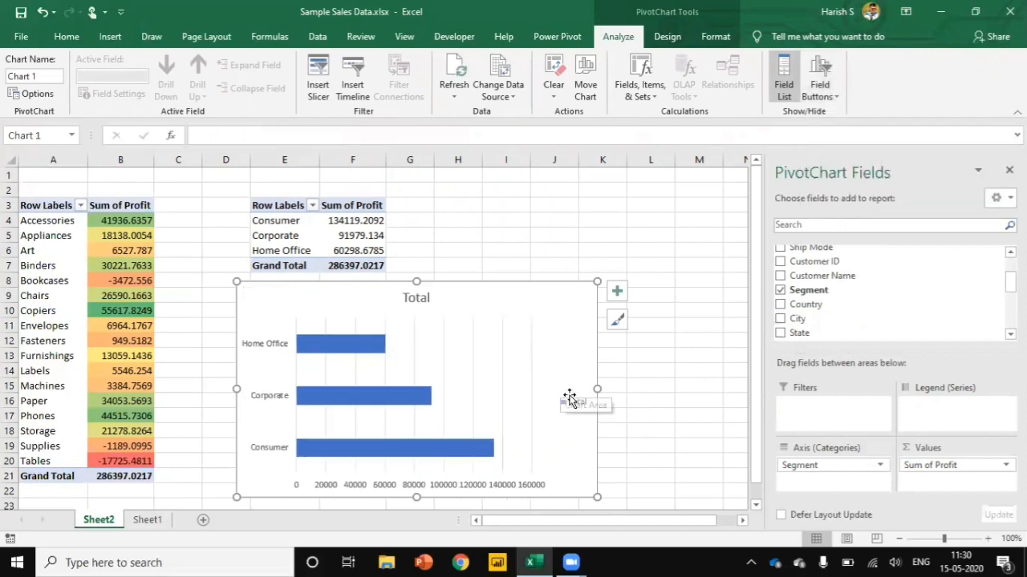
- Delete the legend and the vertical gridlines from the segment profit PivotChart
click(572, 405)
key(Delete)
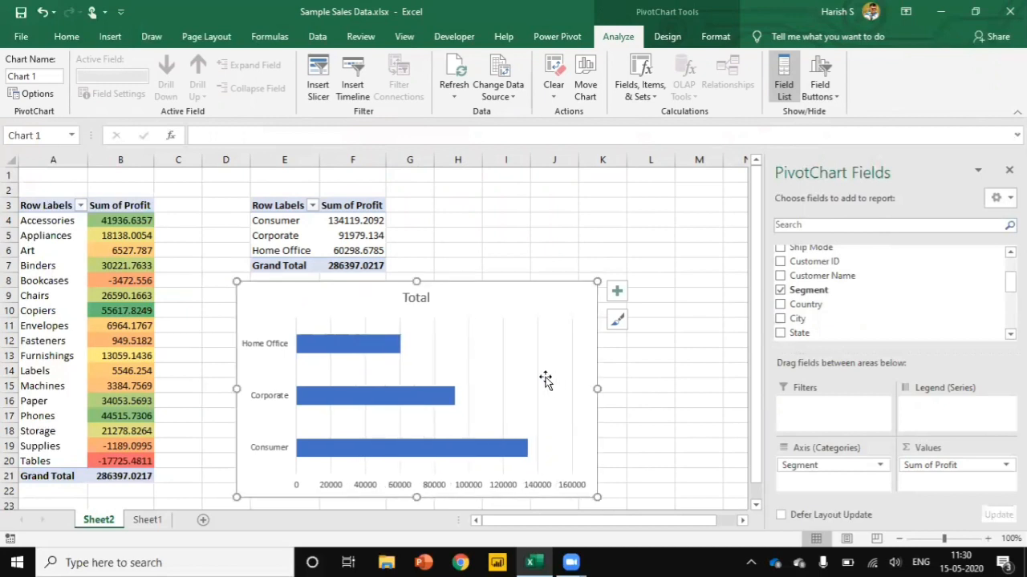
click(502, 350)
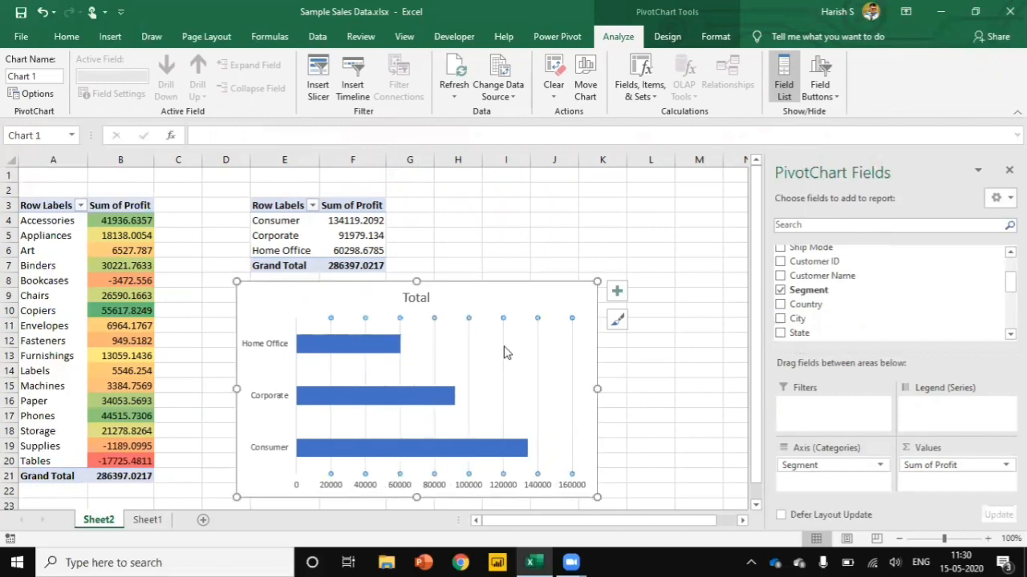
key(Delete)
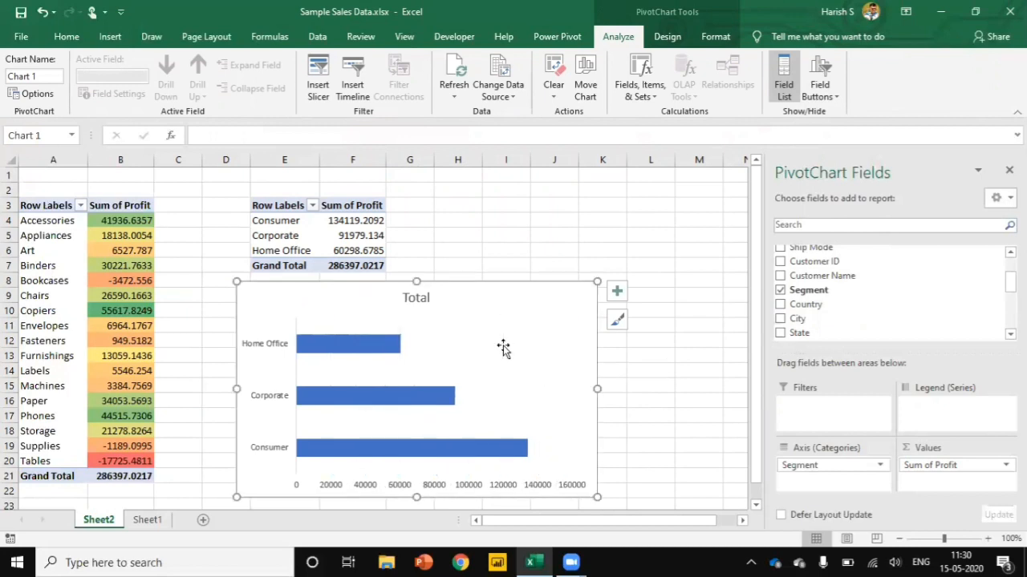
- Change the PivotChart title to "Segmentwise Profit"
click(419, 297)
click(419, 297)
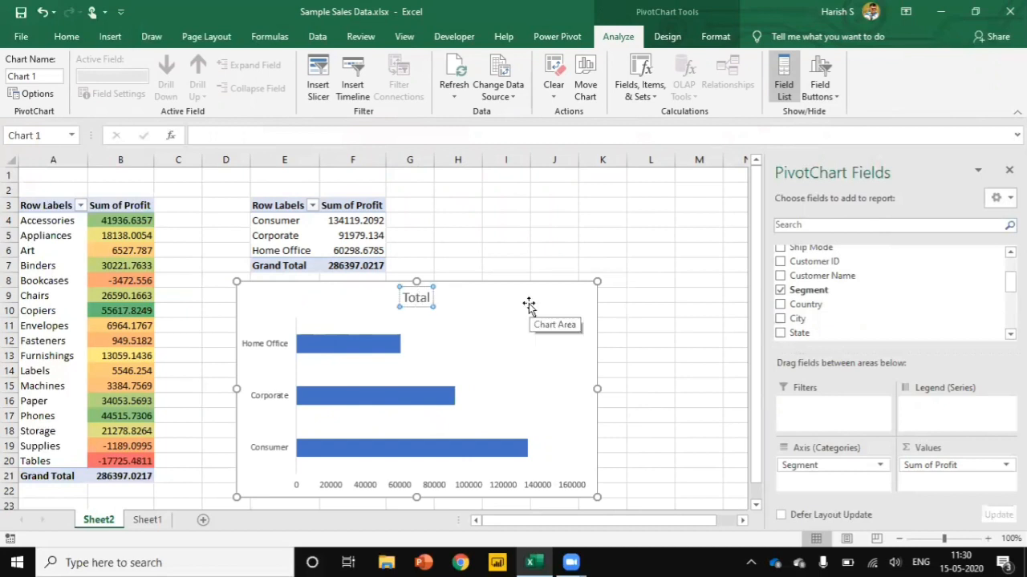
key(Home)
key(shift+End)
text(Se)
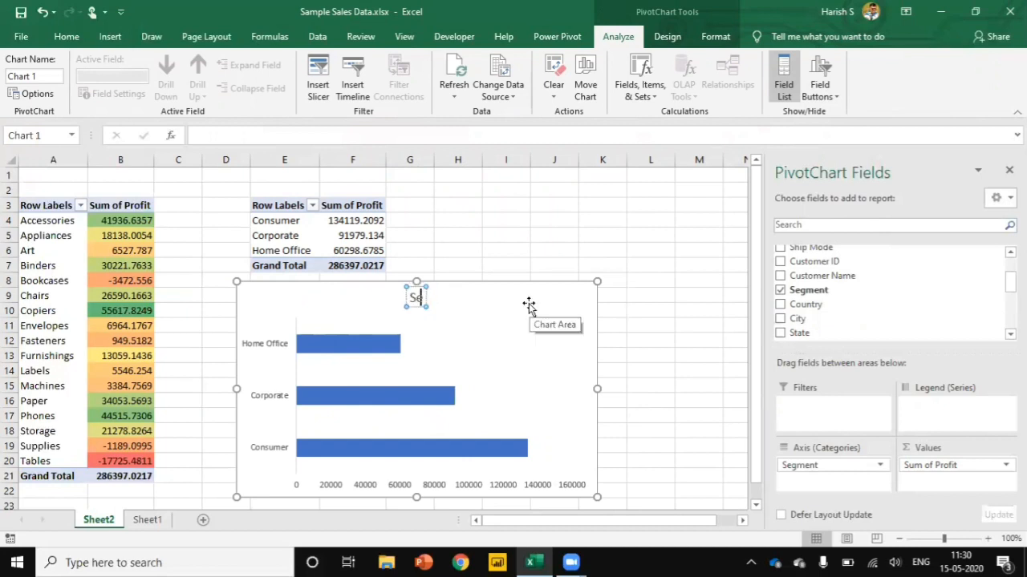
text(gmentwise)
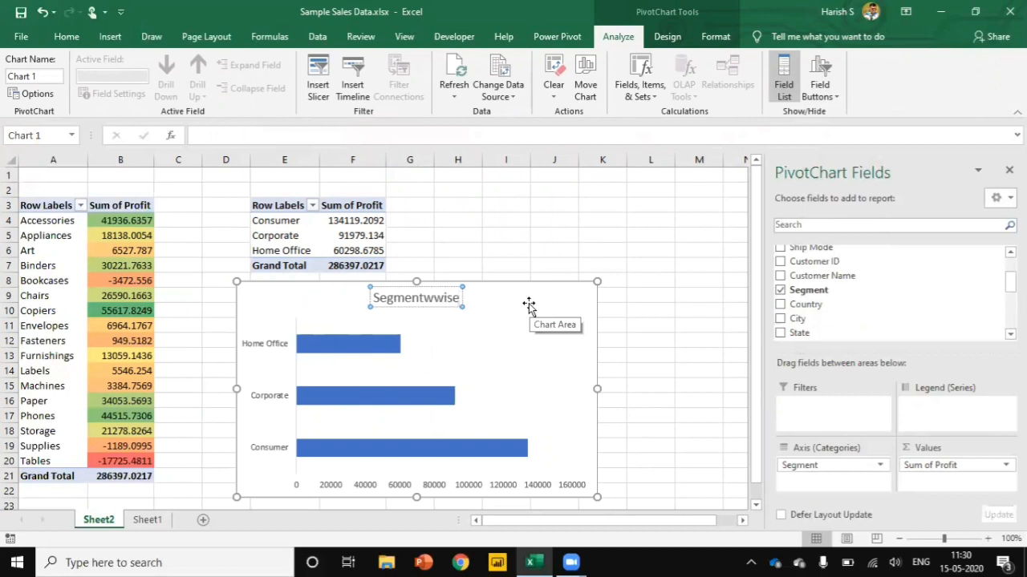
key(BackSpace)
key(BackSpace)
key(BackSpace)
text(ise)
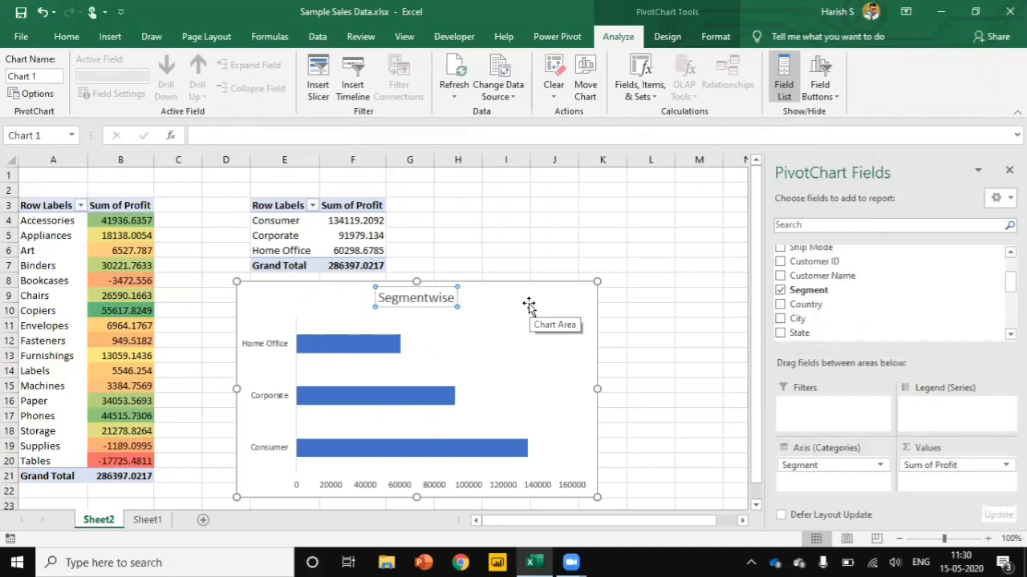
text( Profi)
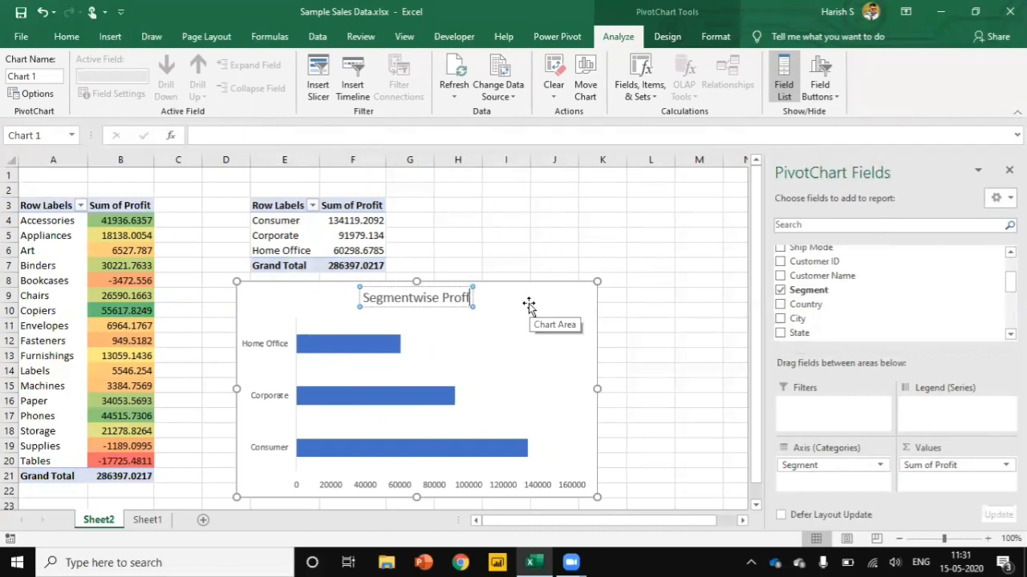
text(t)
click(559, 286)
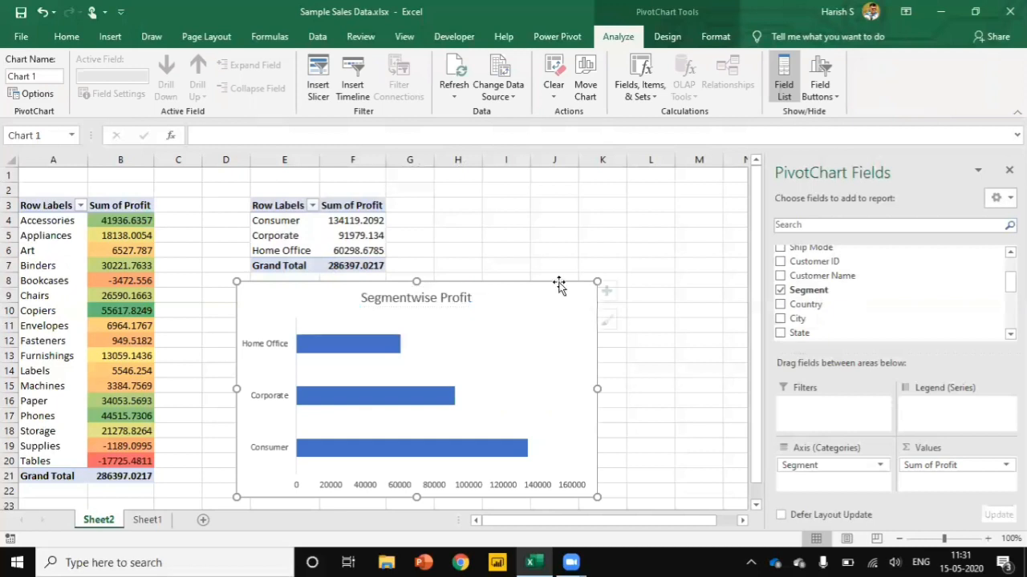
- Recolour the PivotChart bars orange with the third Colorful palette, the one starting with orange
click(619, 324)
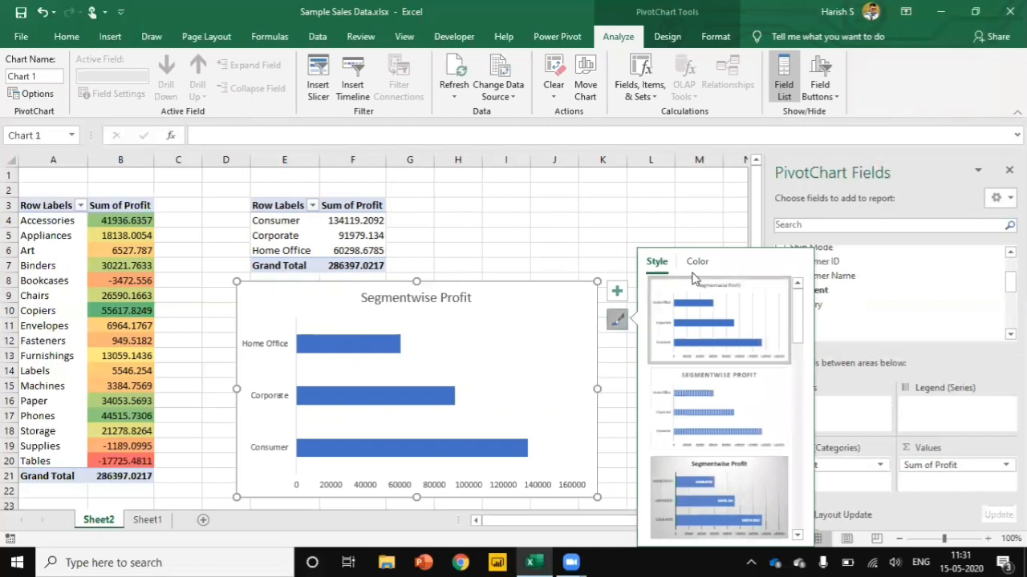
click(696, 263)
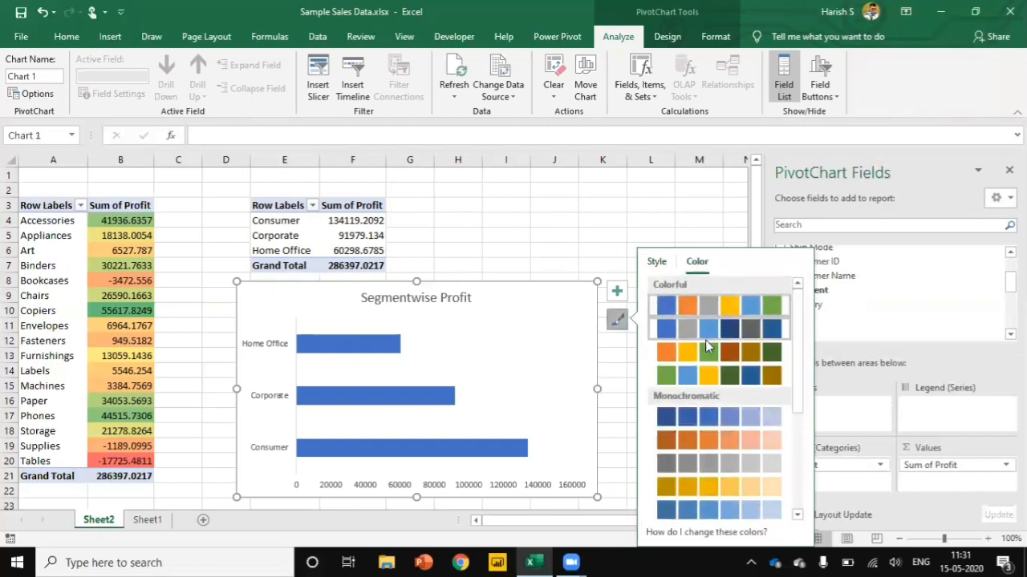
click(705, 351)
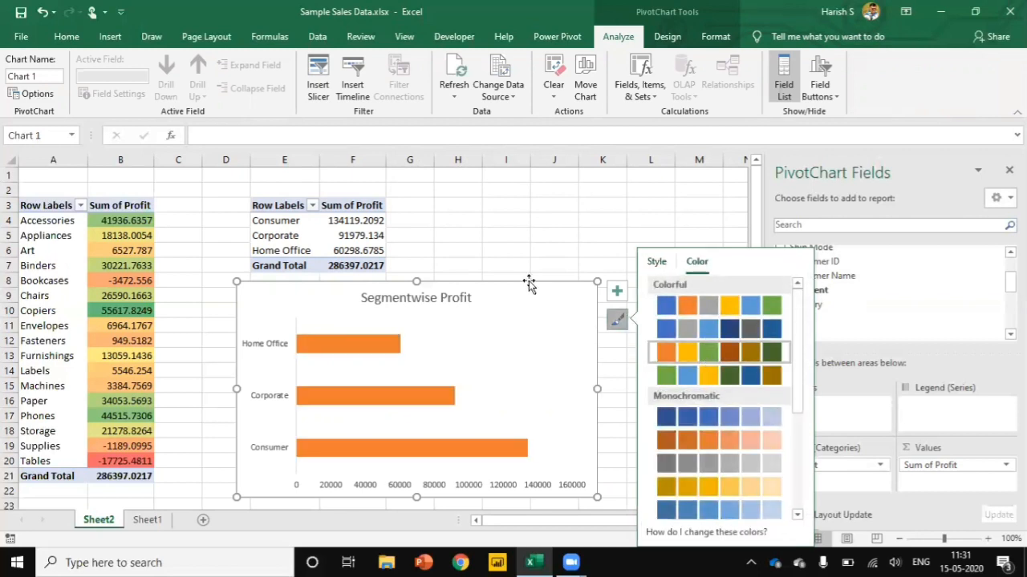
click(553, 256)
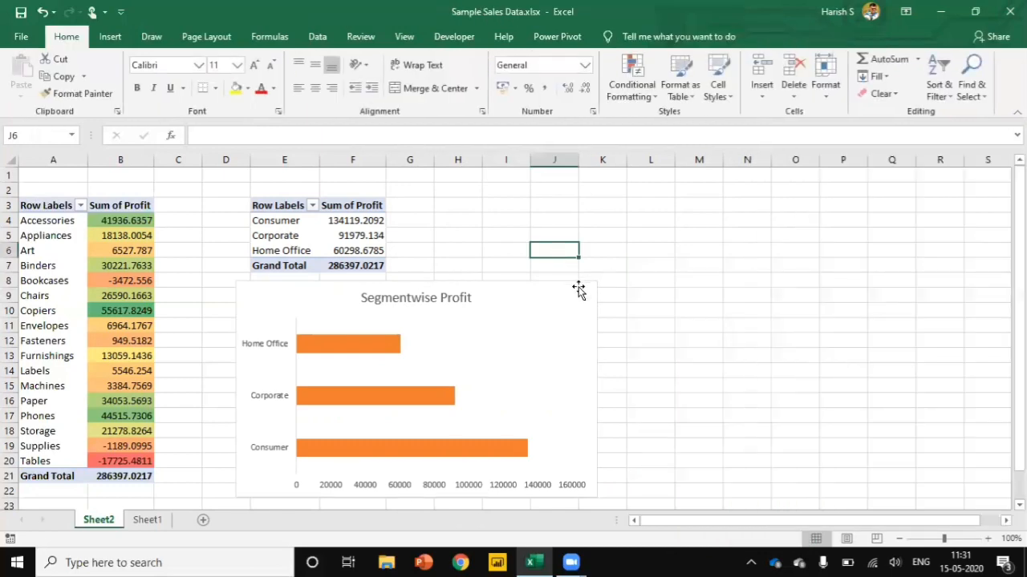
- Apply the preset shape style with a thin orange outline to the Segmentwise Profit chart area
click(578, 289)
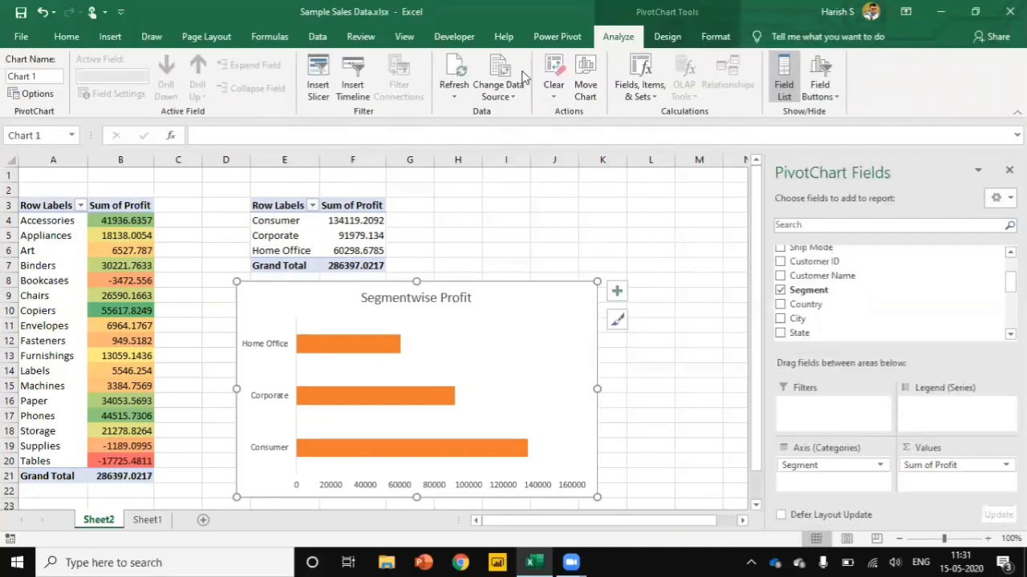
click(716, 36)
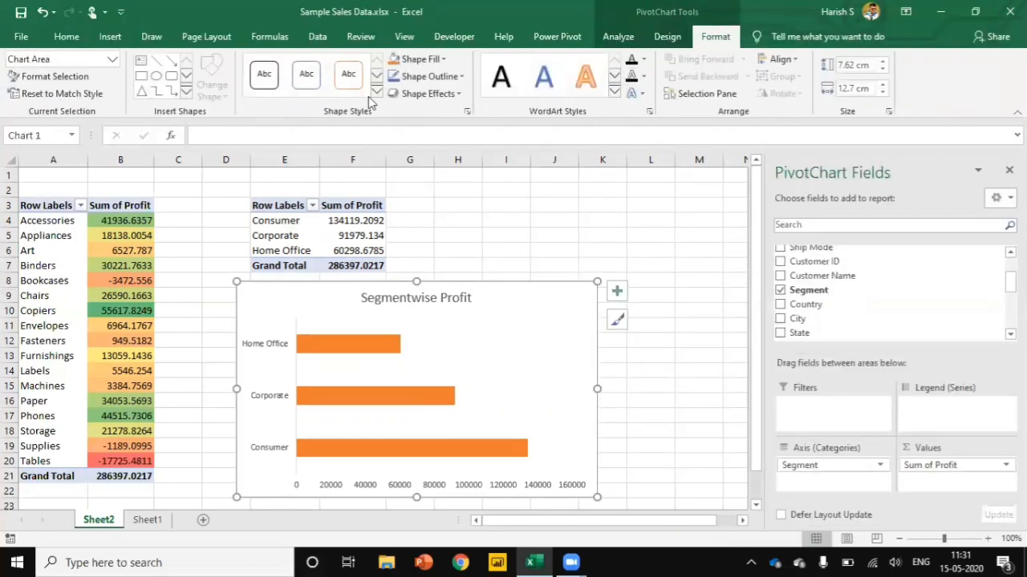
click(348, 74)
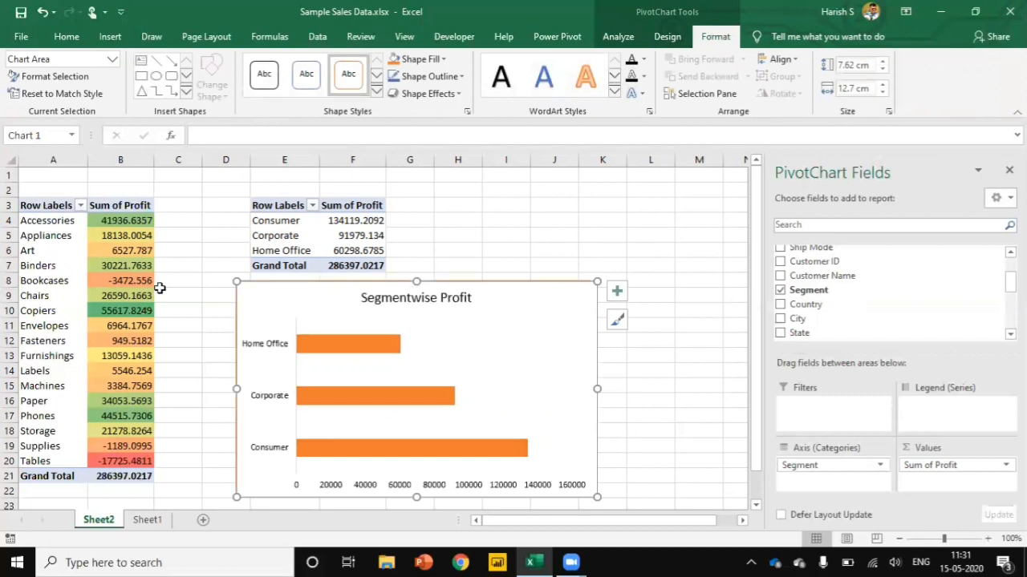
- Apply the light orange PivotTable style to the Sub-Category PivotTable and rename its row header in A3 to "Sub Category"
click(45, 209)
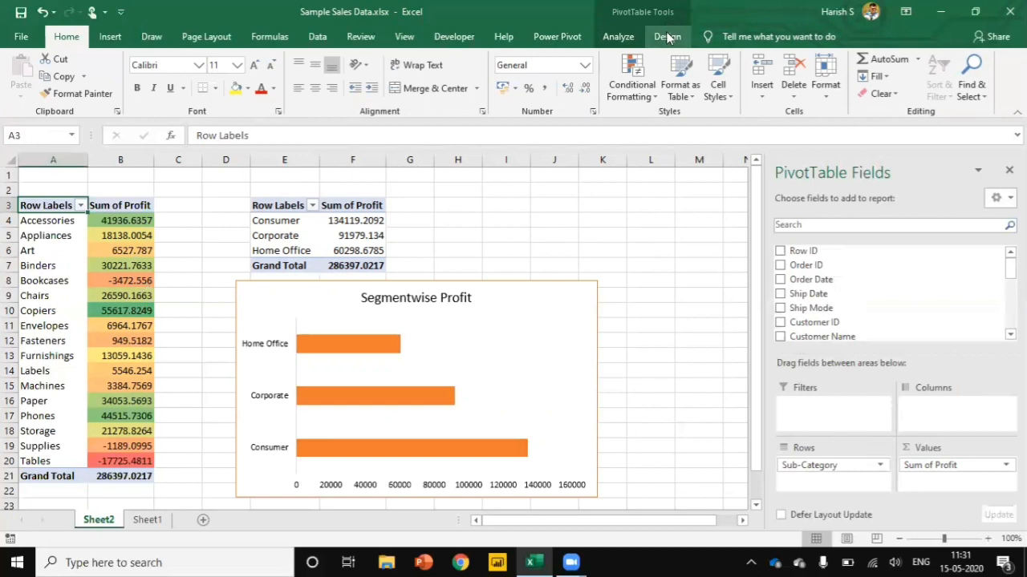
click(666, 35)
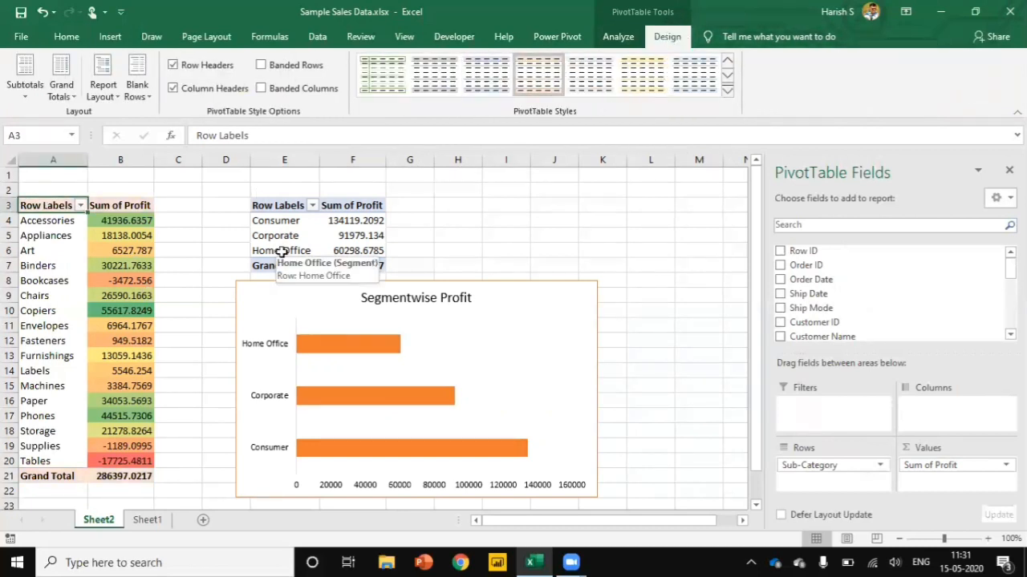
text(Sub Cate)
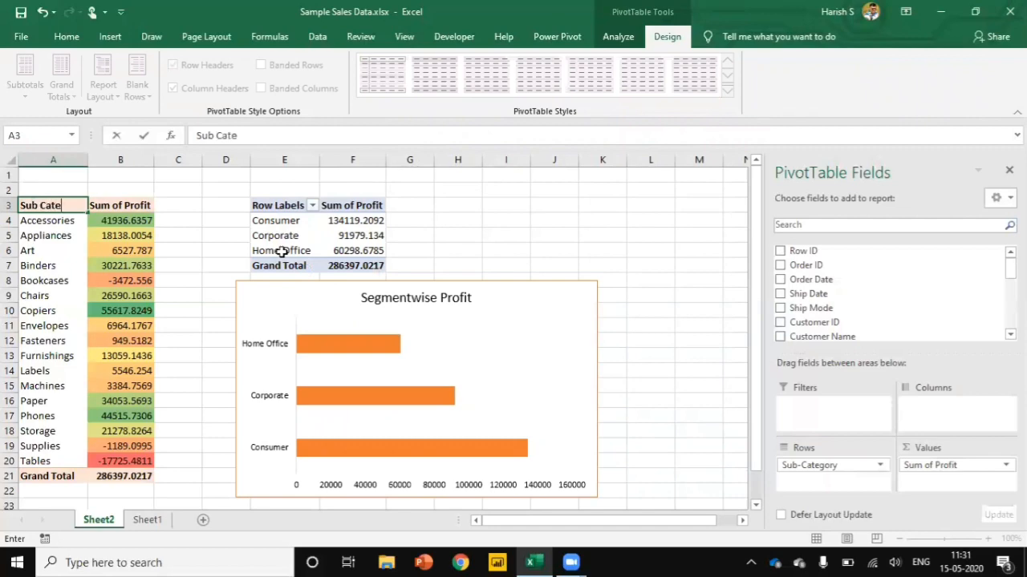
text(gory)
key(Return)
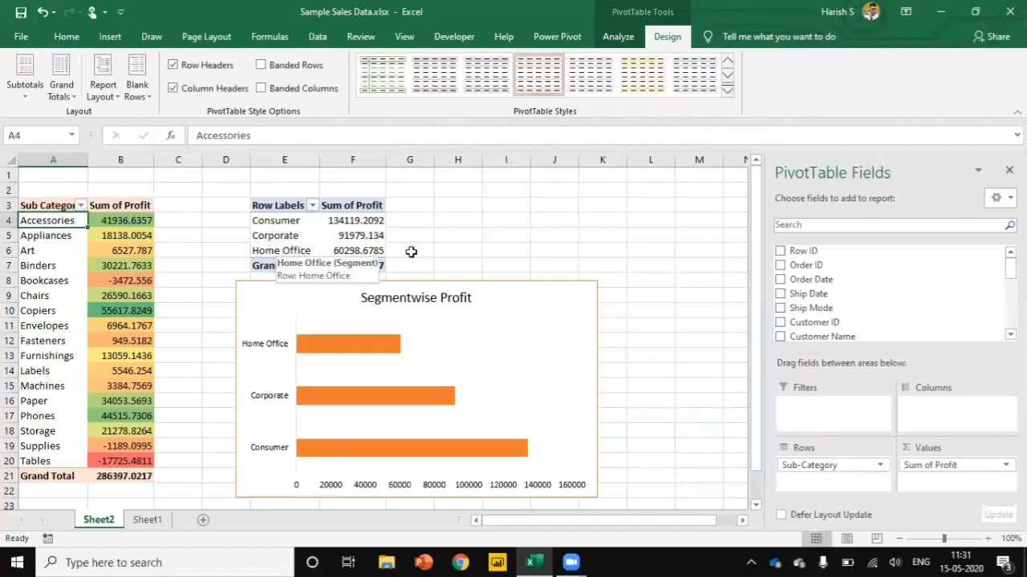
- Copy the whole Segment PivotTable, E3:F7, and paste it at cell L3
click(501, 217)
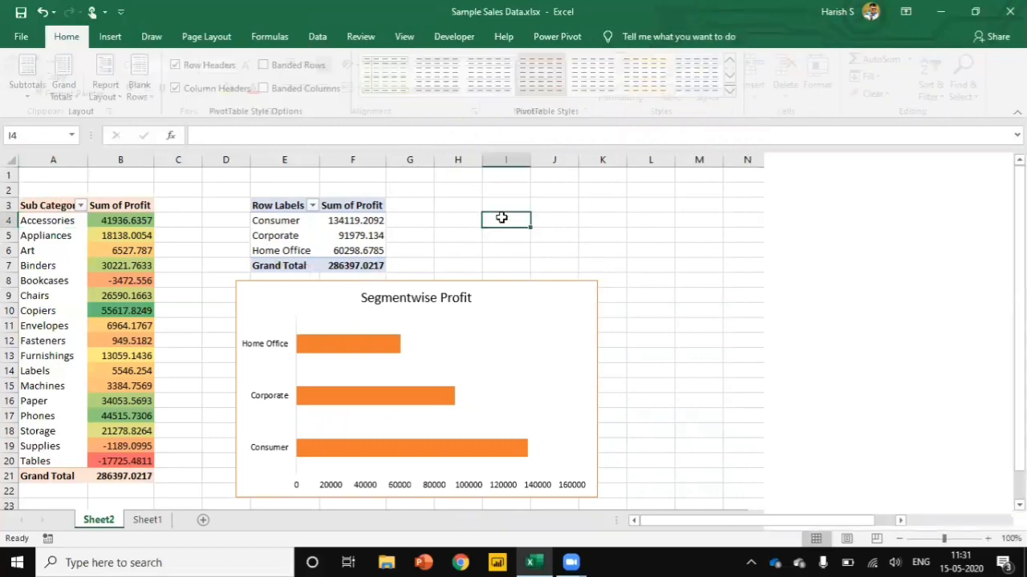
key(Left)
key(Left)
key(Left)
key(Left)
key(Up)
key(shift+Down)
key(shift+Down)
key(shift+Down)
key(shift+Down)
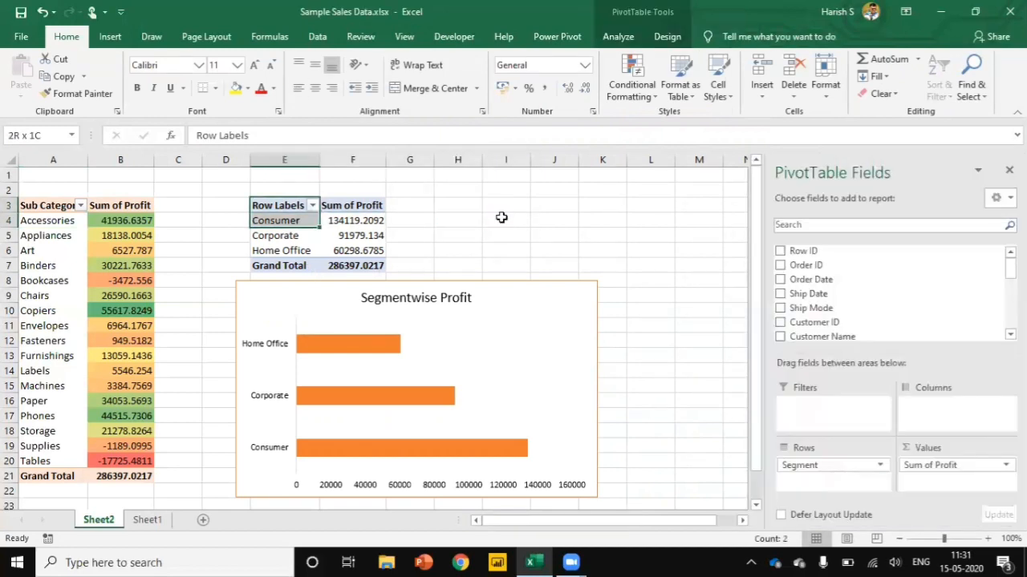
key(shift+Right)
key(ctrl+c)
key(Right)
key(Right)
key(Right)
key(Right)
key(Right)
key(Right)
key(Right)
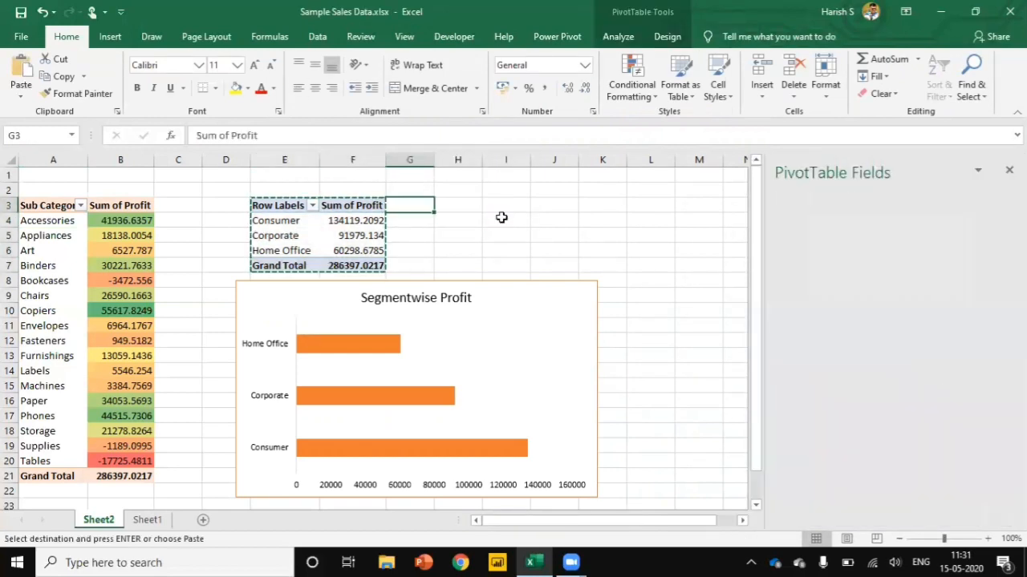
key(ctrl+v)
key(Down)
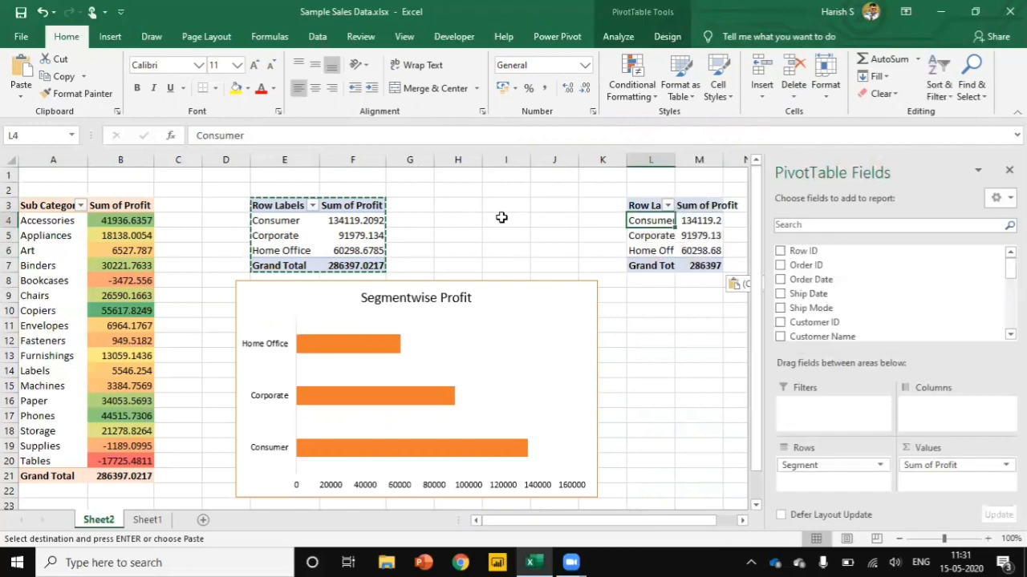
- Replace Segment with Region as the row field of the PivotTable at L3
drag(822, 465, 722, 425)
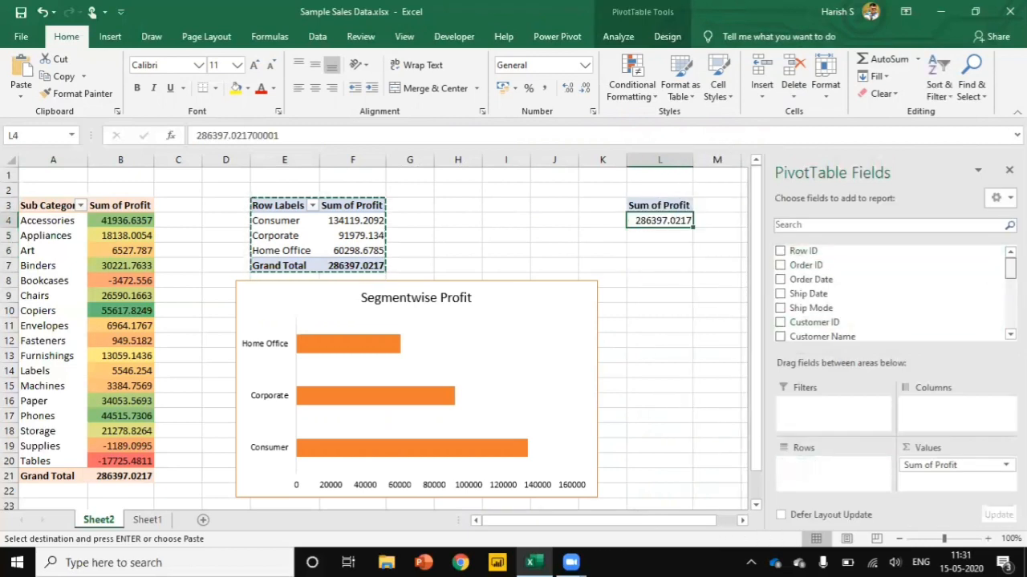
scroll(891, 293, down, 5)
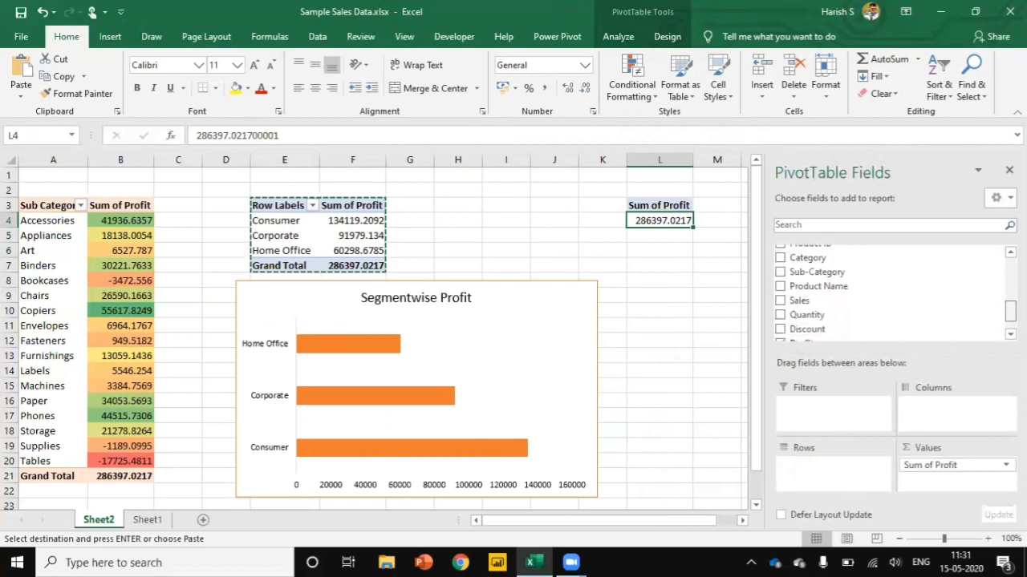
scroll(890, 300, down, 1)
scroll(890, 300, up, 3)
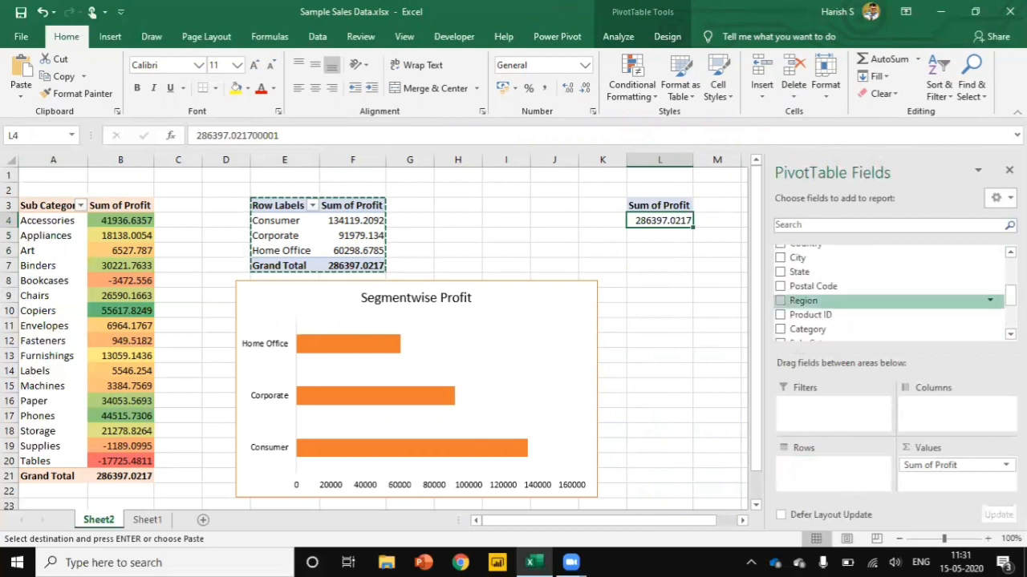
click(779, 300)
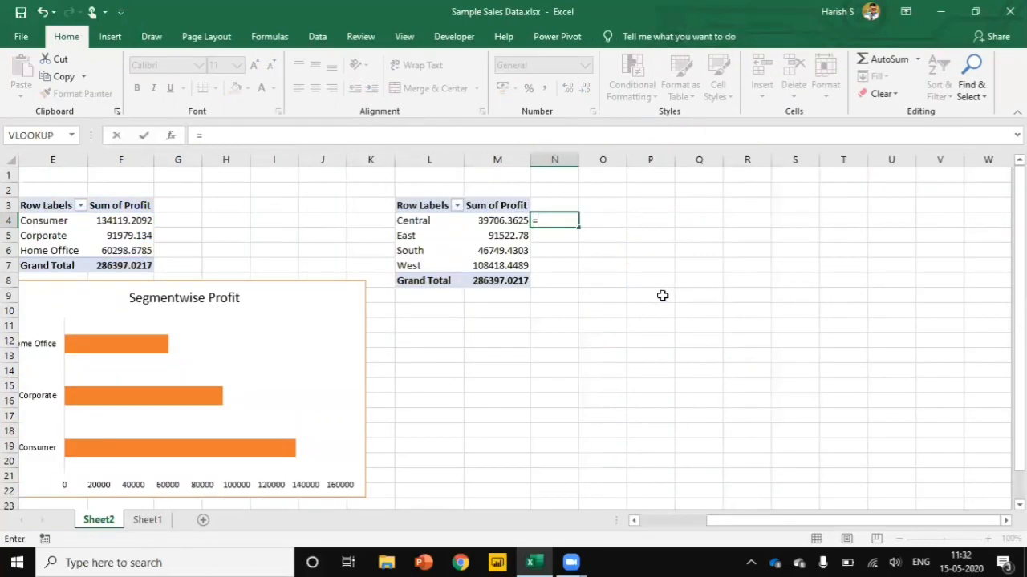
- Fill N4:N7 with GETPIVOTDATA formulas referencing the profit of Central, East, South and West in the Region PivotTable
click(503, 220)
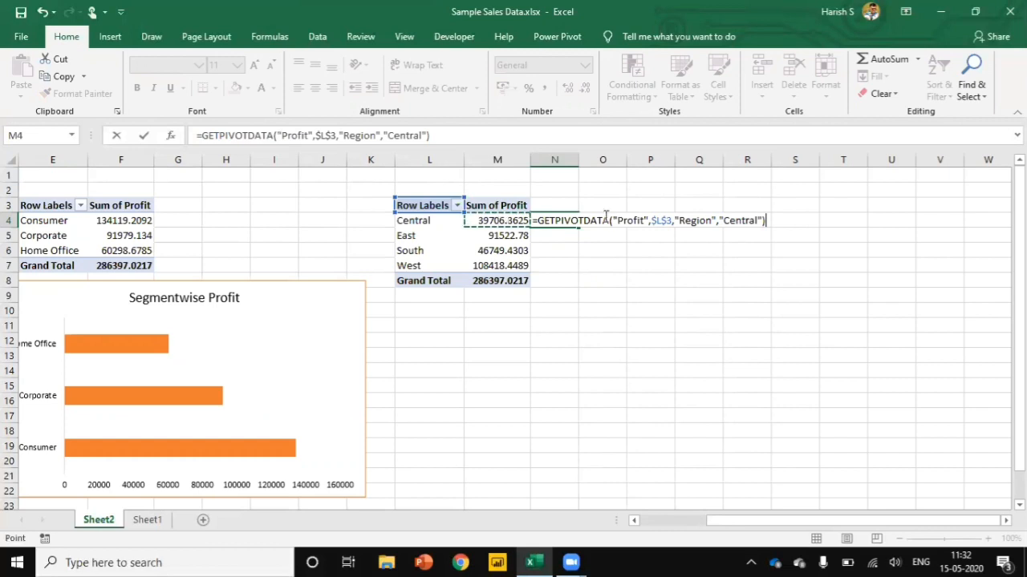
key(Return)
text(=)
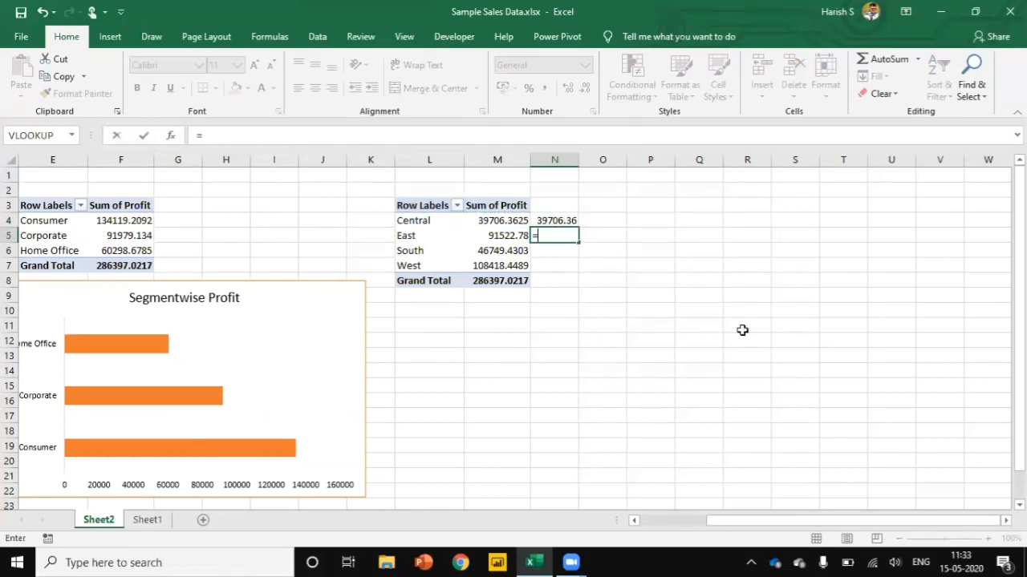
click(497, 233)
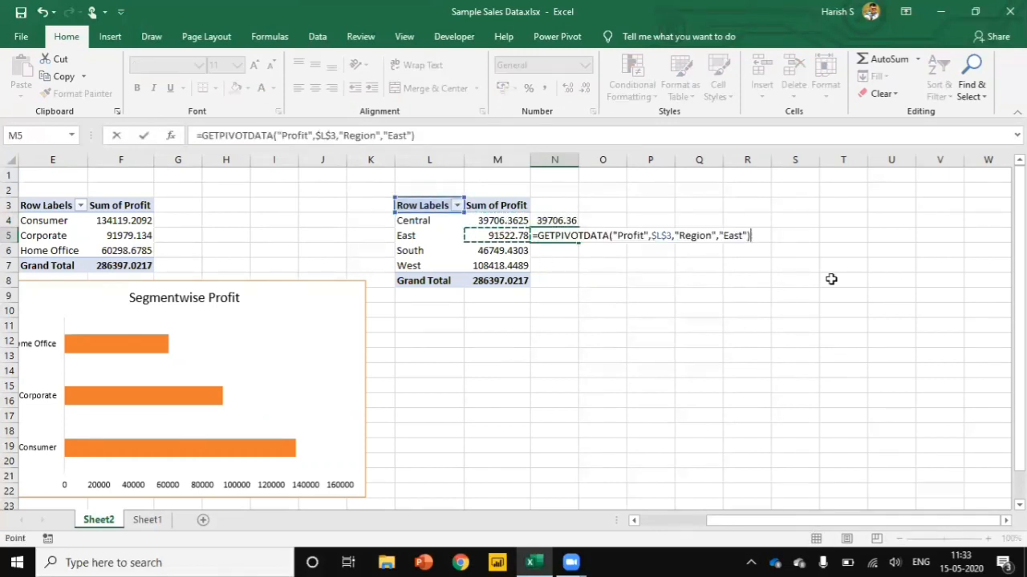
key(Return)
text(=)
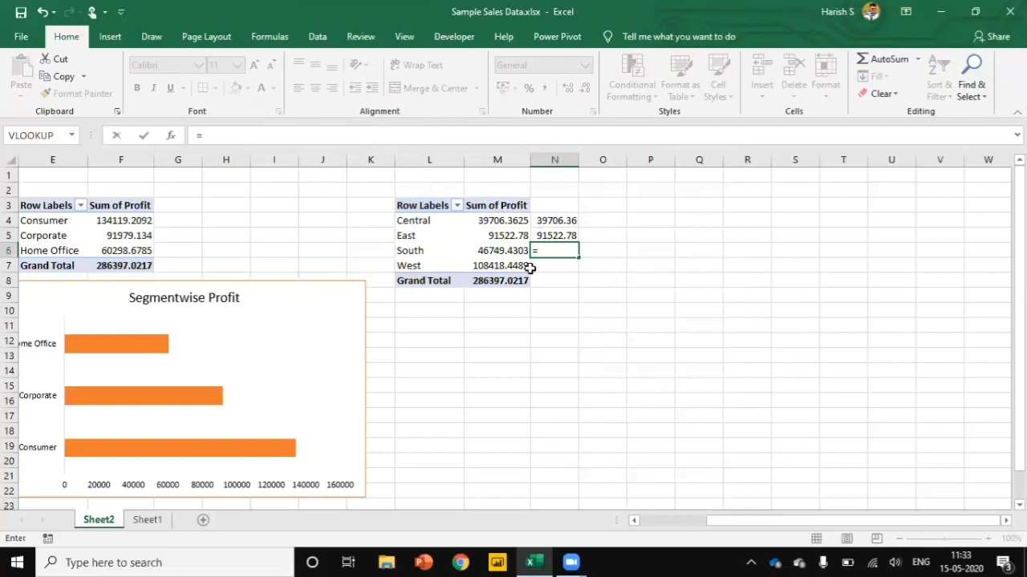
click(507, 250)
key(Return)
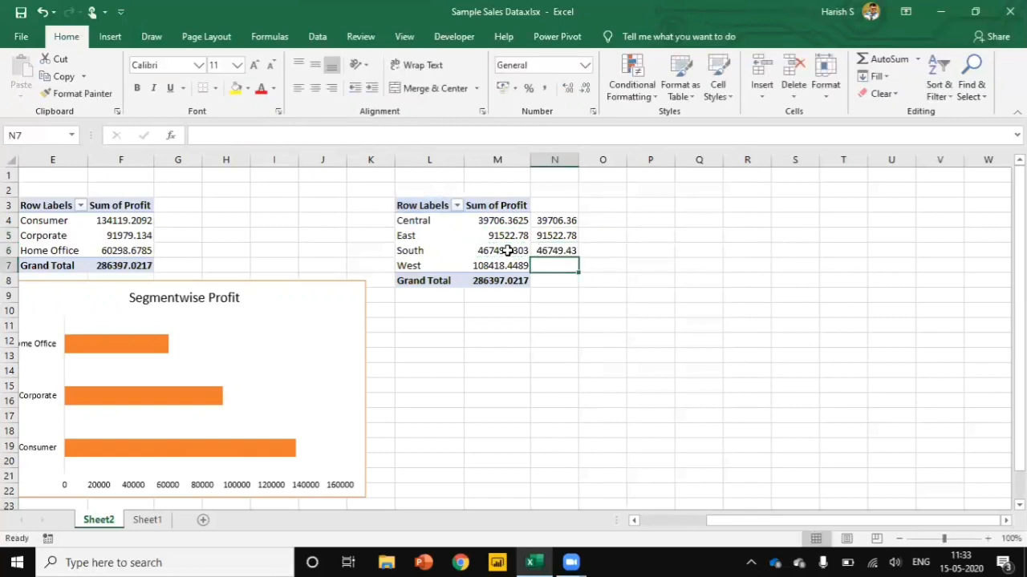
text(=)
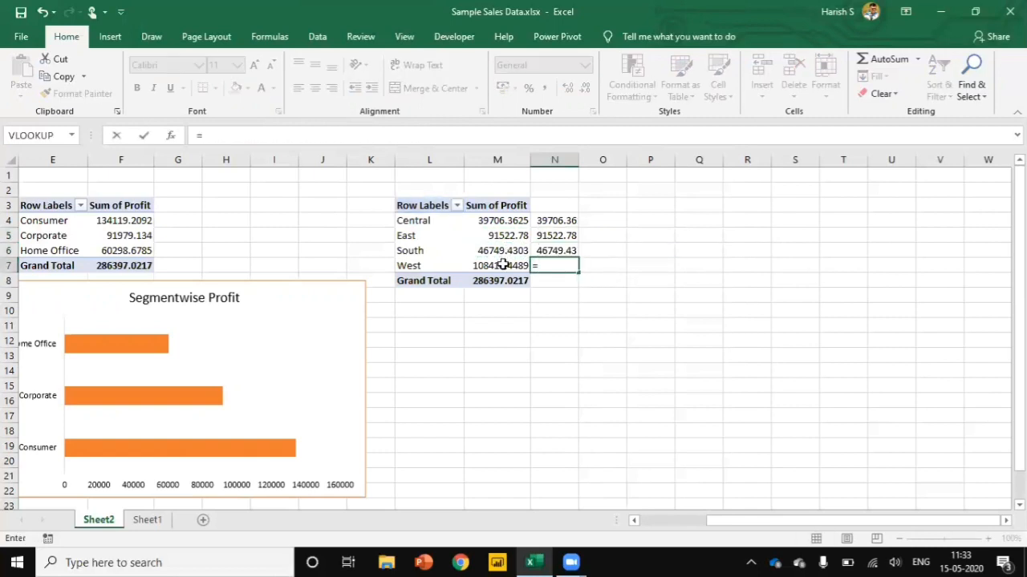
click(502, 265)
key(Return)
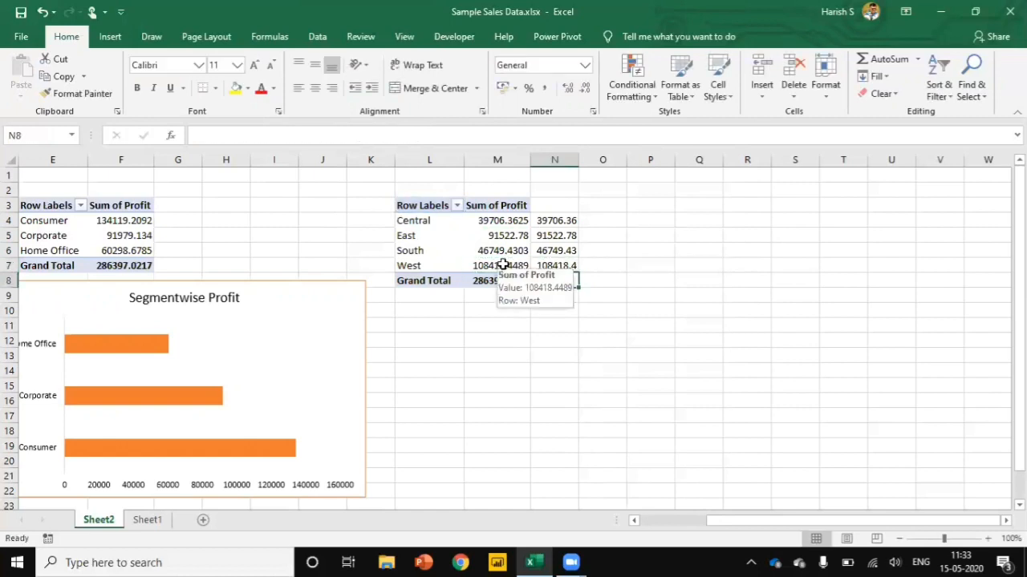
- Format the region profit cells N4:N7 with the $ English (United States) accounting format
key(Up)
key(Up)
key(Up)
key(Up)
key(shift+Down)
key(shift+Down)
key(shift+Down)
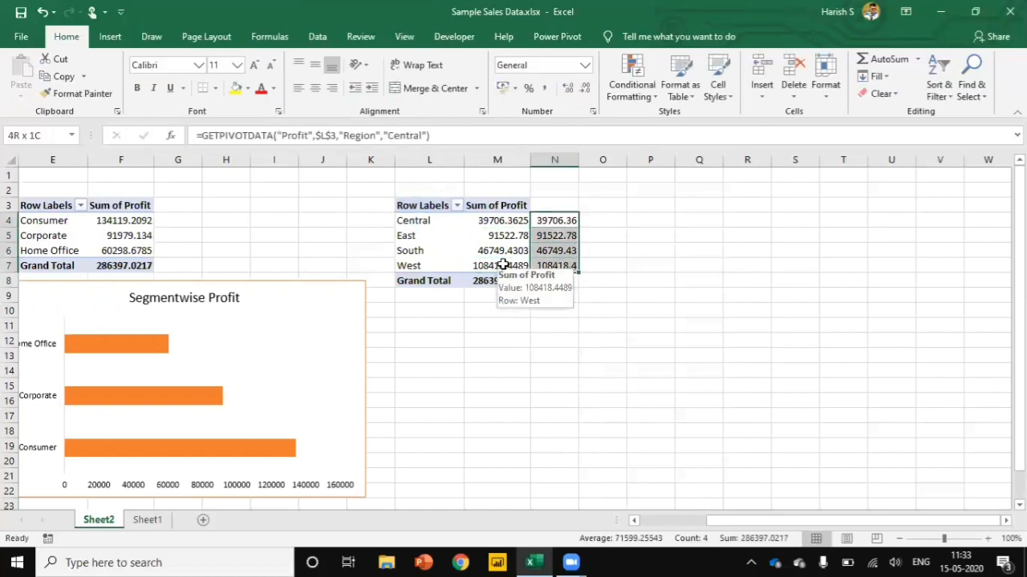
click(515, 88)
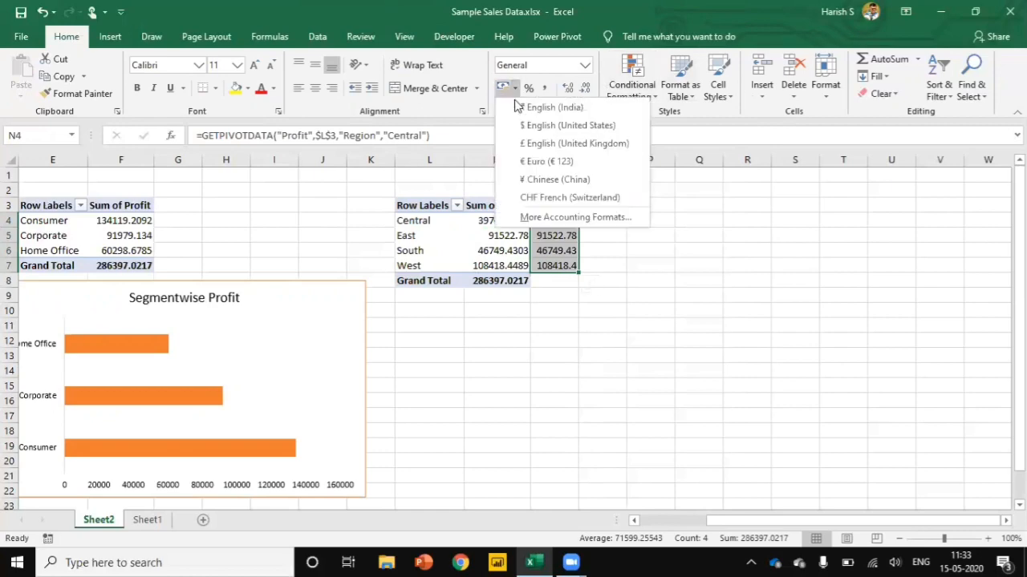
click(546, 126)
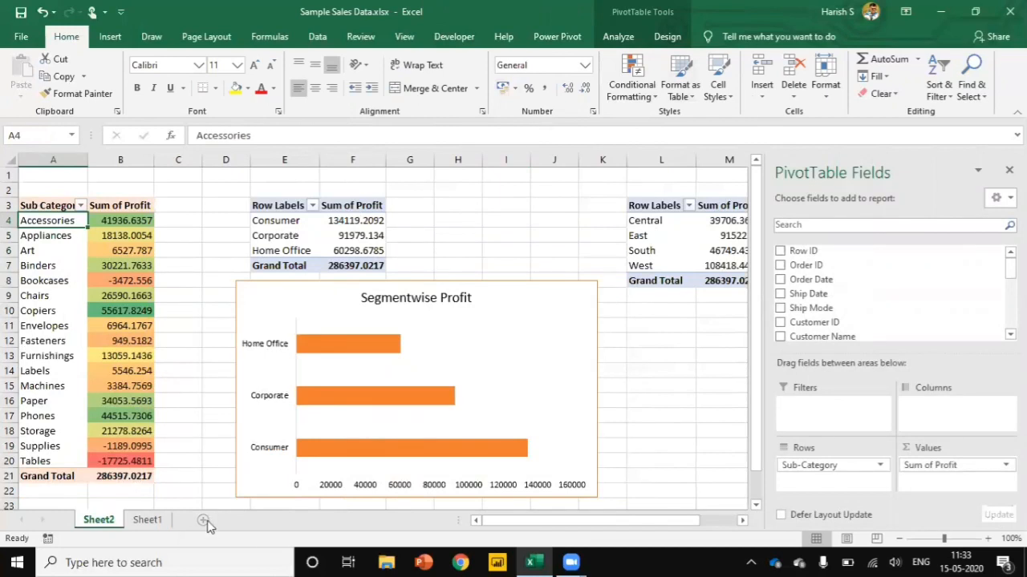
- Add a new worksheet after Sheet2 and hide its gridlines
click(205, 520)
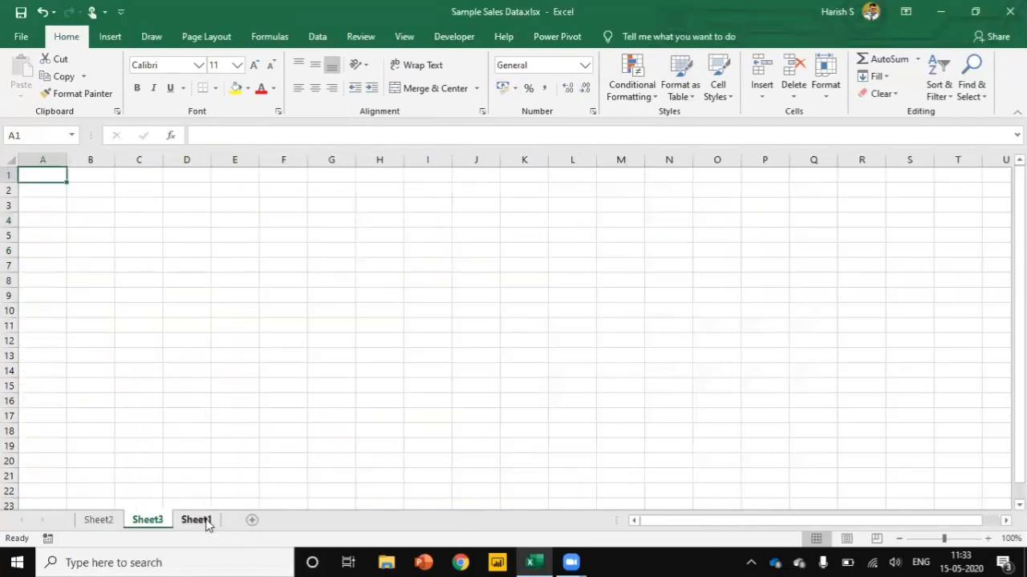
click(234, 225)
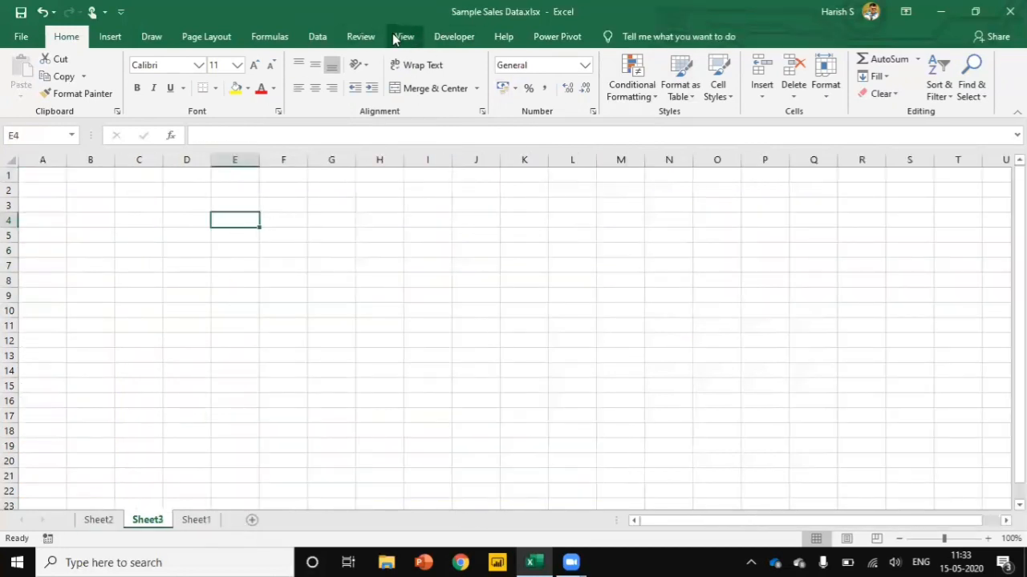
click(403, 37)
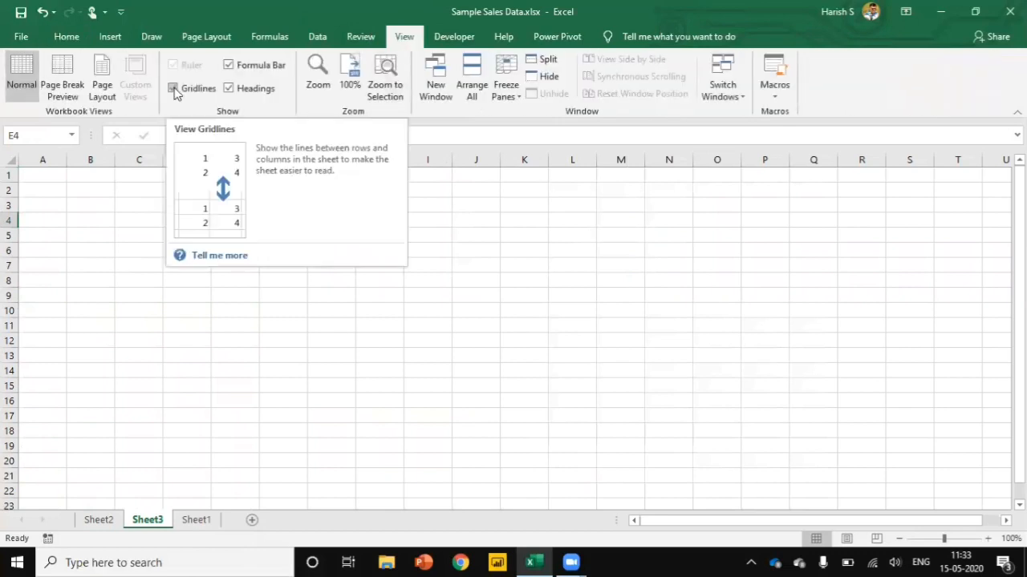
click(174, 89)
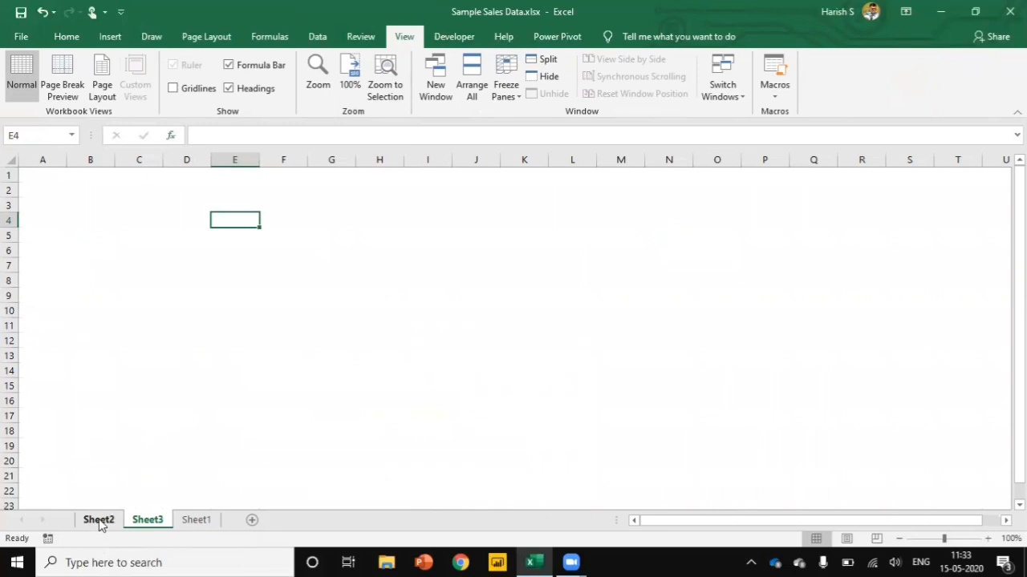
- Move the Sub-Category PivotTable range A2:B22 from Sheet2 to Sheet3, starting at cell C4
click(99, 521)
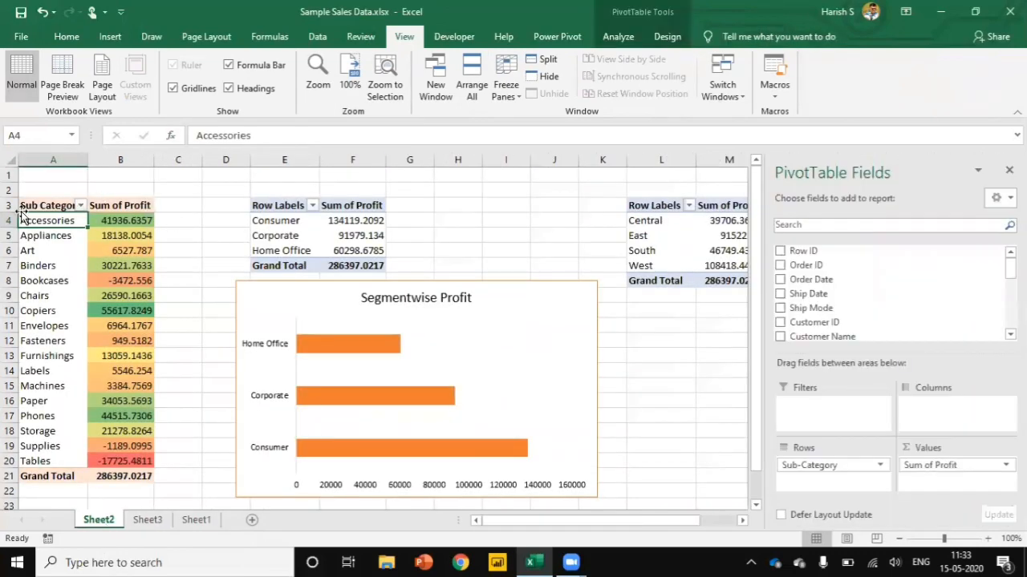
click(34, 191)
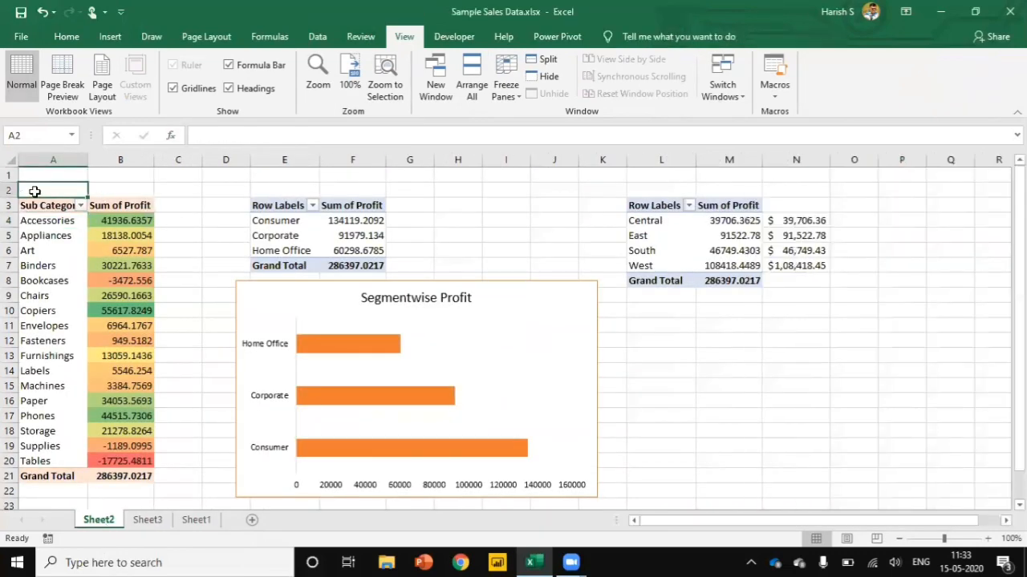
key(shift+Down)
key(shift+Down)
key(shift+Down)
key(shift+Down)
key(shift+Down)
key(shift+Down)
key(shift+Down)
key(shift+Down)
key(shift+Down)
key(shift+Down)
key(shift+Down)
key(shift+Down)
key(shift+Down)
key(shift+Down)
key(shift+Down)
key(shift+Down)
key(shift+Down)
key(shift+Down)
key(shift+Down)
key(shift+Down)
key(shift+Right)
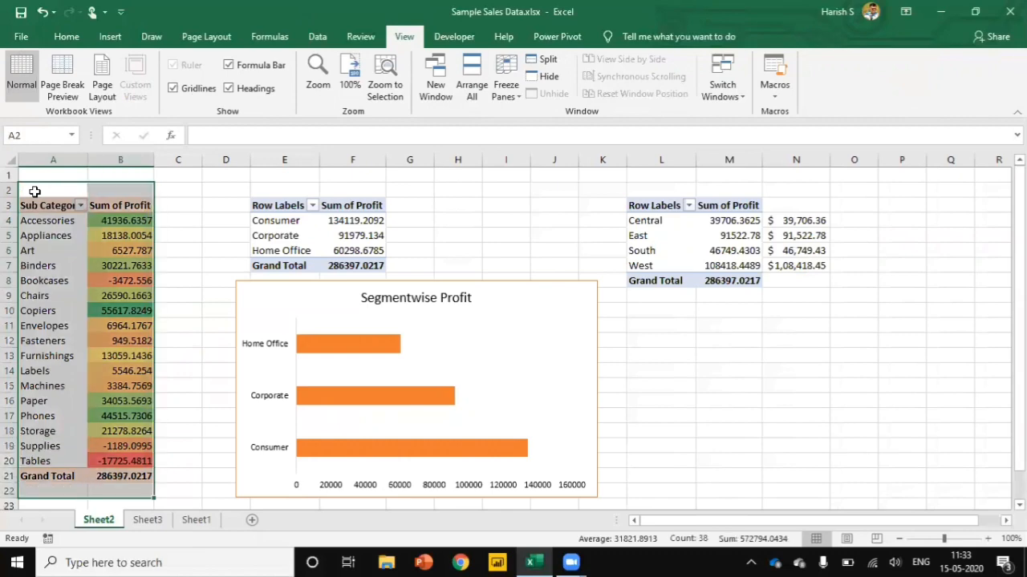
key(ctrl+c)
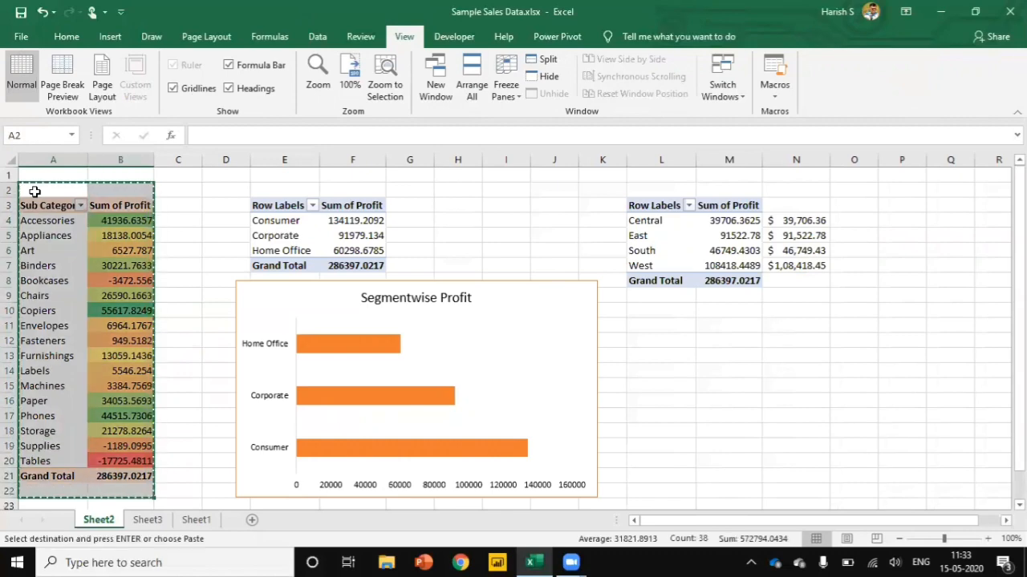
key(ctrl+Page_Down)
key(Left)
key(Left)
key(Return)
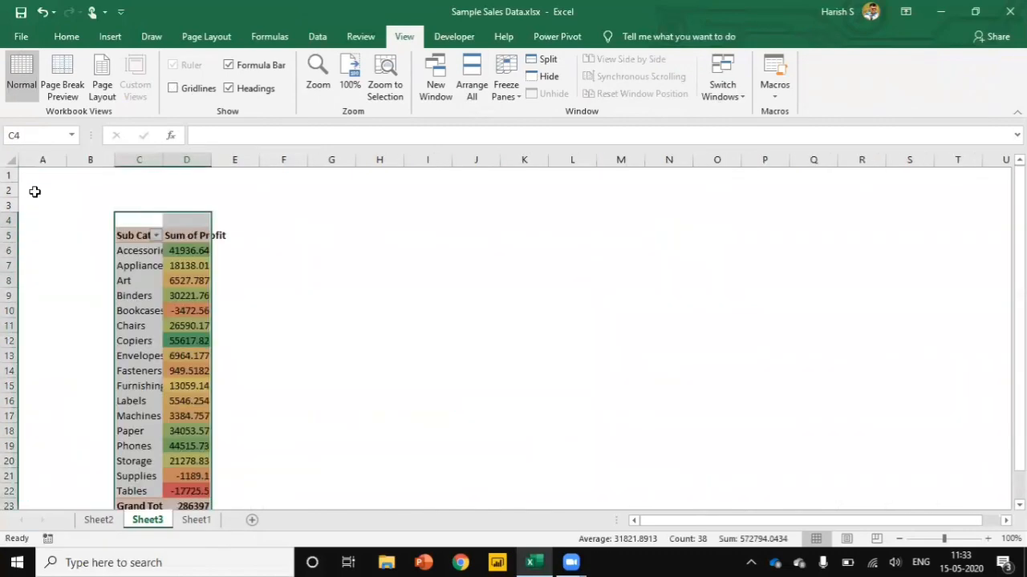
key(Down)
key(Down)
- Move the Segmentwise Profit chart from Sheet2 to Sheet3, placing it beside the Sub-Category PivotTable from about F5
key(ctrl+Page_Up)
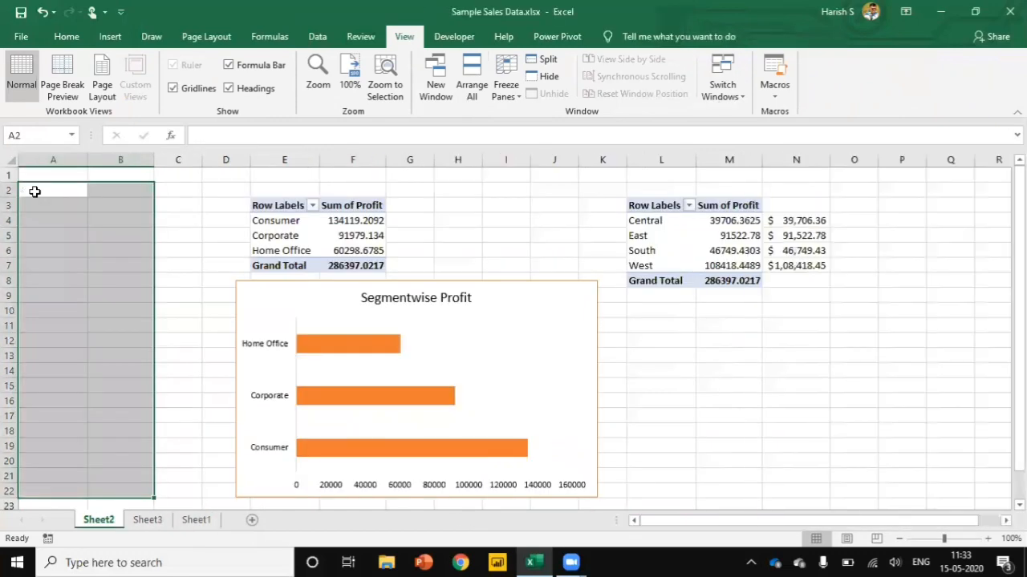
click(558, 282)
key(Delete)
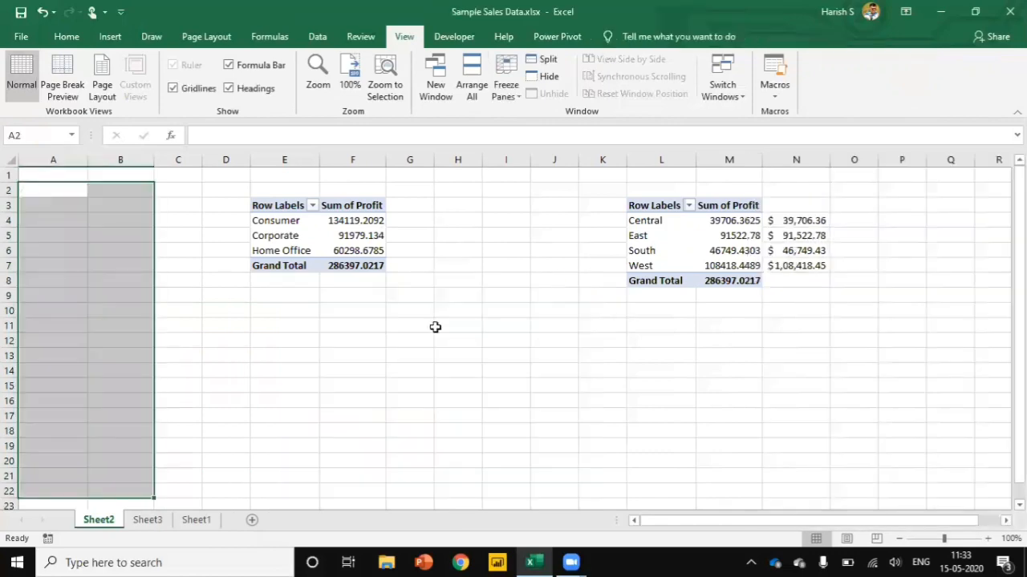
click(146, 520)
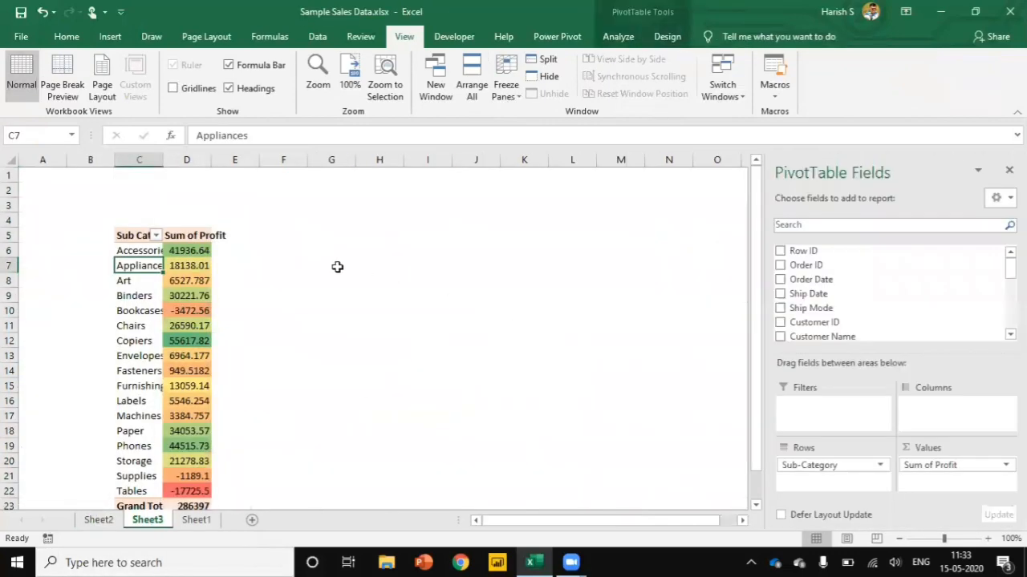
click(289, 239)
key(ctrl+v)
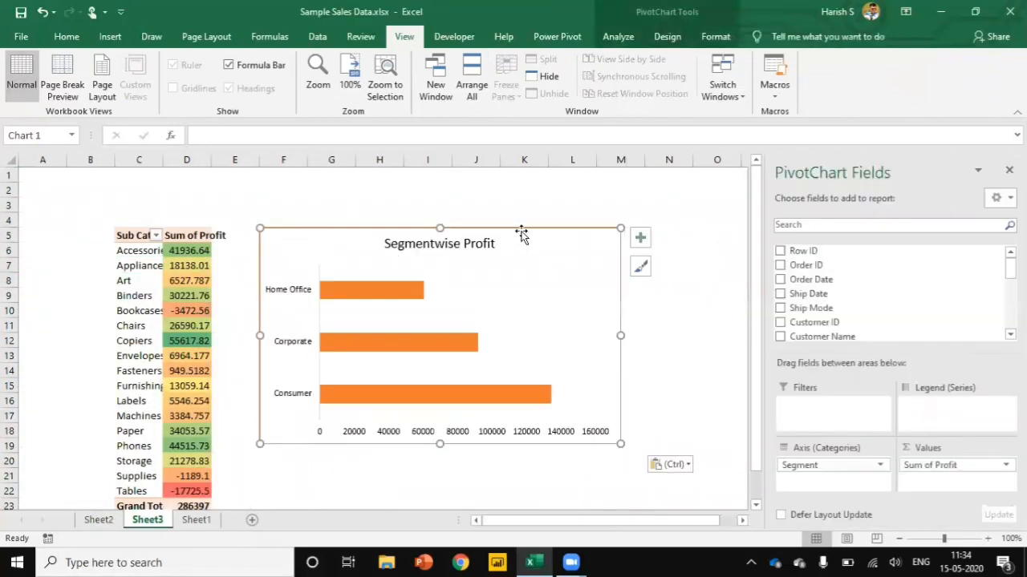
drag(526, 238, 529, 236)
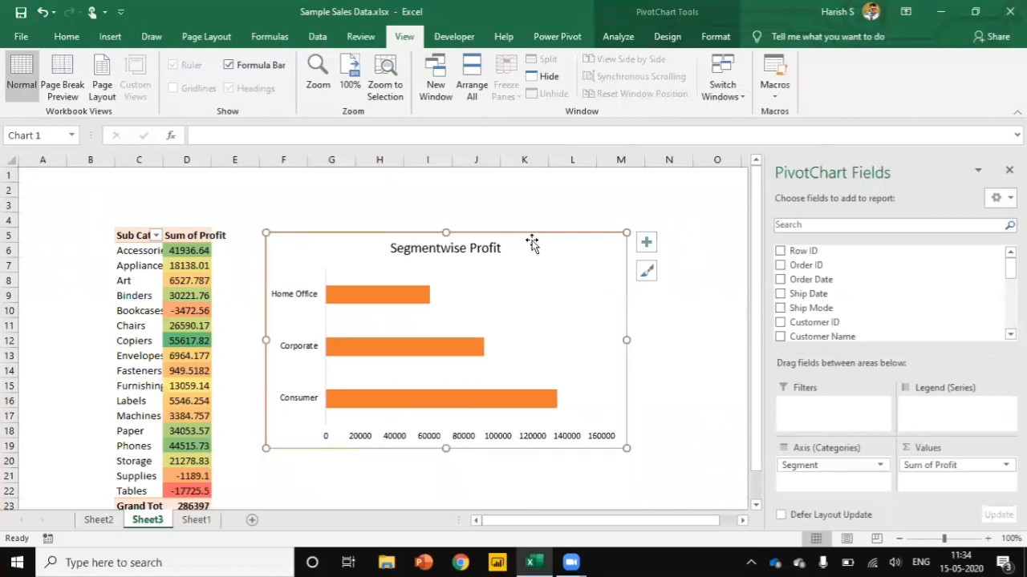
- Autofit columns C and D to their contents and insert two blank rows at the top of Sheet3
click(152, 163)
drag(152, 163, 201, 158)
click(218, 259)
double_click(200, 157)
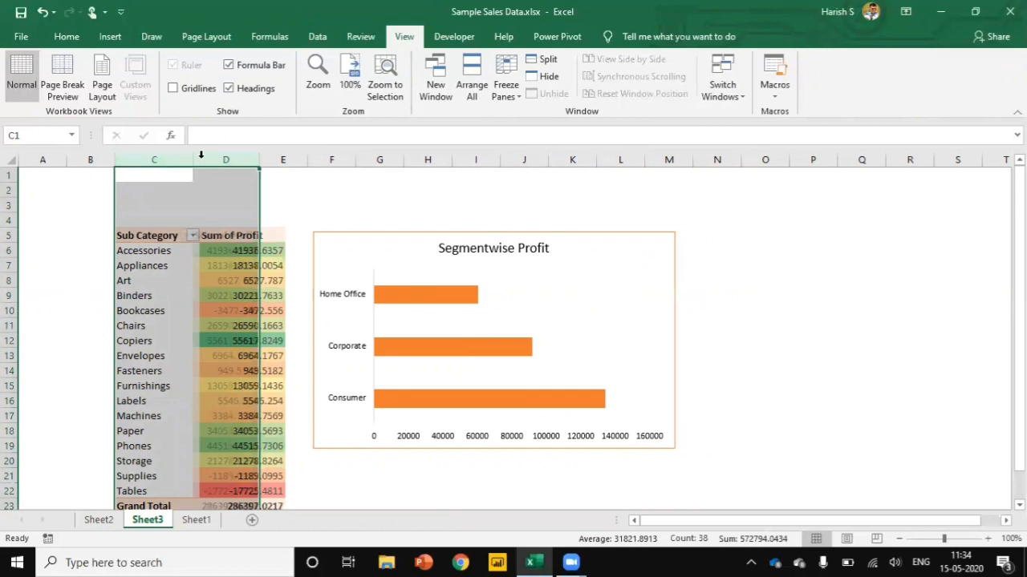
click(165, 191)
drag(10, 175, 11, 210)
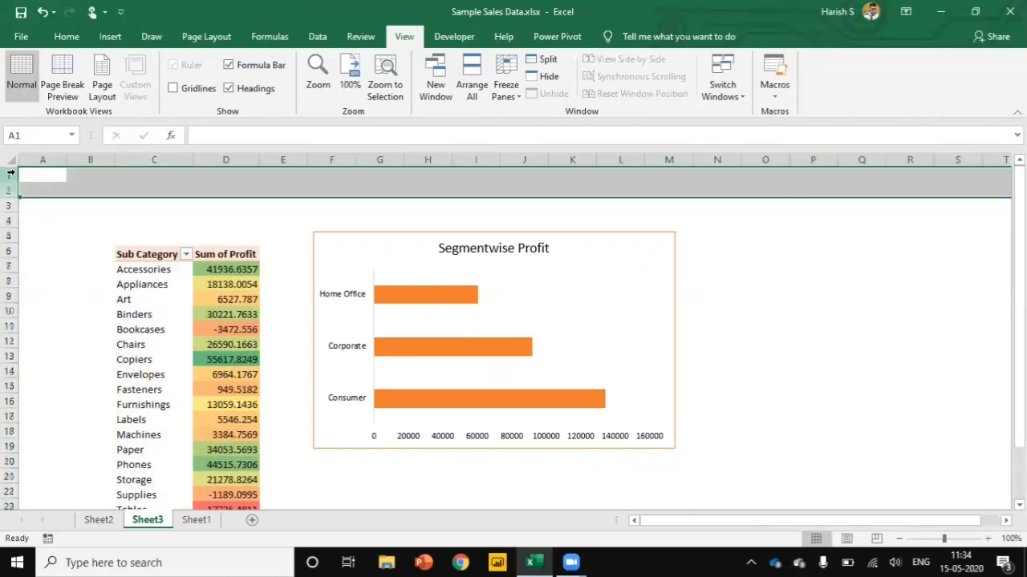
- Shrink the Segmentwise Profit chart so that it covers about F7:K19
click(622, 292)
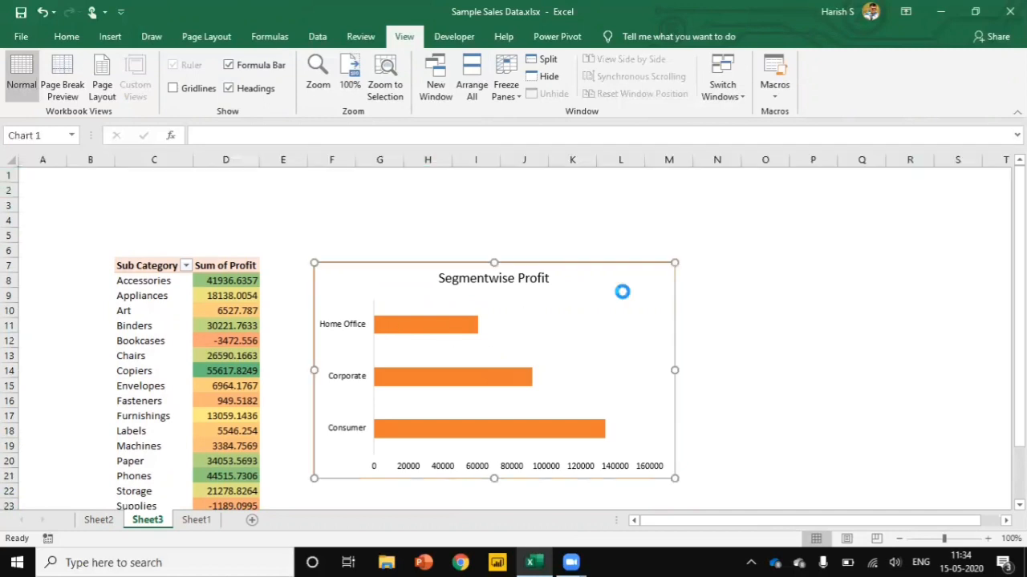
mouse_move(674, 479)
mouse_down()
mouse_move(580, 458)
mouse_move(599, 453)
mouse_up()
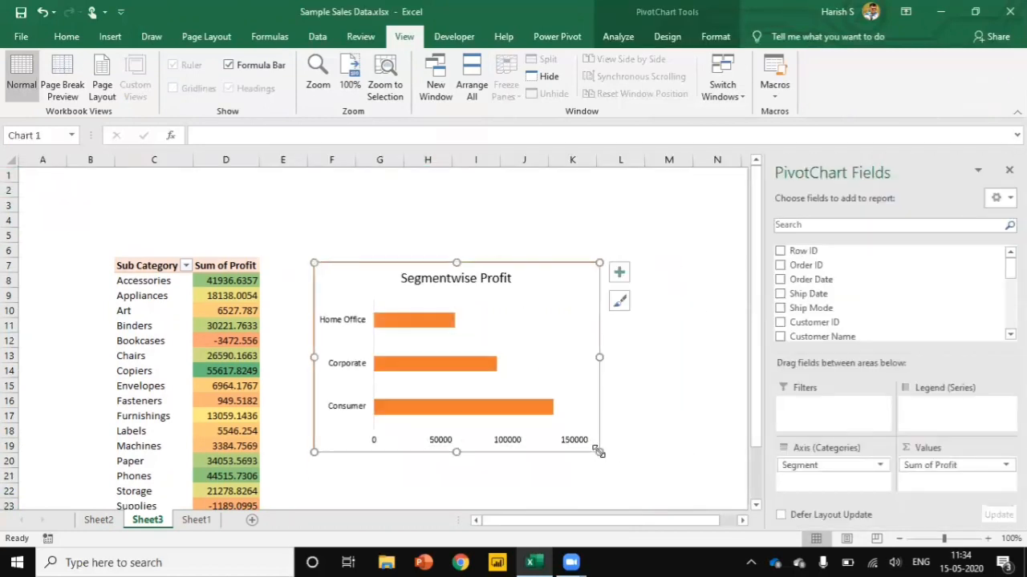
click(679, 369)
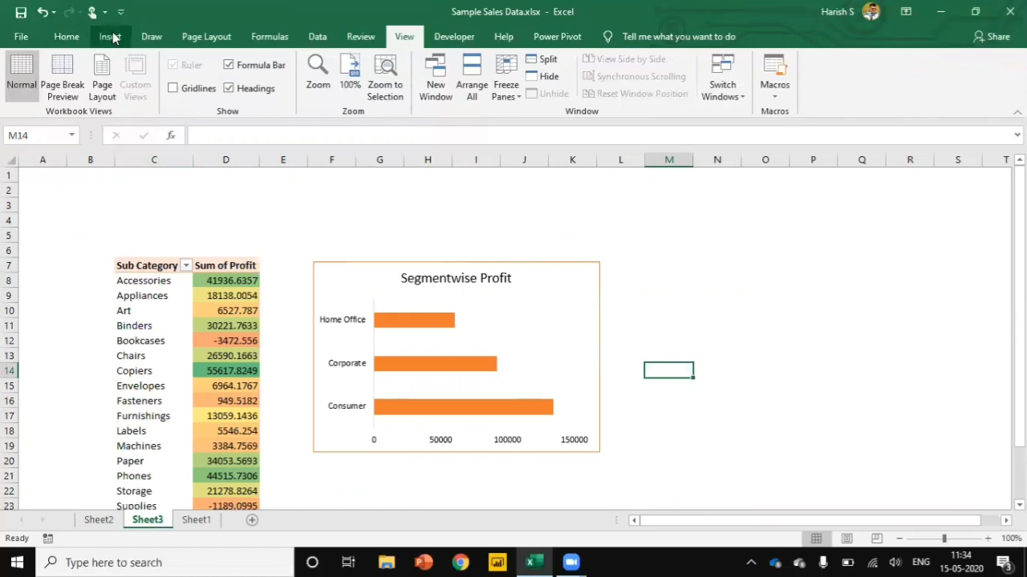
- Draw a rounded rectangle about 1.64 cm high and 4.55 cm wide above the Sub-Category PivotTable and fill it light gold
click(110, 36)
click(179, 94)
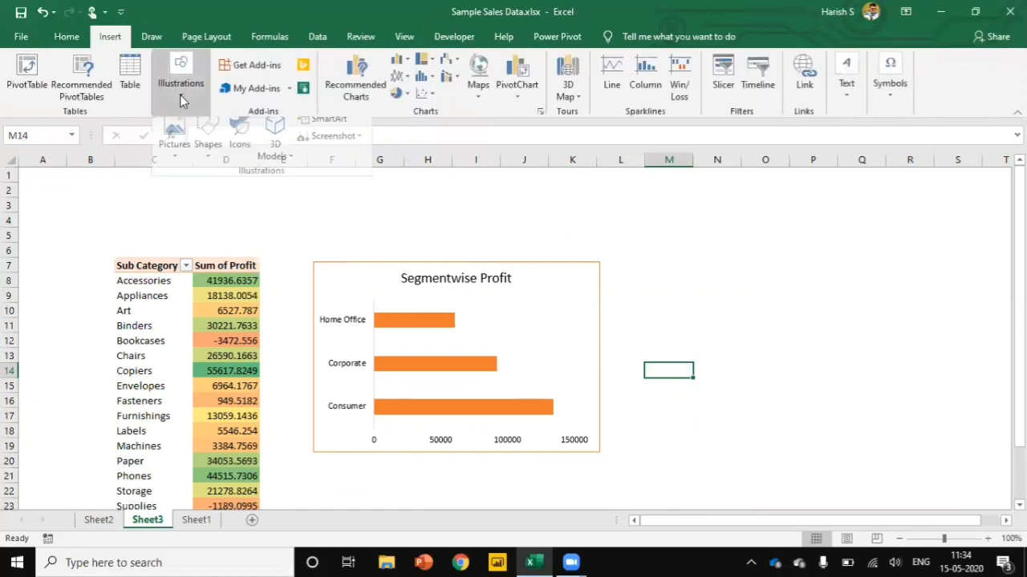
click(208, 140)
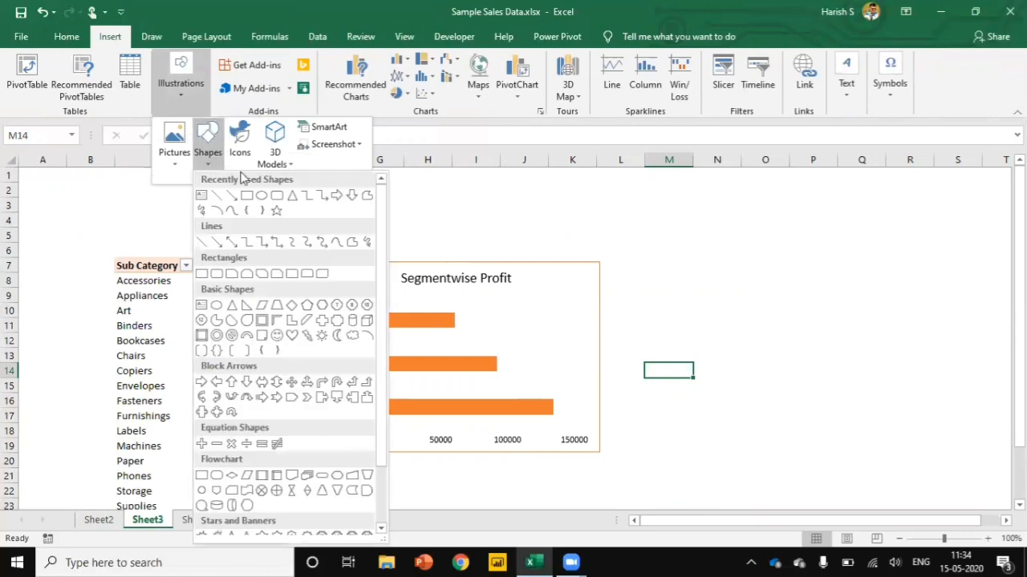
click(277, 197)
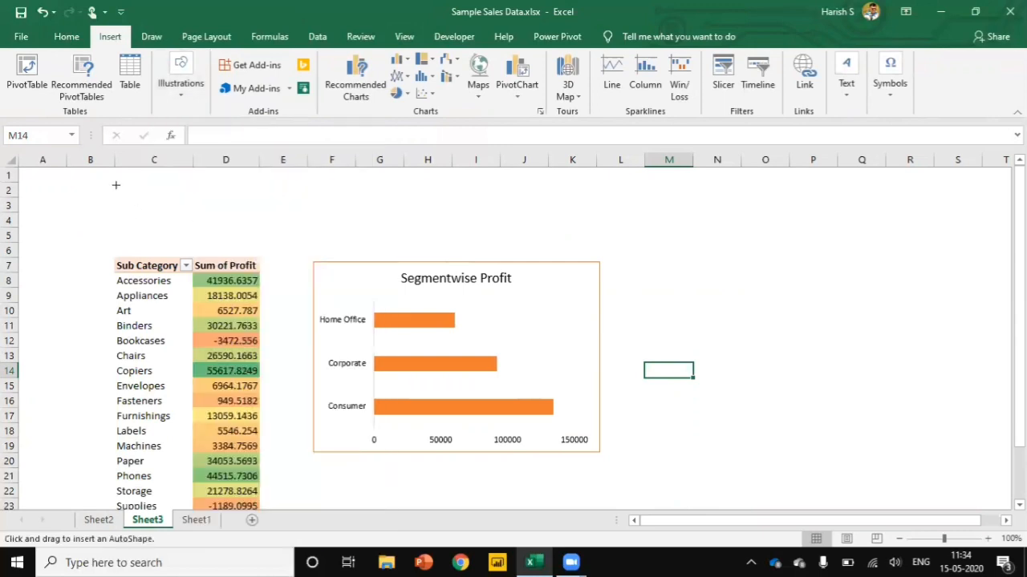
mouse_move(115, 185)
mouse_down()
mouse_move(292, 255)
mouse_move(244, 232)
mouse_up()
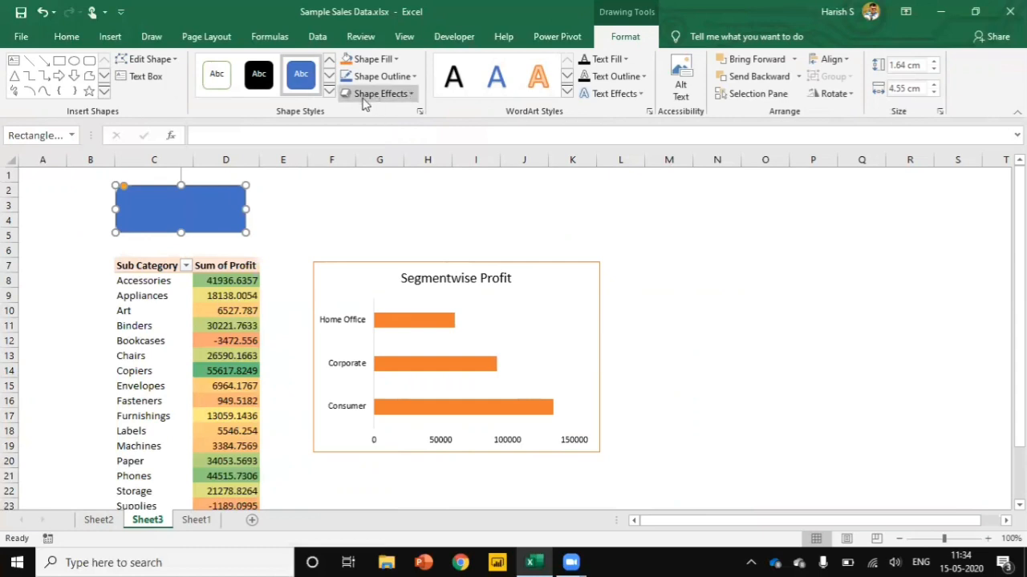
click(396, 60)
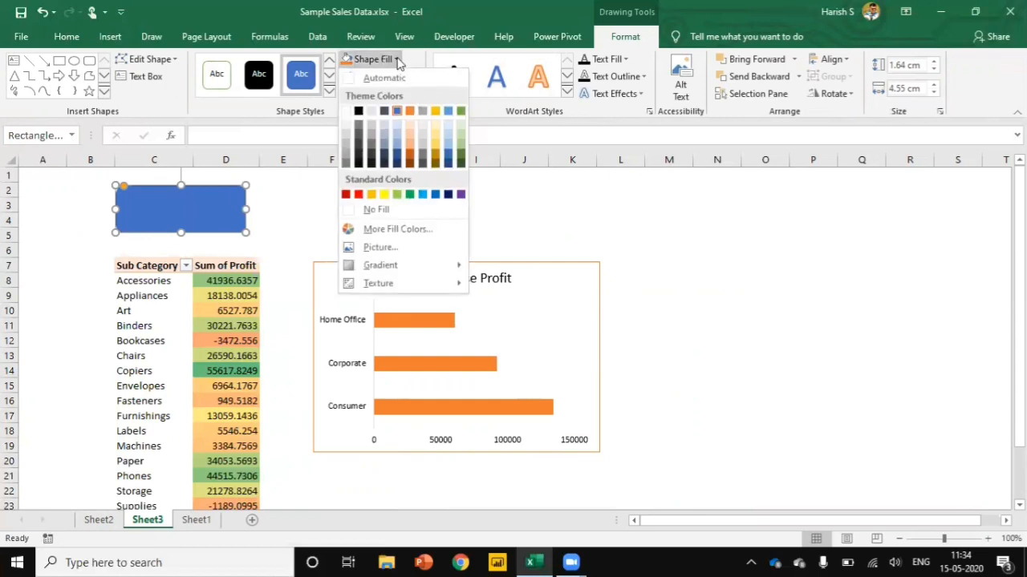
click(437, 131)
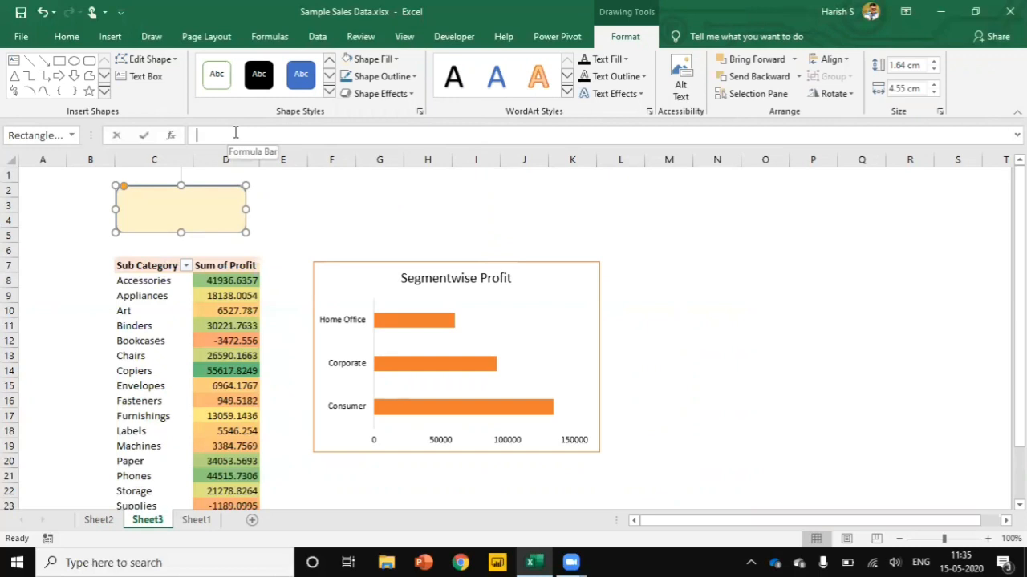
- Link the rounded rectangle's text to the Central profit cell with the formula =Sheet2!N4
click(235, 133)
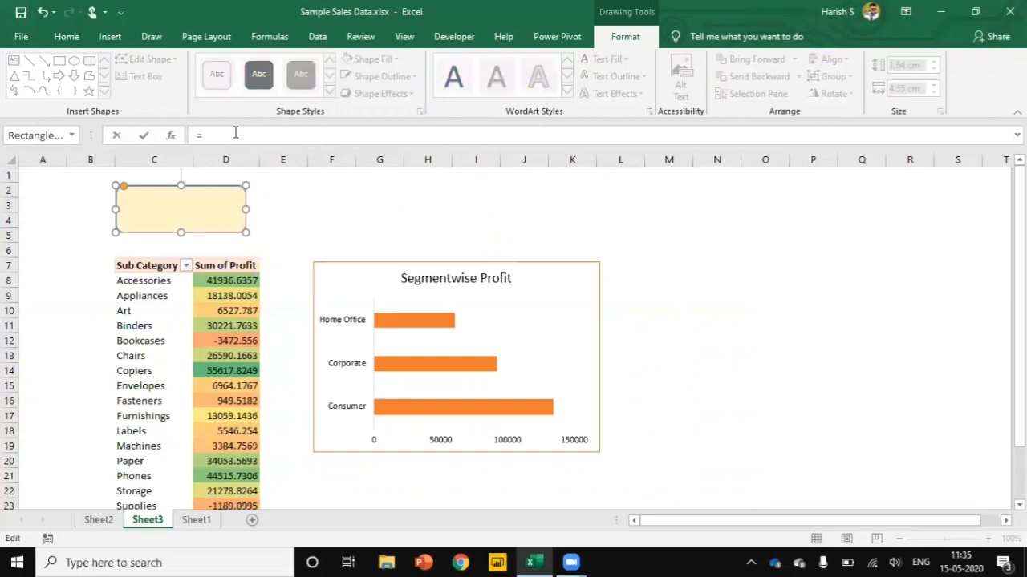
click(97, 521)
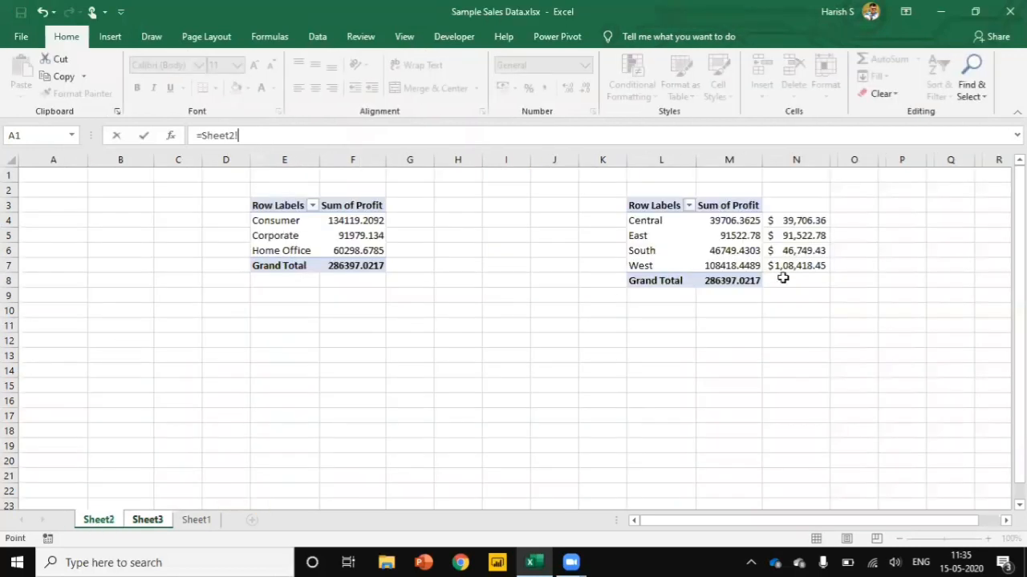
click(812, 220)
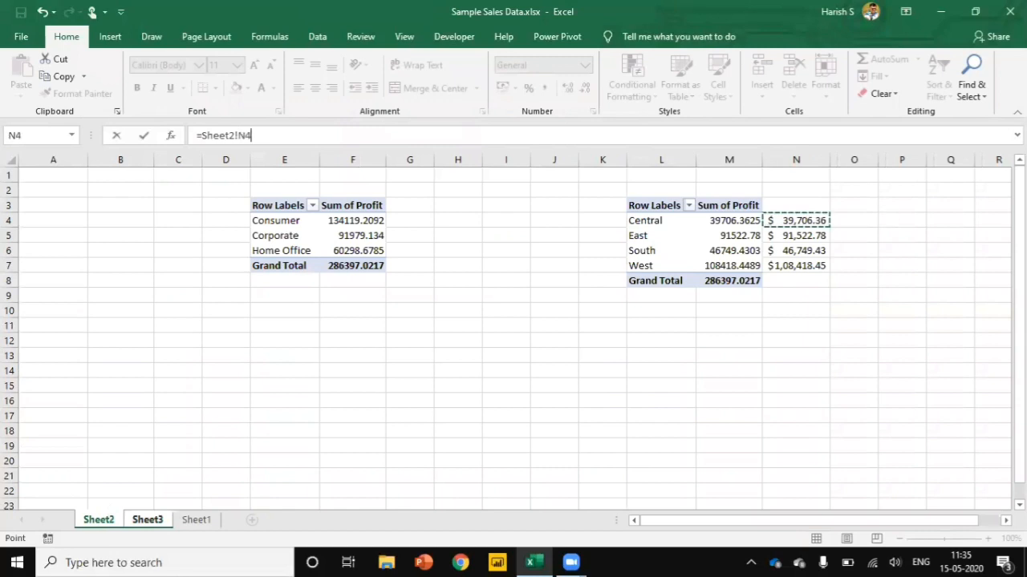
key(Return)
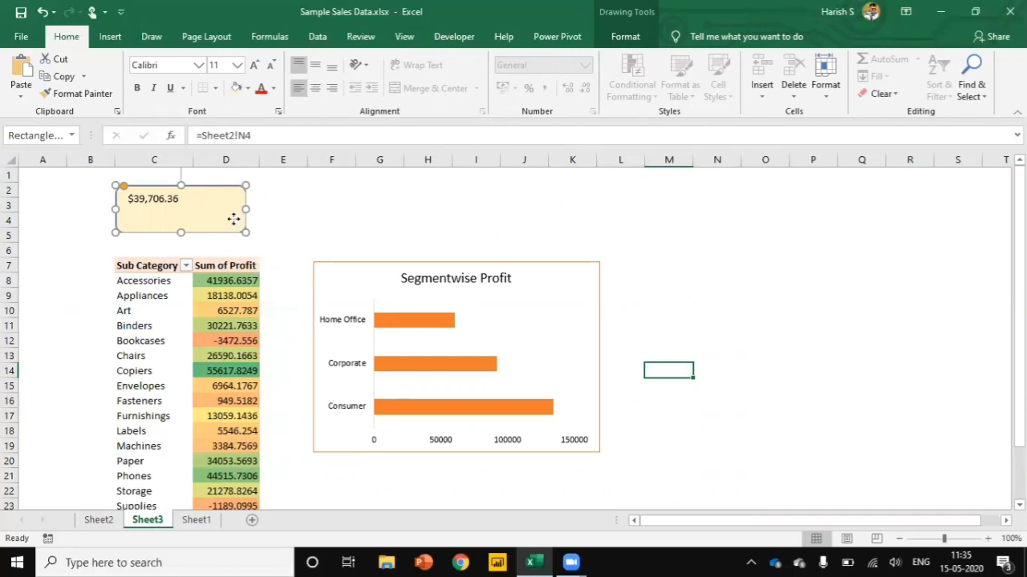
- Center the linked profit text horizontally and vertically inside the rounded rectangle
click(315, 87)
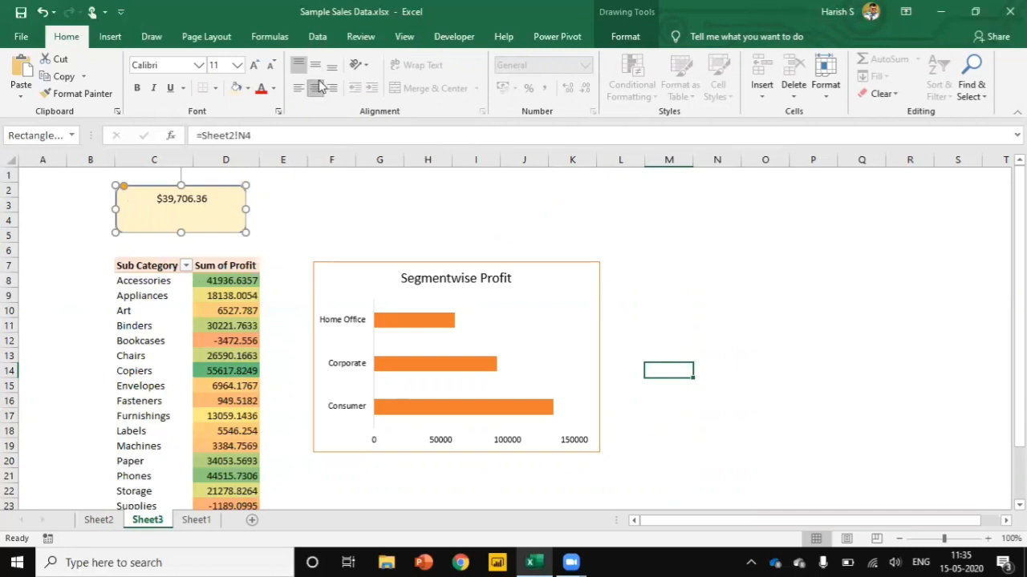
click(315, 64)
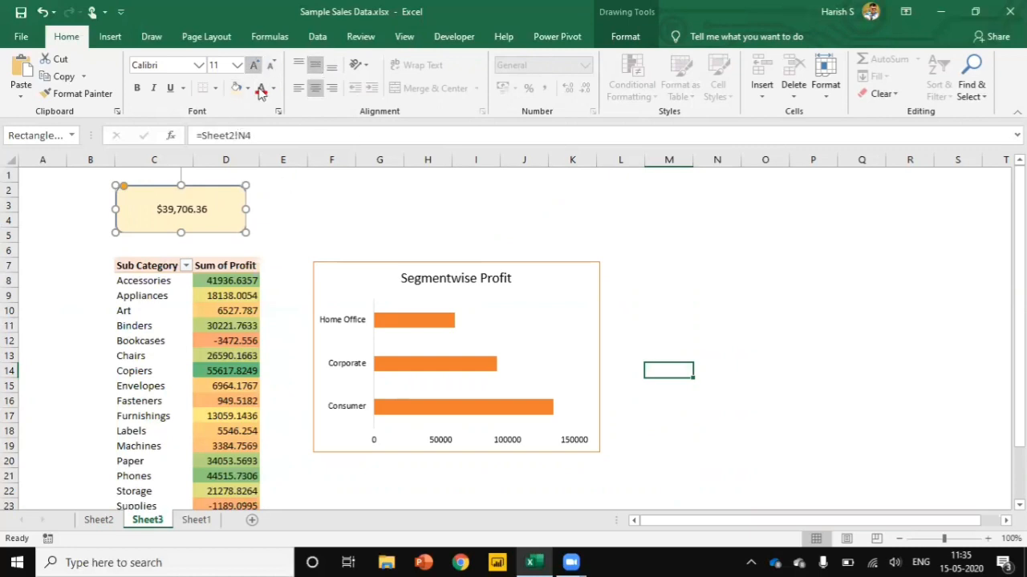
click(284, 216)
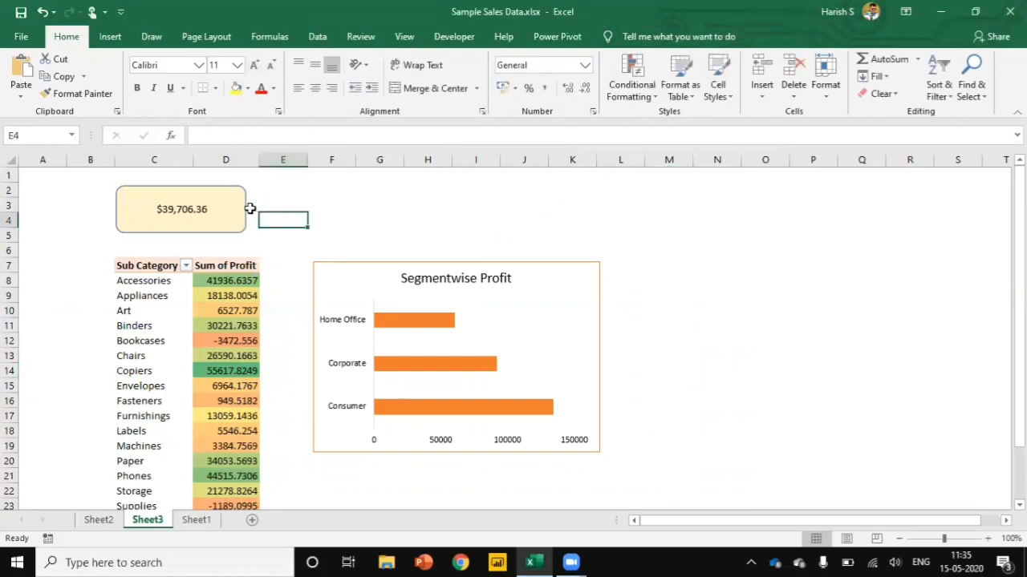
- Duplicate the linked profit rectangle and place the copy beside the original in the same row
click(249, 209)
click(279, 218)
click(247, 198)
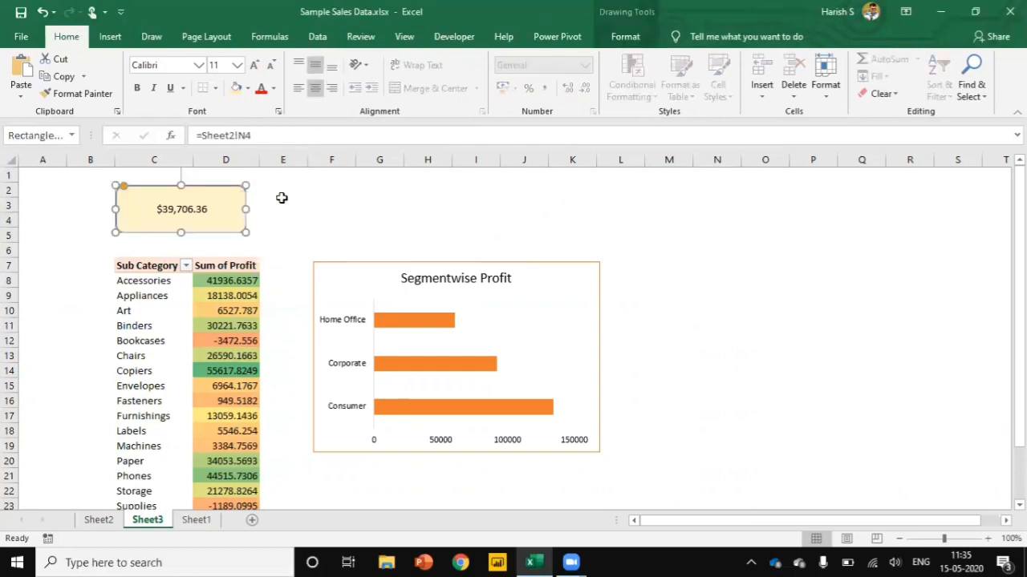
click(282, 199)
key(ctrl+v)
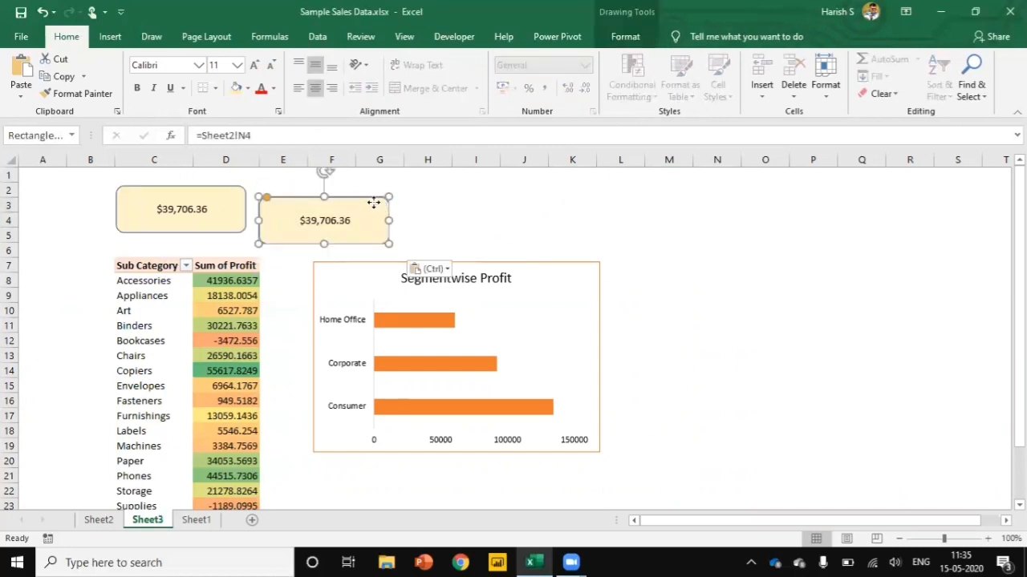
drag(373, 203, 401, 196)
- Paste two more copies of the profit rectangle and line them up to complete a row of four above the chart
click(466, 192)
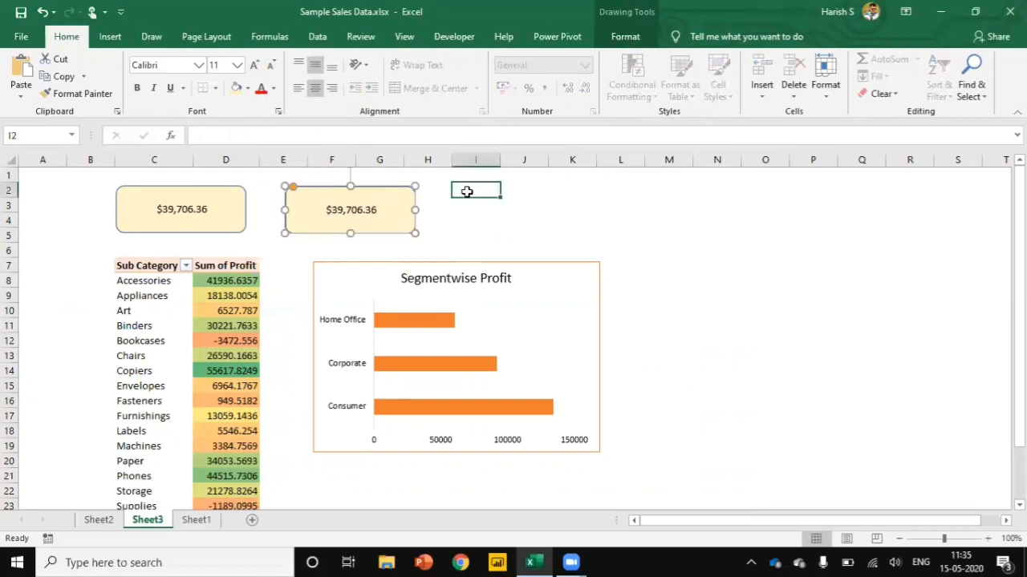
key(ctrl+v)
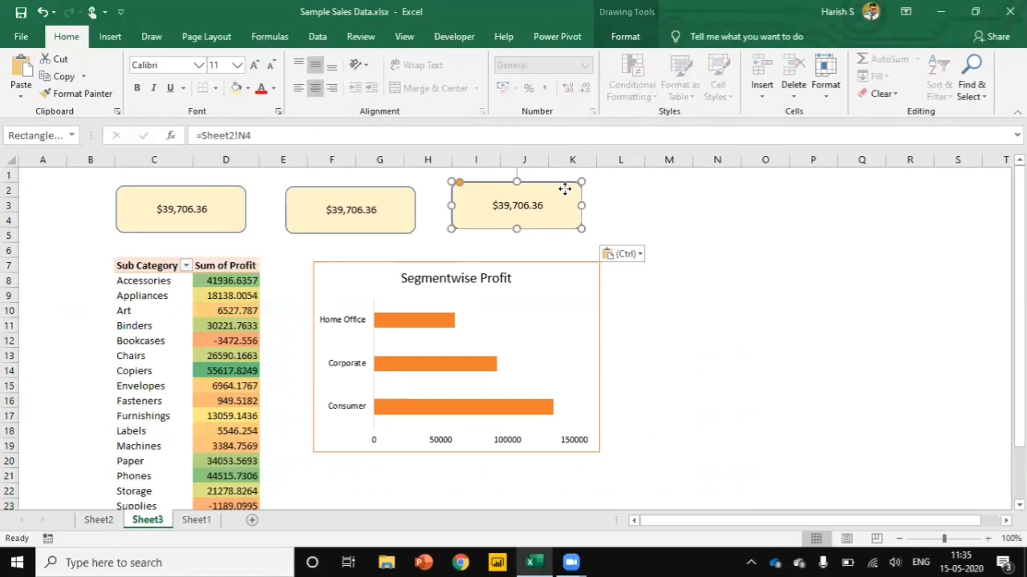
drag(565, 188, 565, 194)
click(633, 197)
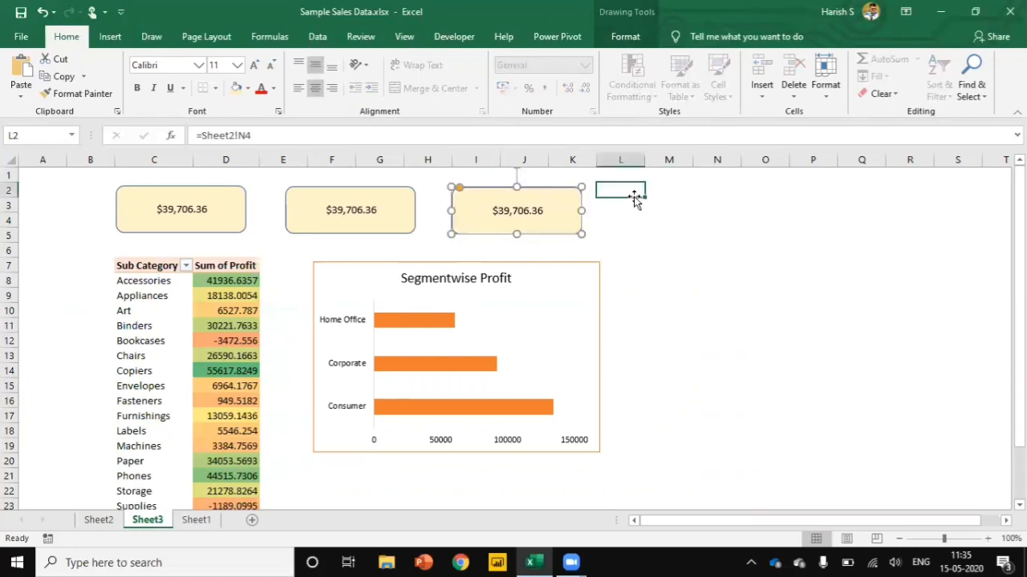
key(ctrl+v)
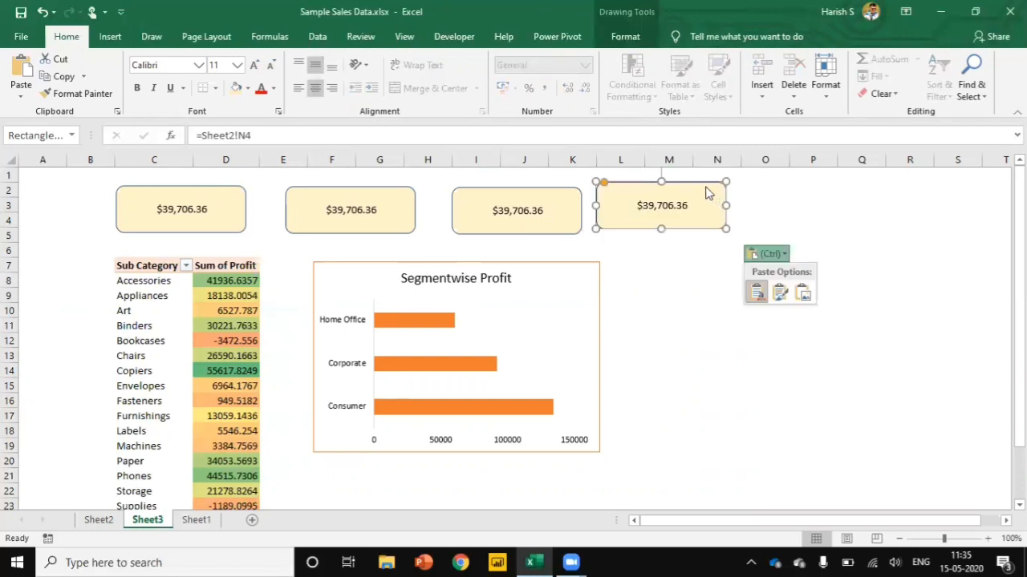
key(ctrl)
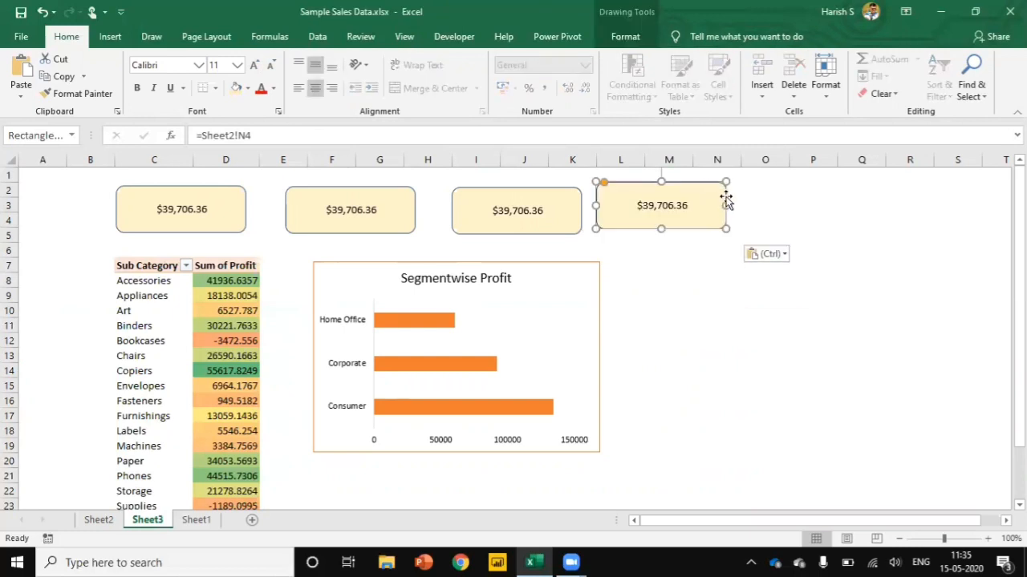
mouse_move(718, 193)
mouse_down()
mouse_move(731, 200)
mouse_move(726, 193)
mouse_up()
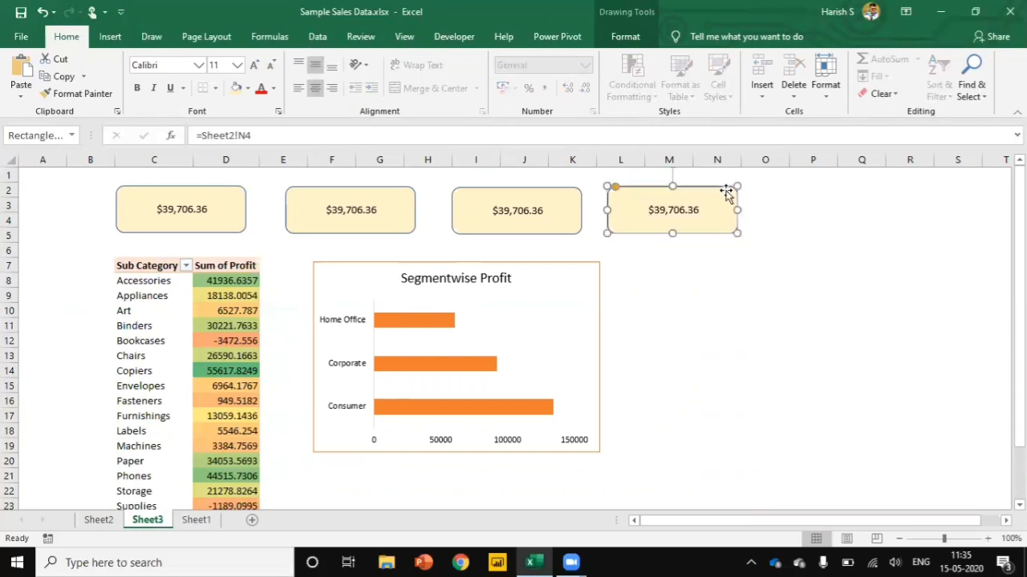
click(725, 248)
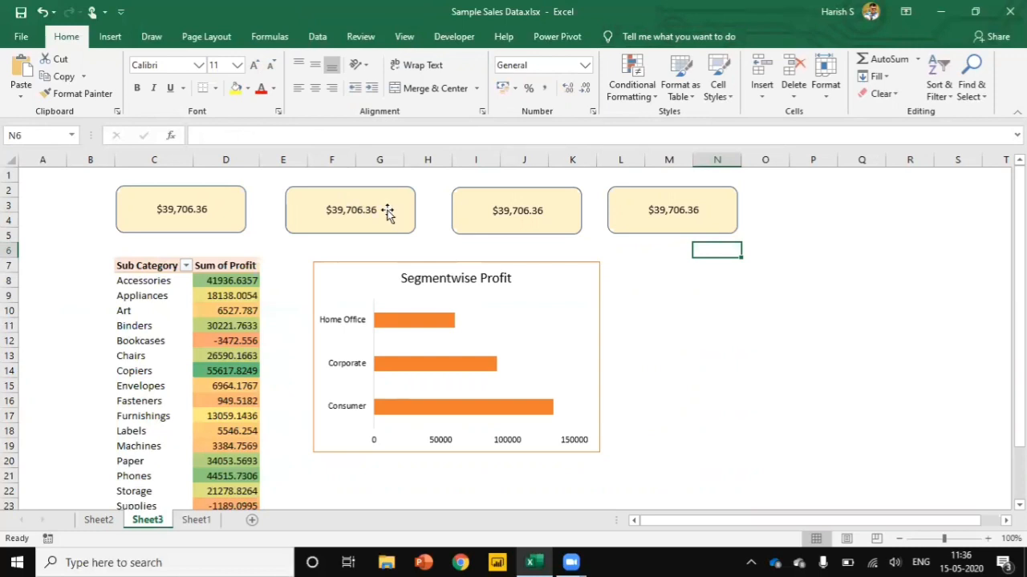
- Link the second, third and fourth rectangles to the successive region profit cells Sheet2!N5 through Sheet2!N7
click(390, 209)
click(282, 136)
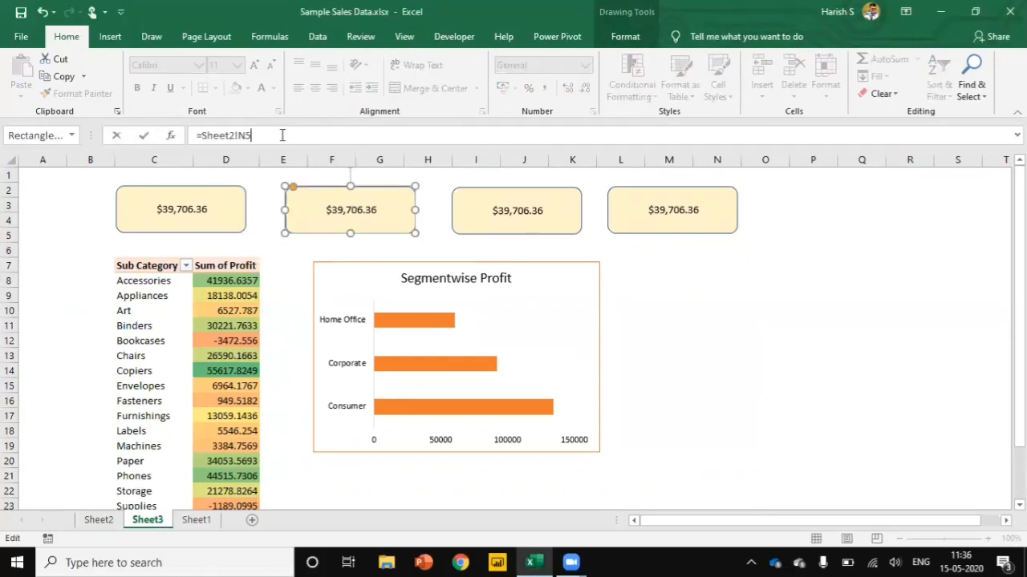
key(Return)
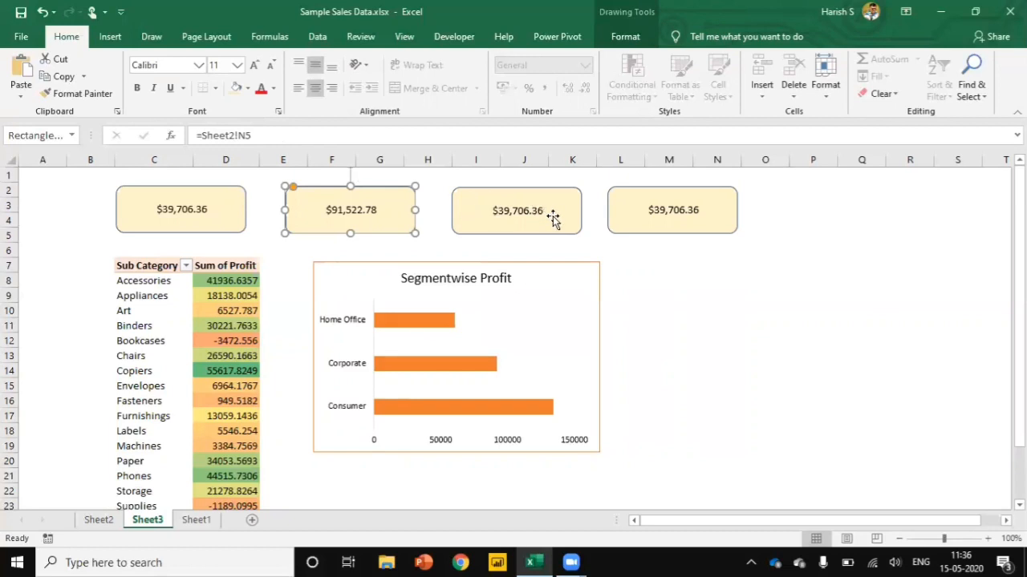
click(525, 215)
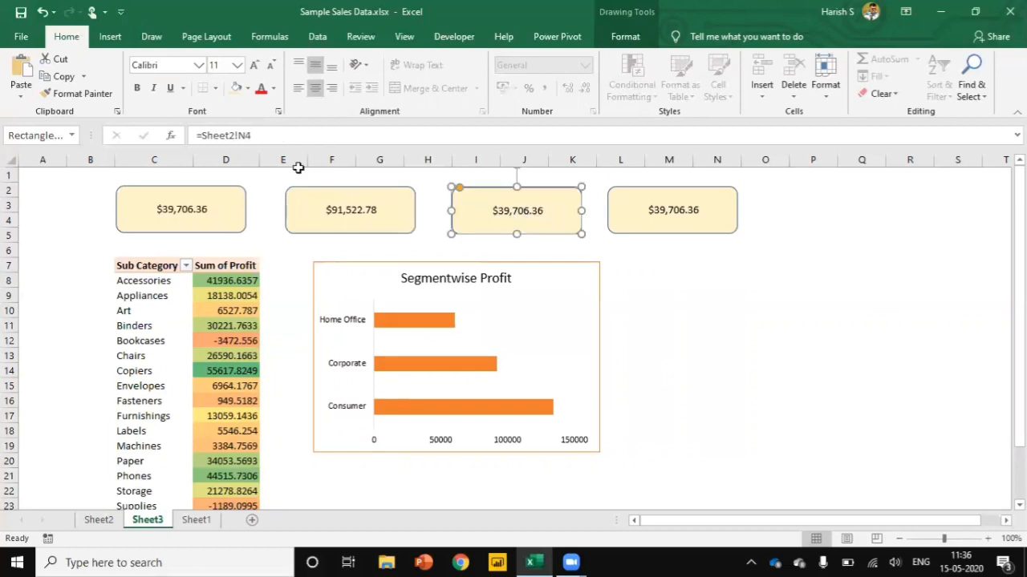
click(275, 136)
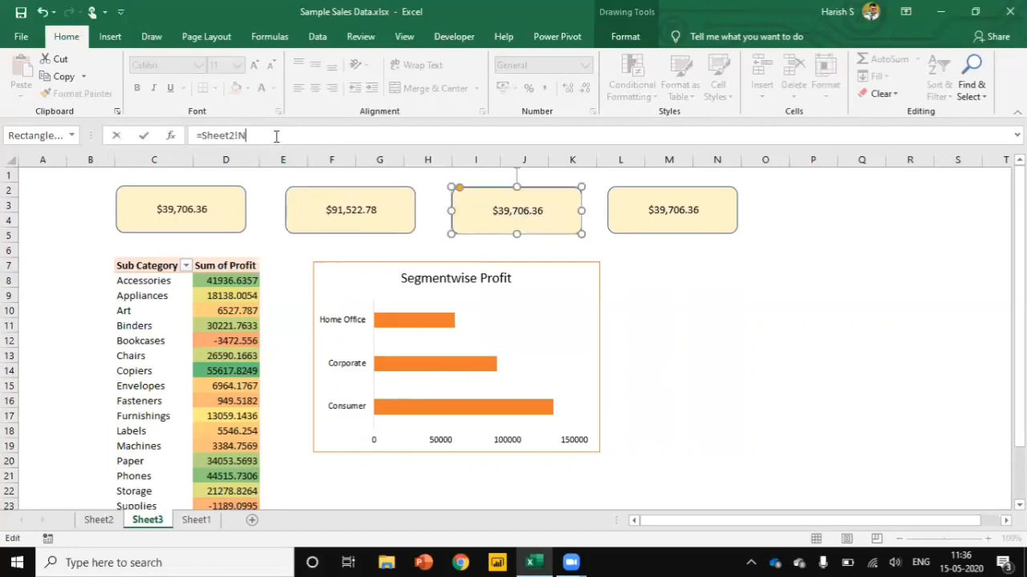
key(Return)
click(682, 210)
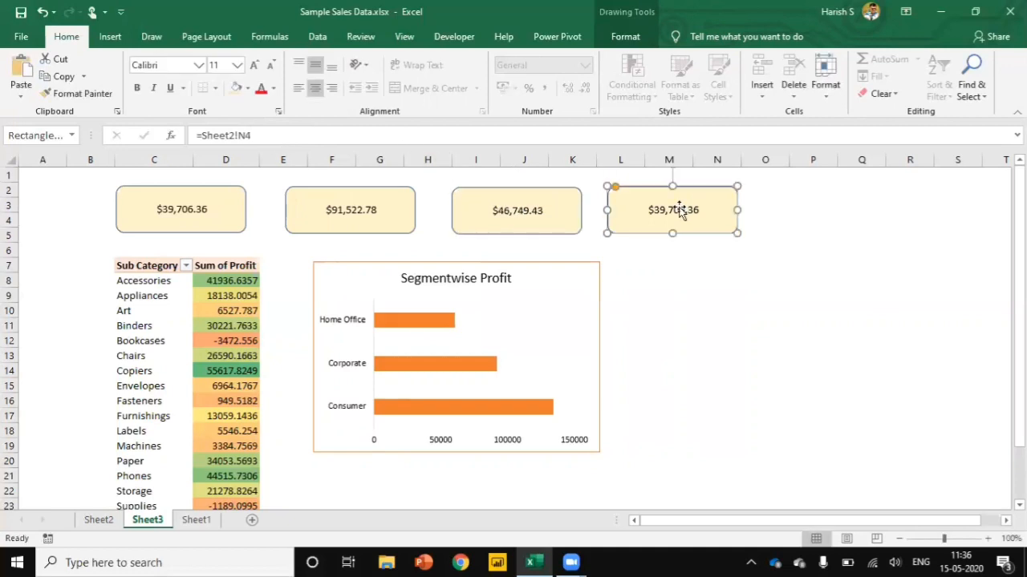
click(265, 138)
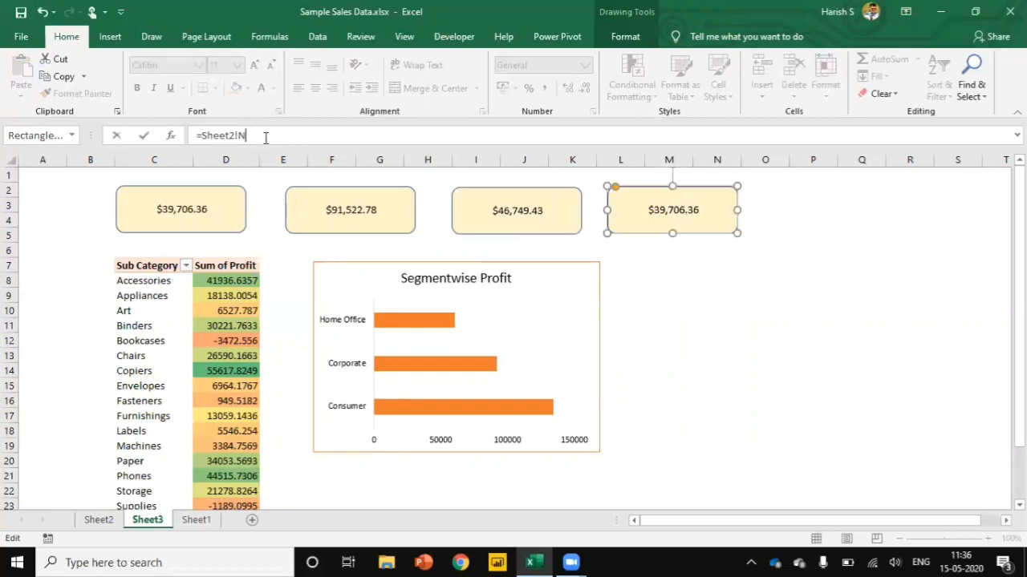
key(Return)
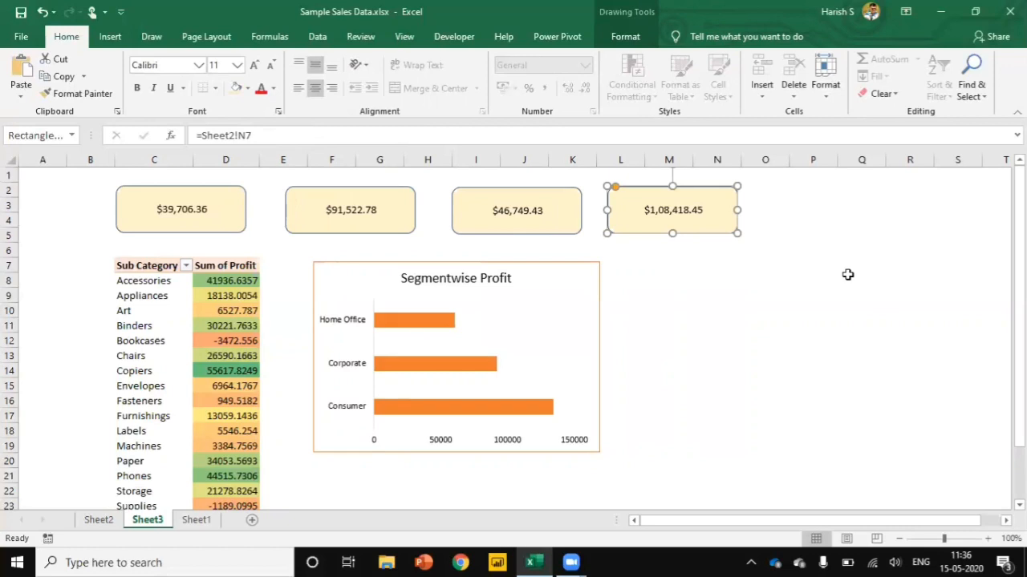
click(798, 277)
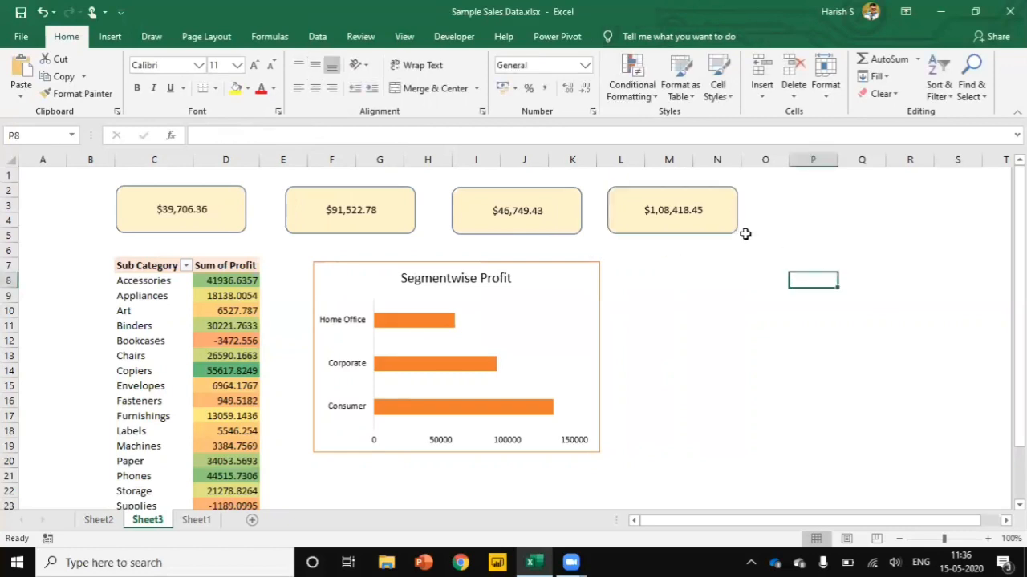
- Select all four profit rectangles together and distribute them horizontally and vertically
click(239, 210)
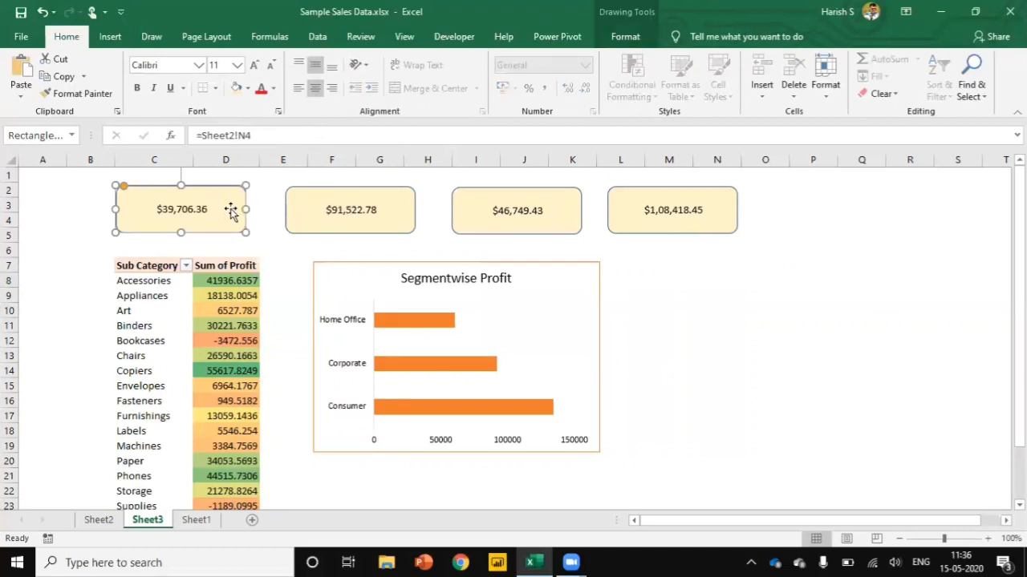
shift+click(346, 210)
shift+click(526, 218)
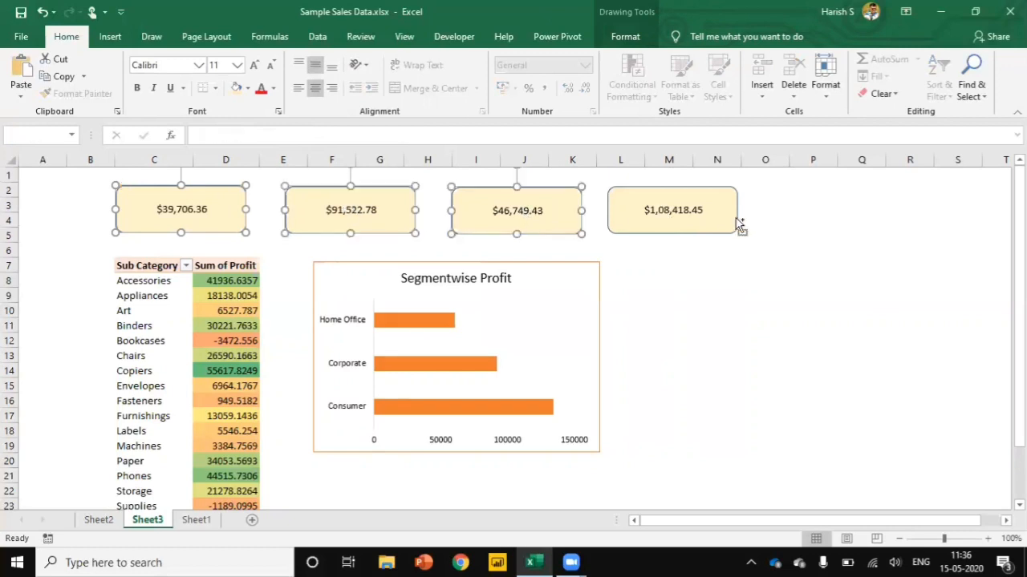
shift+click(693, 218)
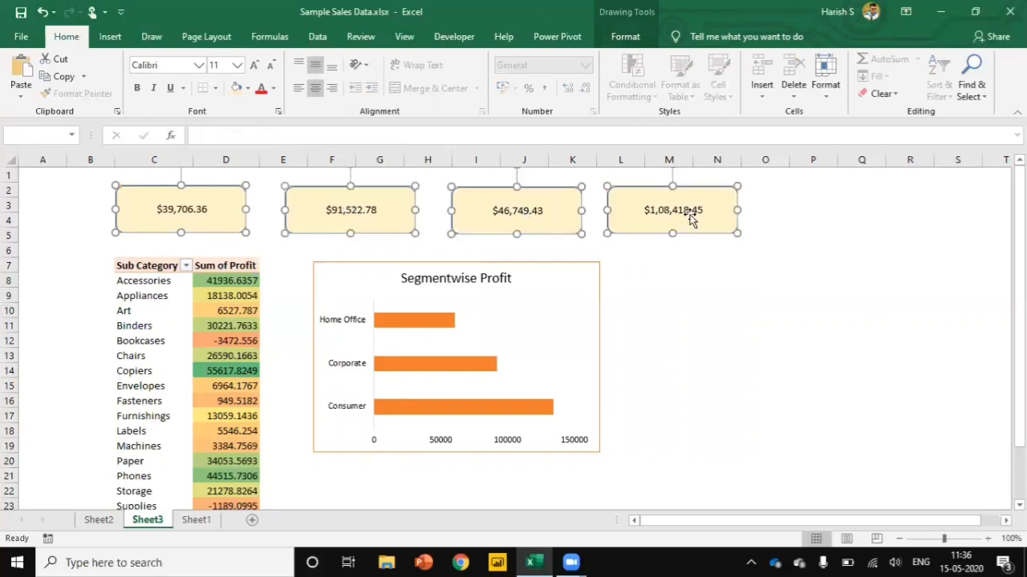
click(621, 36)
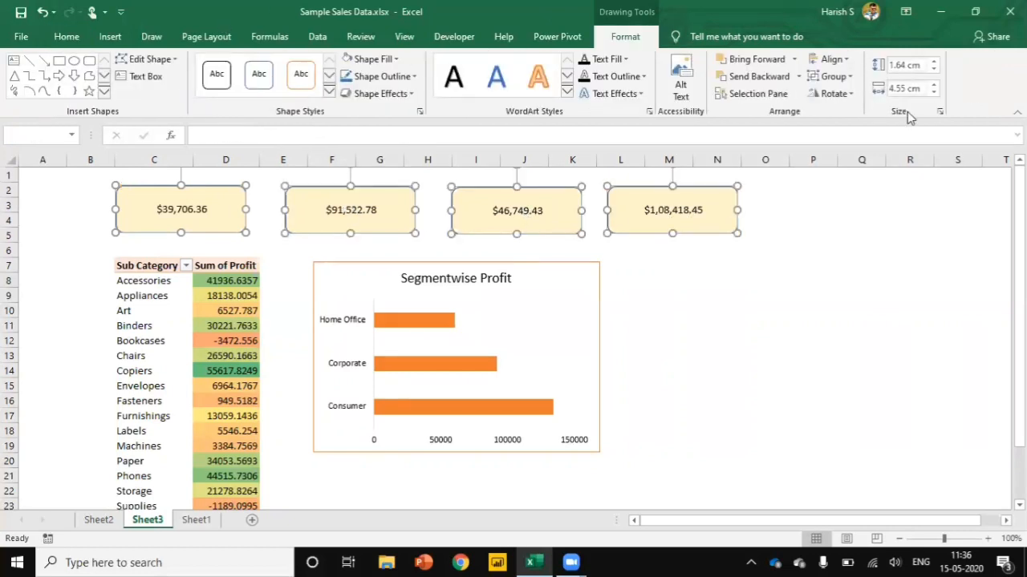
click(850, 64)
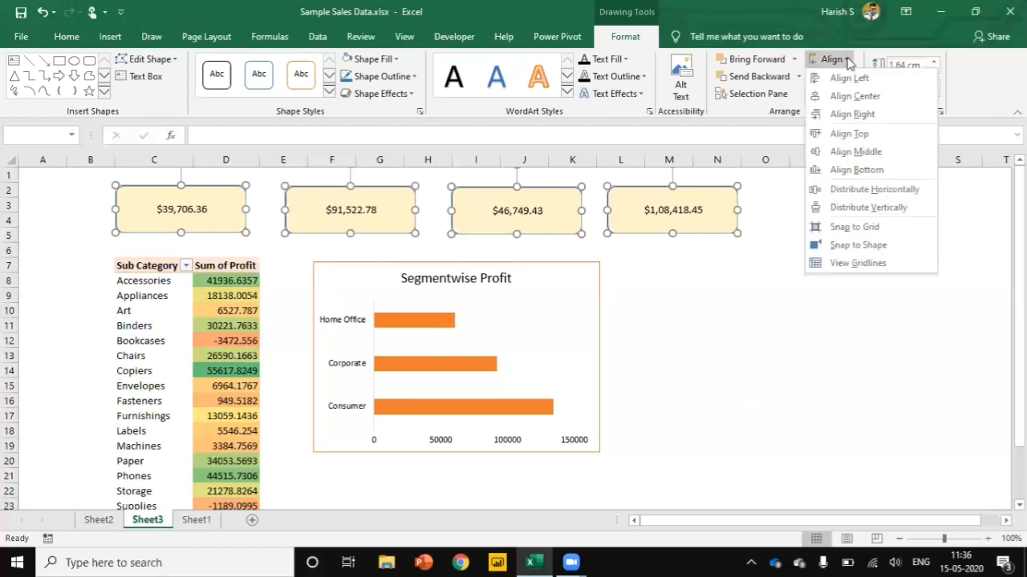
click(868, 192)
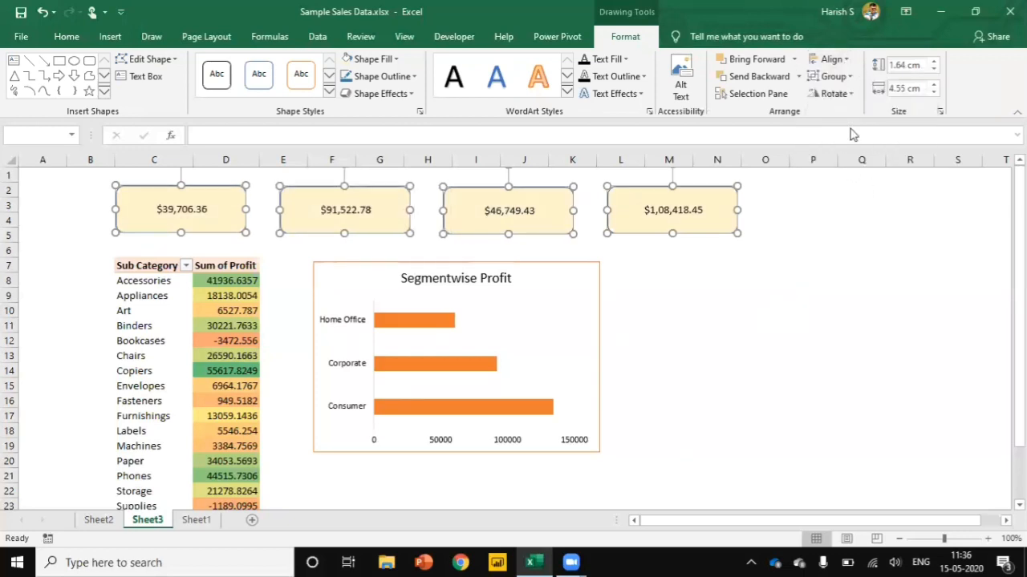
click(849, 61)
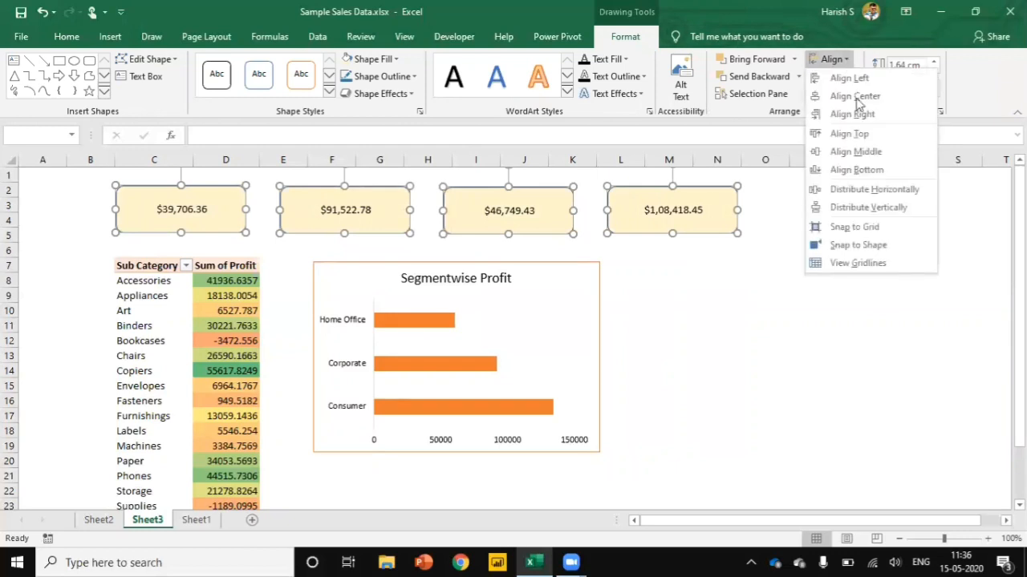
click(860, 210)
click(831, 233)
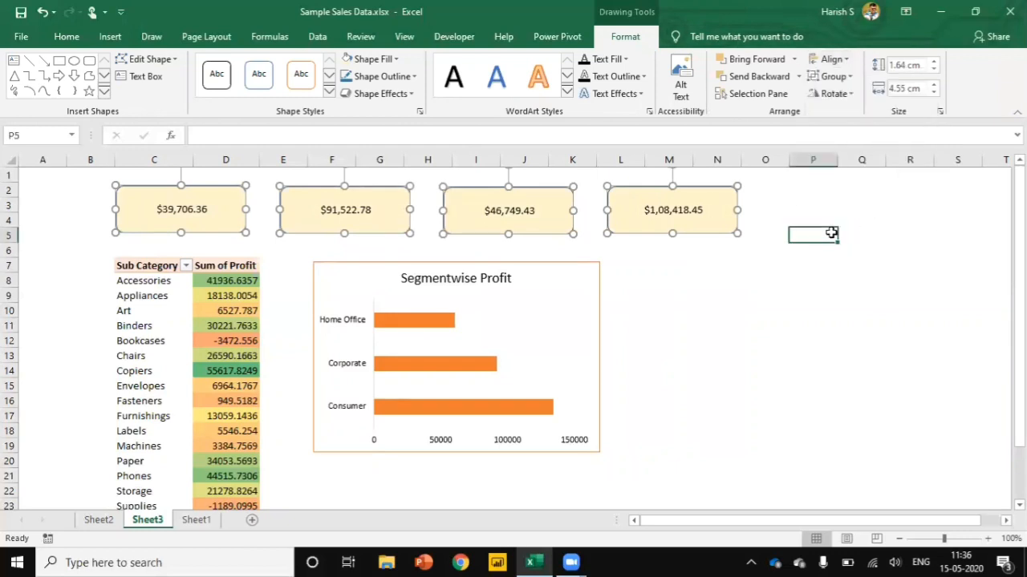
- Set the text of all four profit rectangles to font size 16 and color it red
click(225, 228)
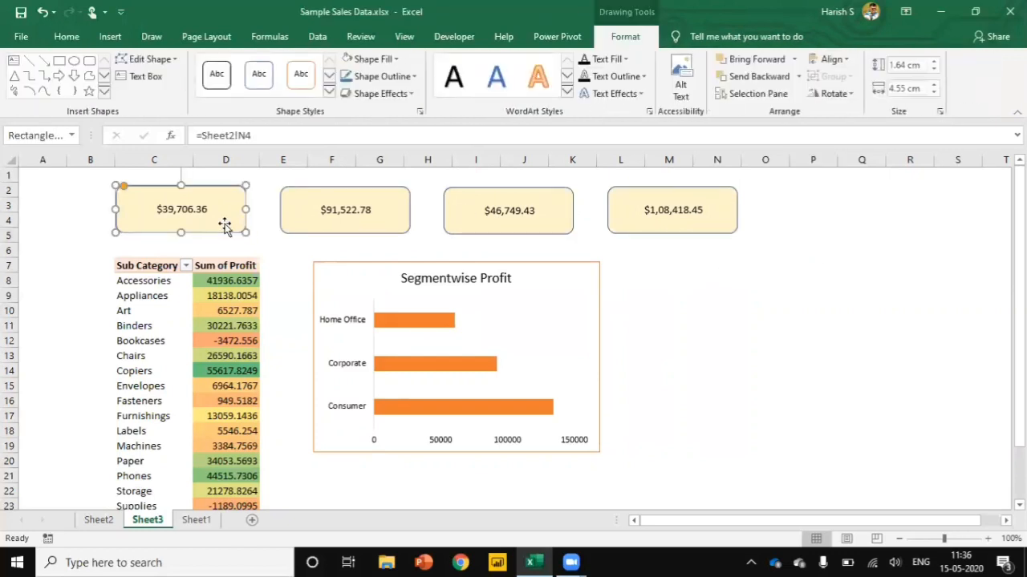
shift+click(383, 221)
shift+click(545, 224)
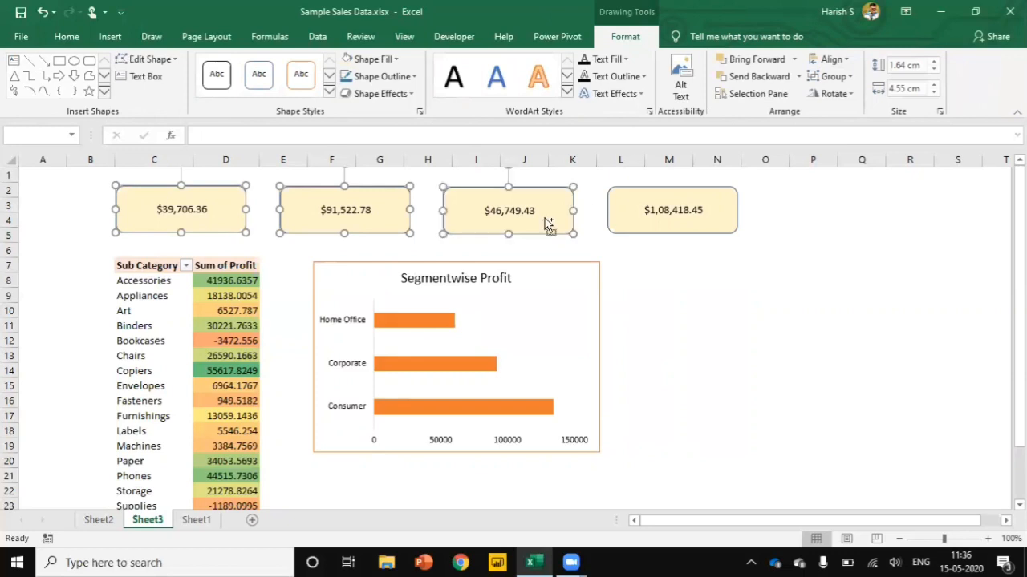
shift+click(680, 228)
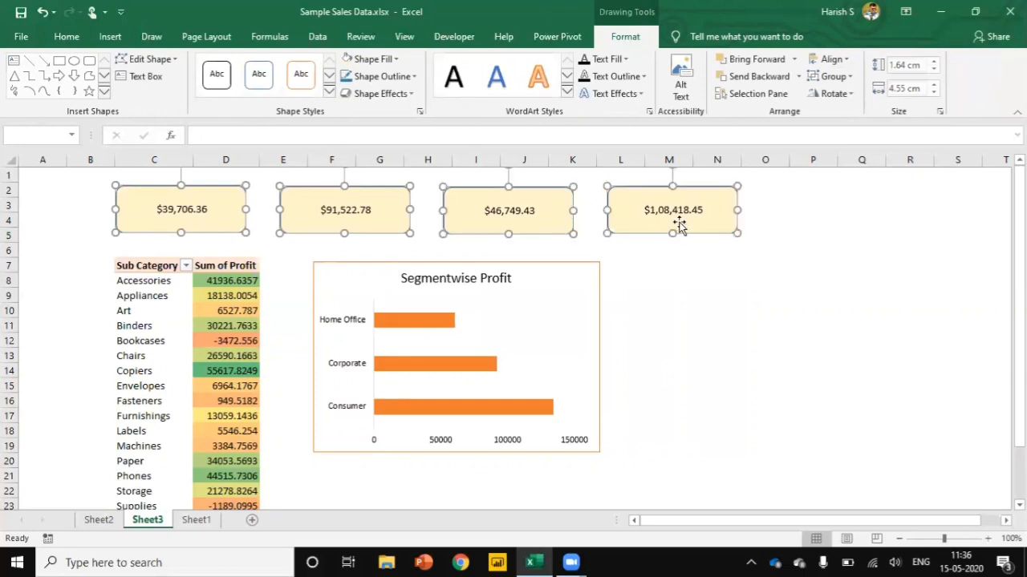
click(68, 37)
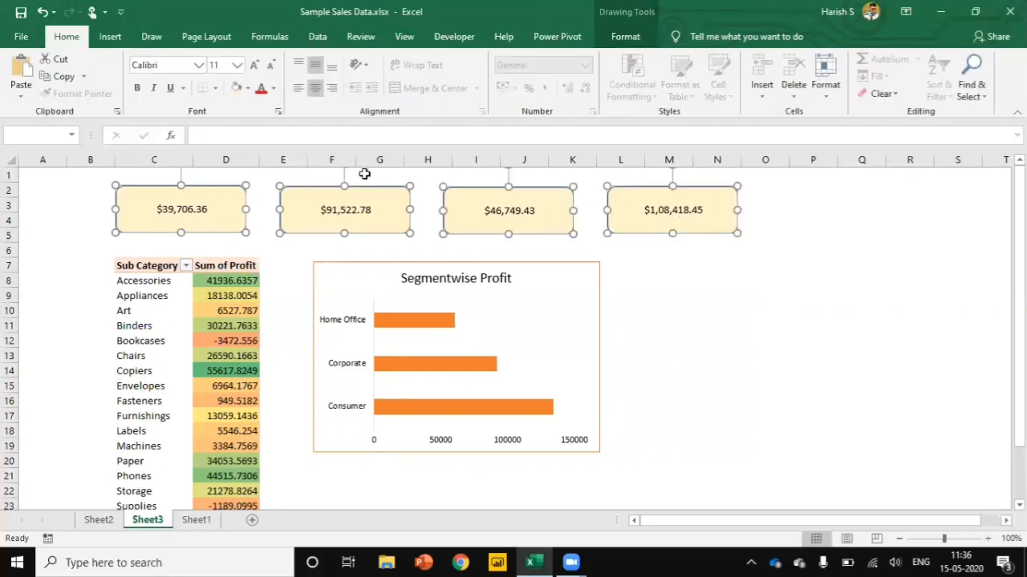
click(256, 65)
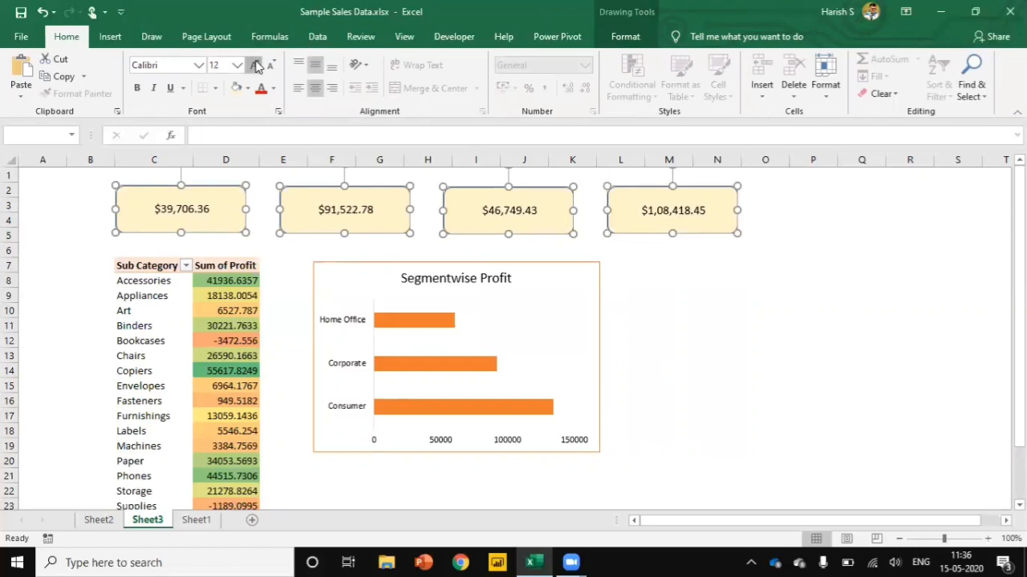
click(255, 65)
click(255, 65)
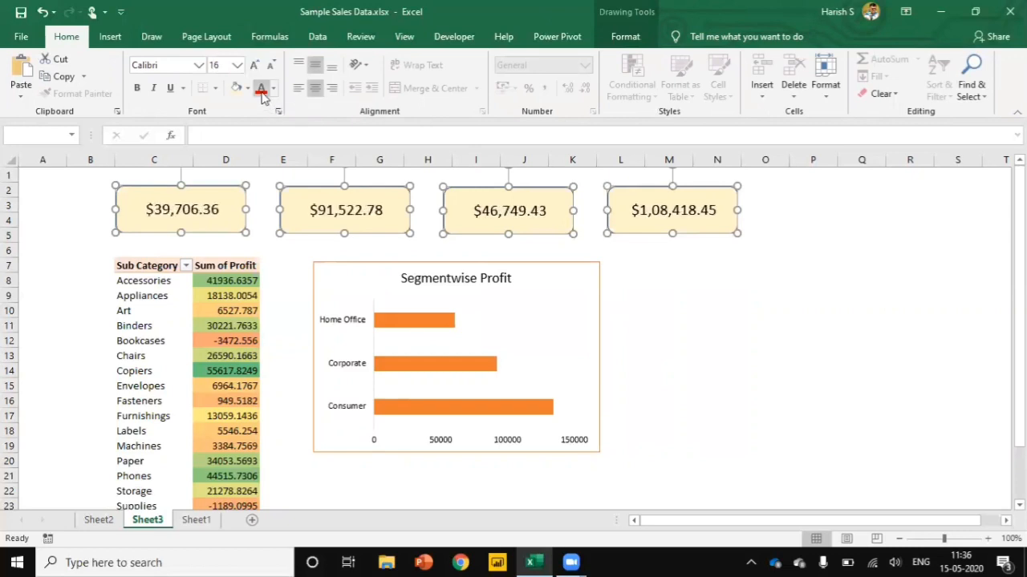
click(261, 89)
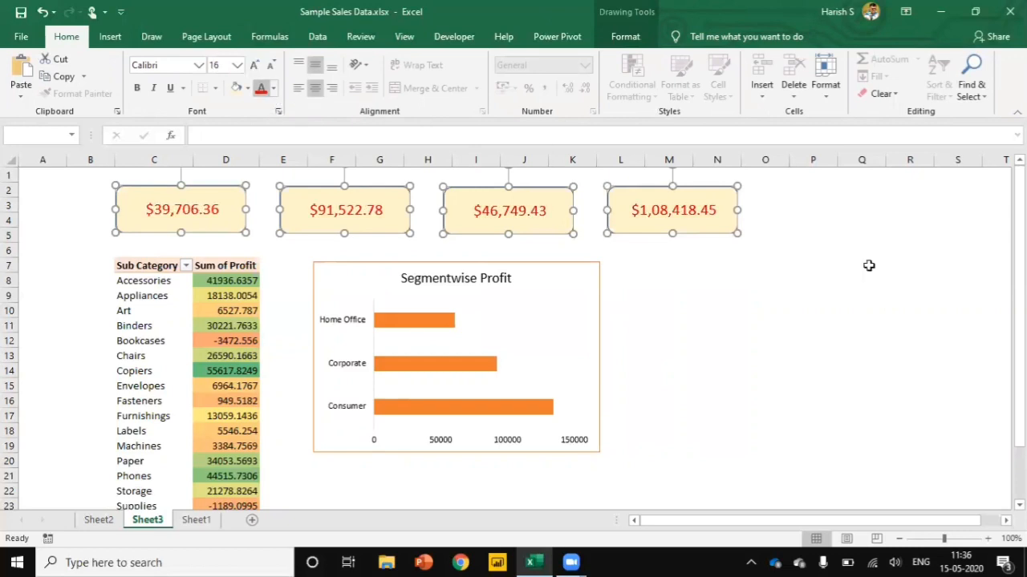
click(794, 250)
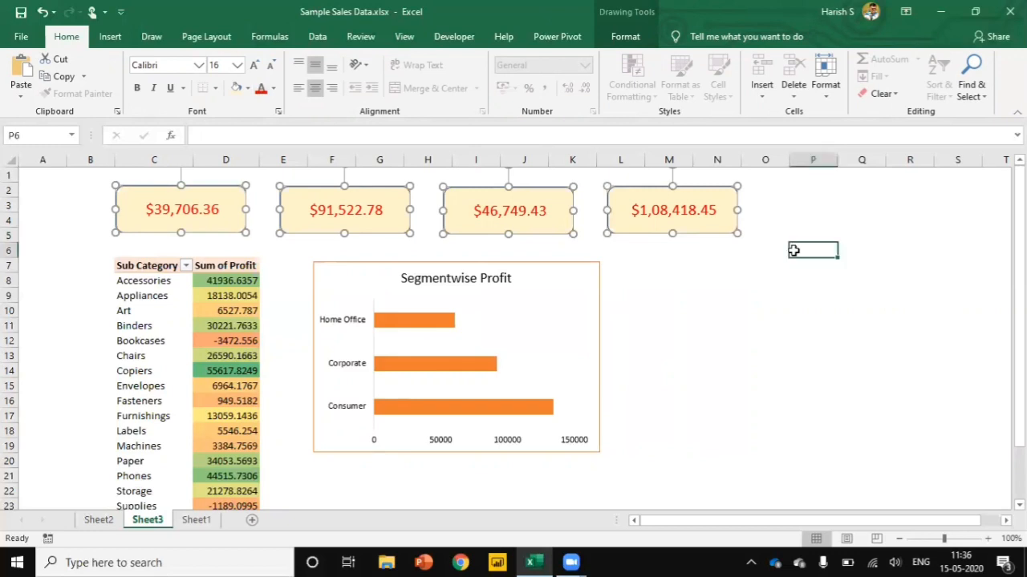
- Widen the Segmentwise Profit chart so that its edge reaches column N, nearly level with the fourth rectangle's outer edge
click(539, 264)
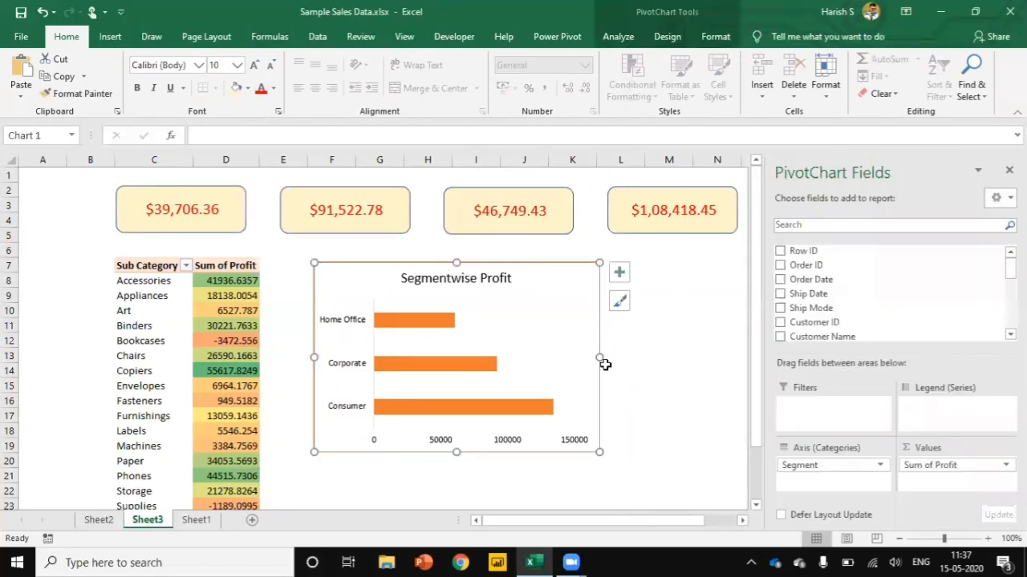
drag(599, 358, 730, 345)
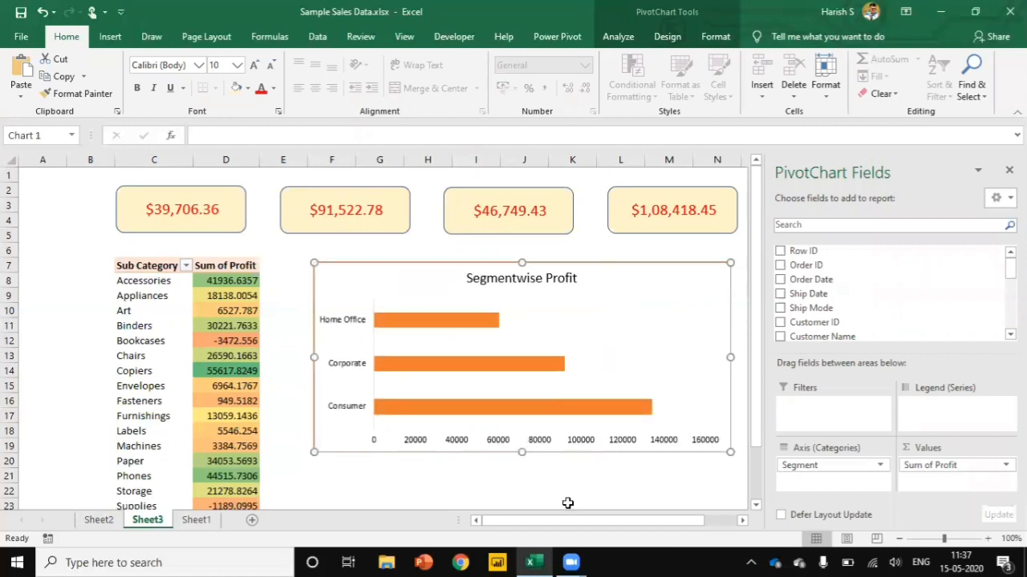
- Insert an Order Date timeline for the Segmentwise Profit chart
key(Escape)
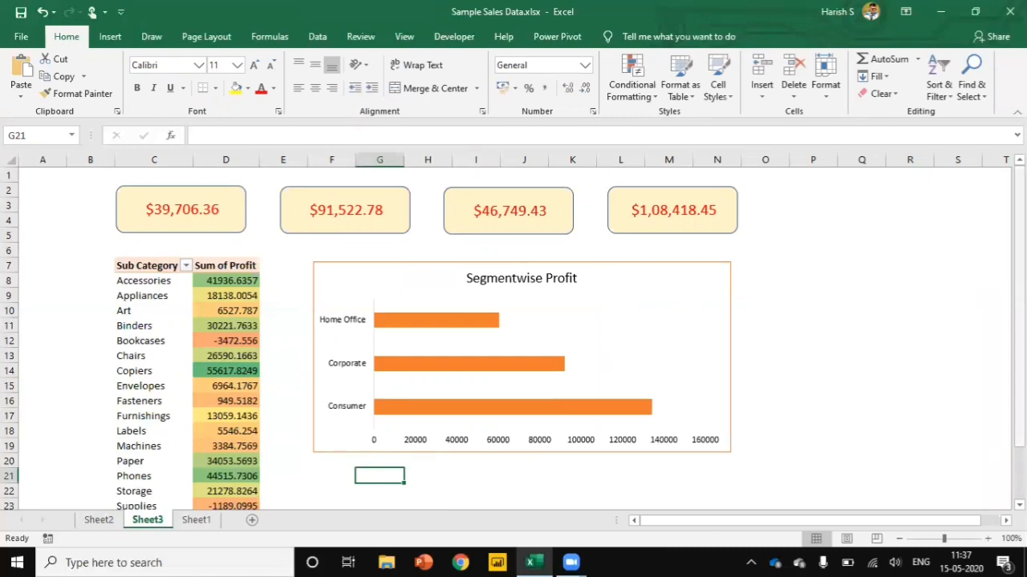
drag(1019, 282, 1018, 307)
click(690, 218)
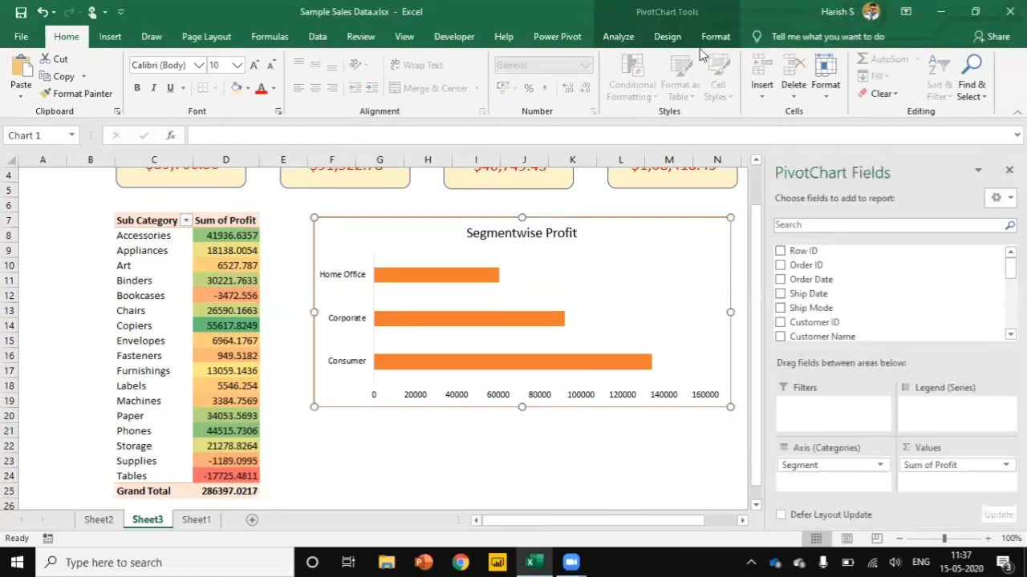
click(619, 37)
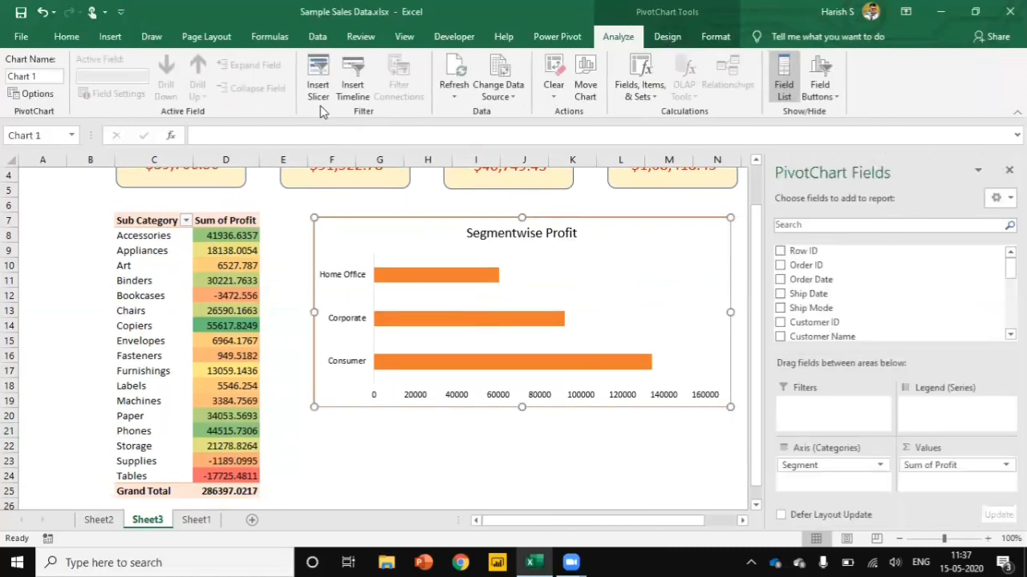
click(353, 72)
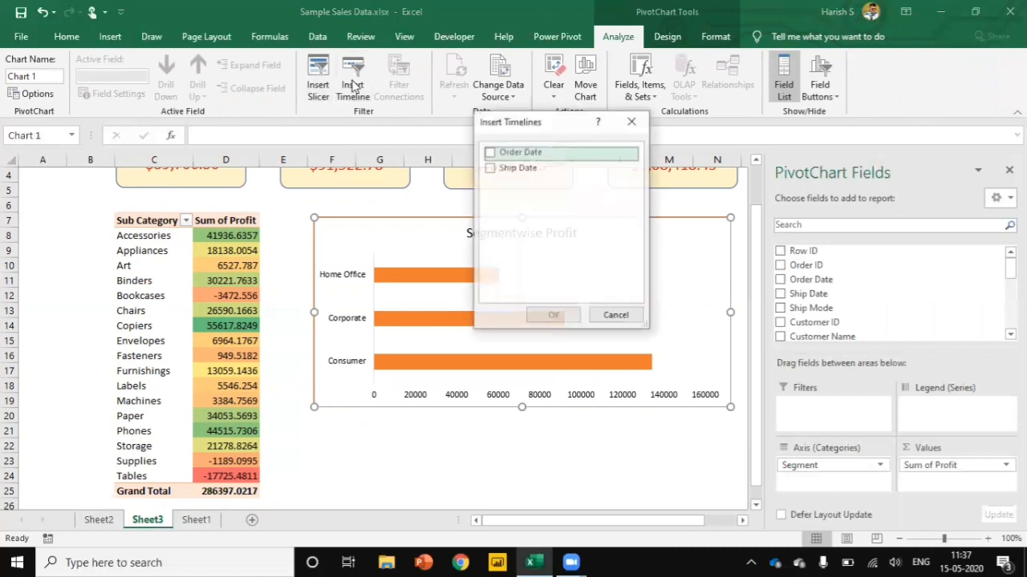
click(490, 154)
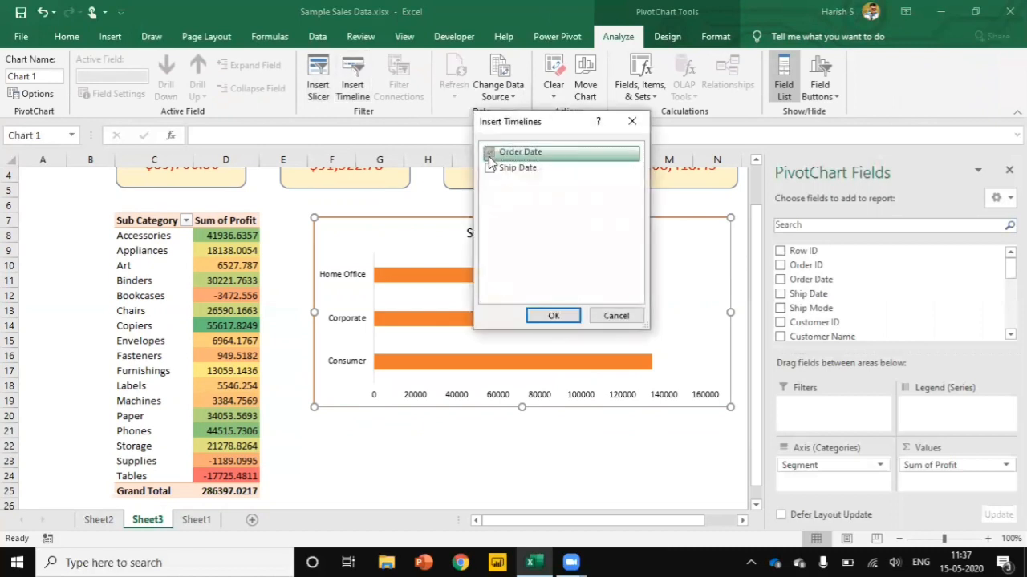
click(554, 316)
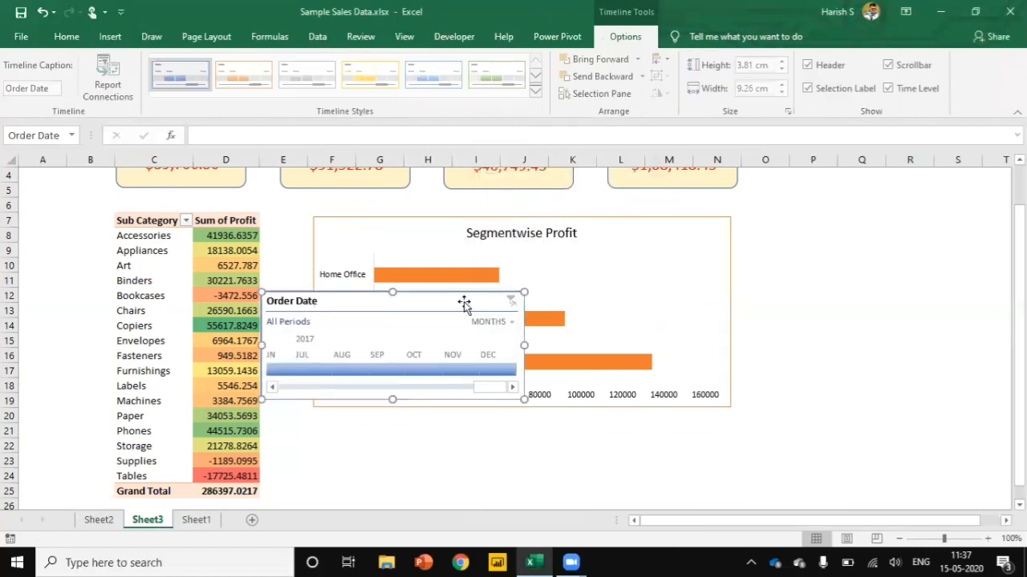
- Place the Order Date timeline directly below the Segmentwise Profit chart and resize it to about 14.71 cm wide and 3.2 cm high
drag(465, 302, 515, 427)
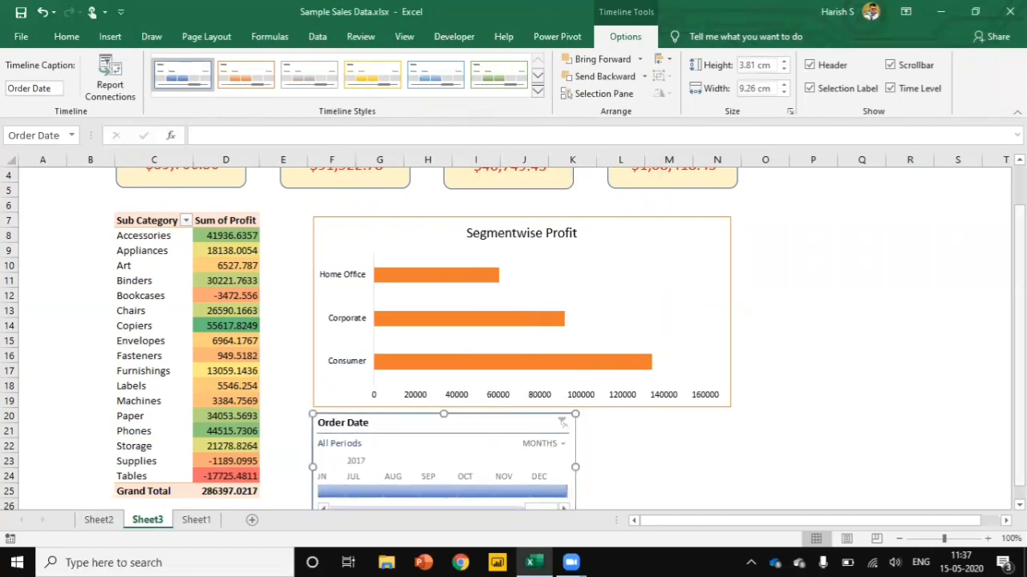
drag(1018, 440, 1018, 446)
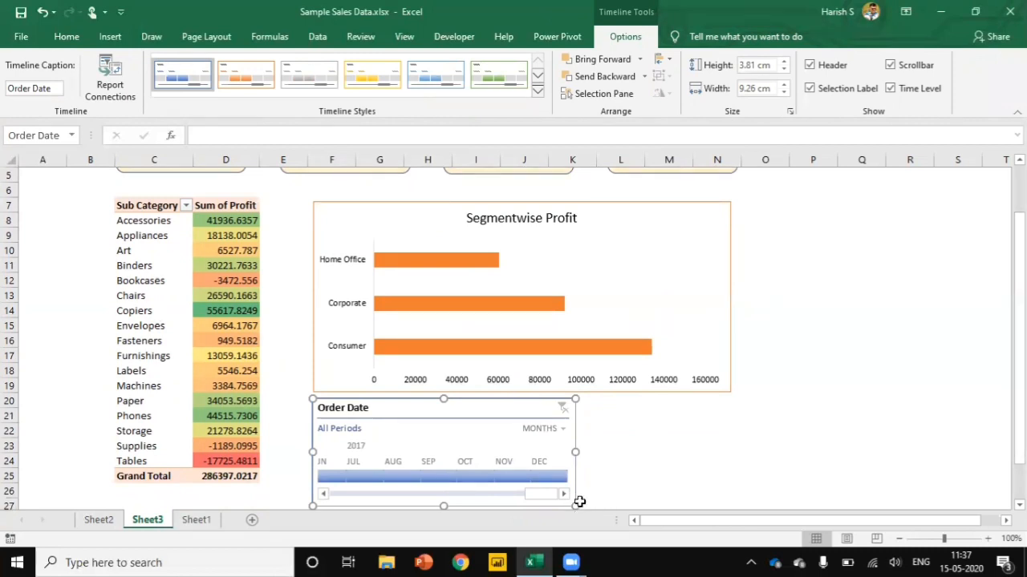
drag(627, 489, 729, 458)
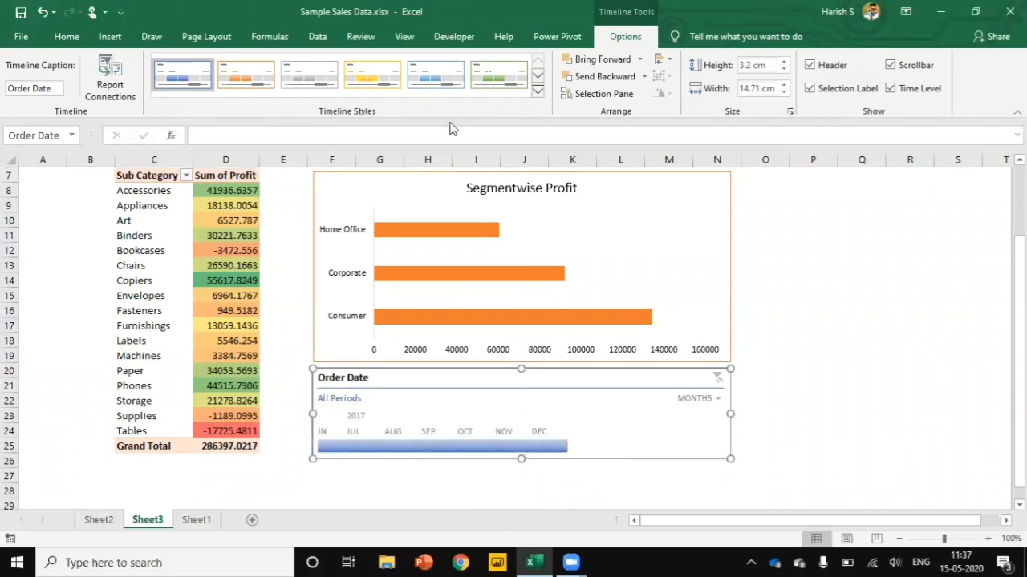
- Apply the light green timeline style to the Order Date timeline
click(498, 74)
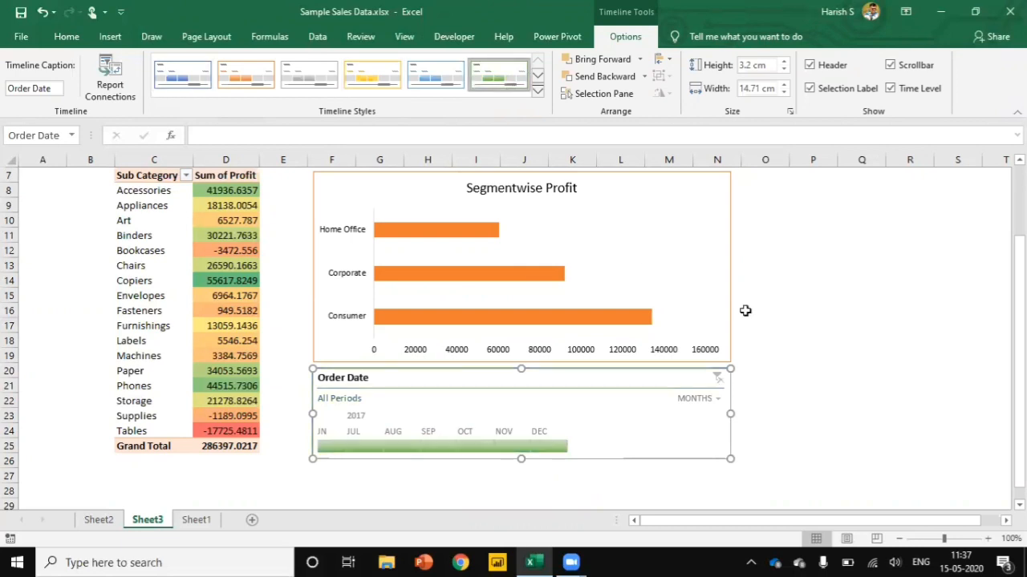
click(813, 367)
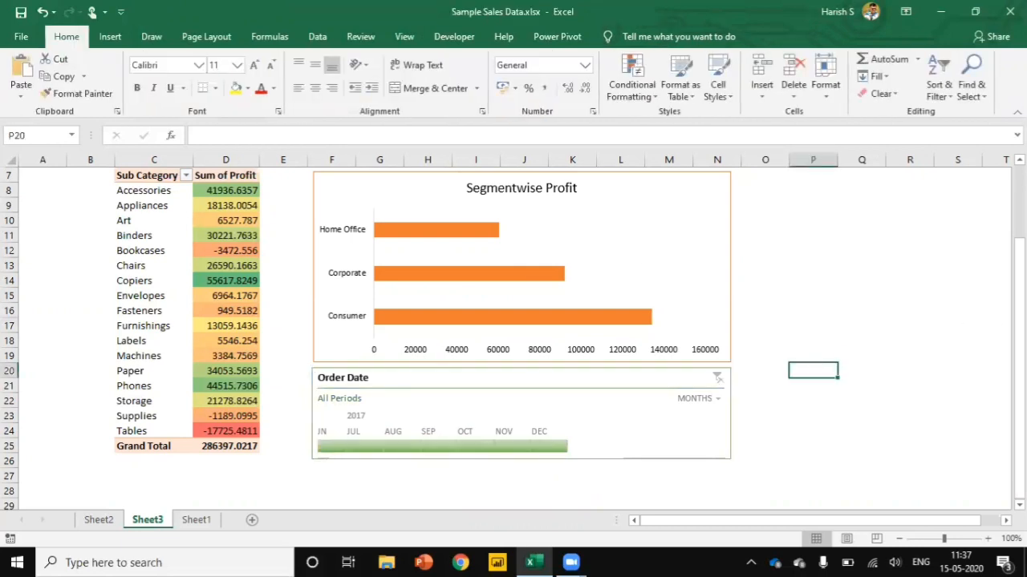
drag(1018, 329, 1019, 257)
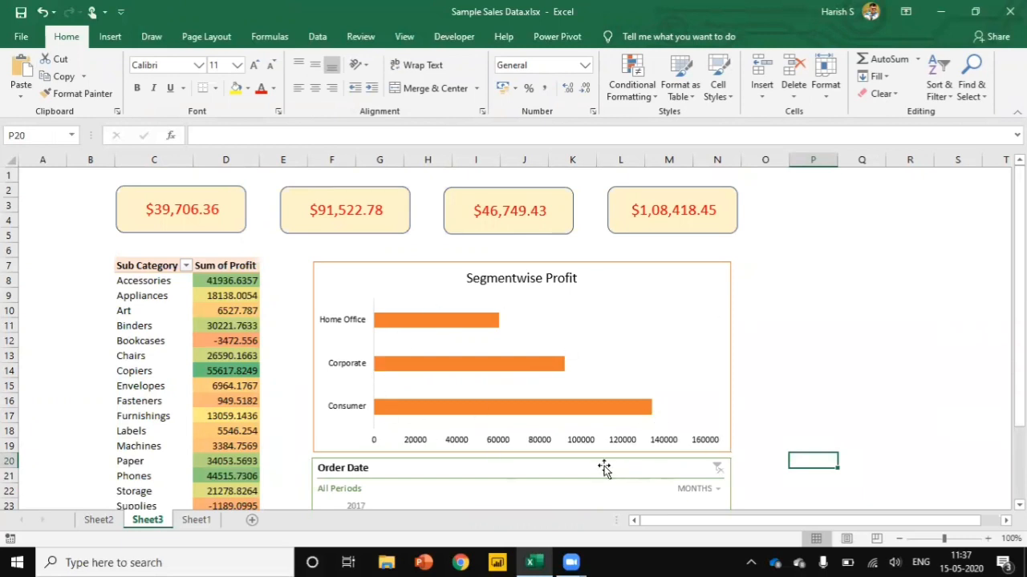
drag(1018, 292, 1019, 342)
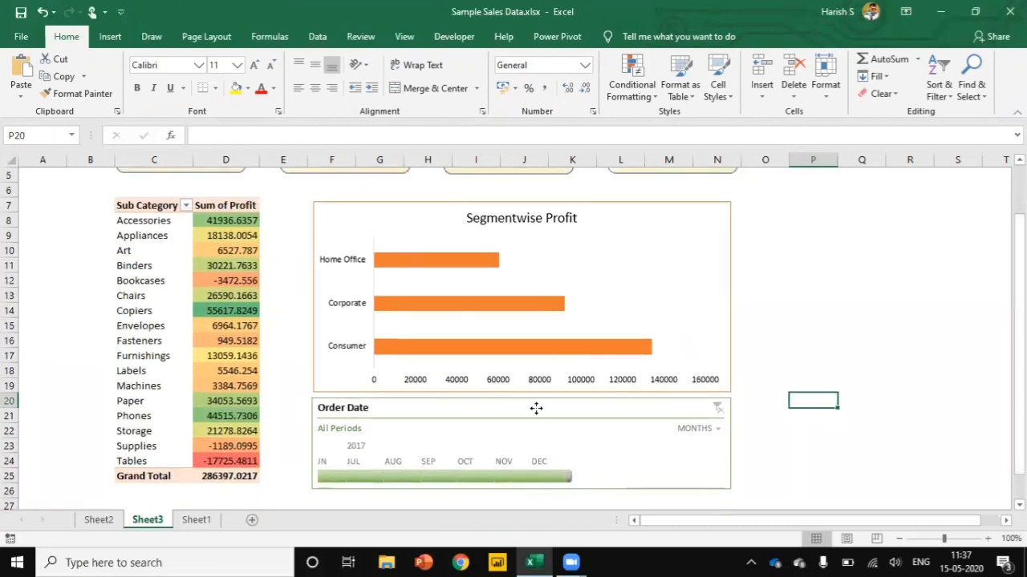
- Connect the Order Date timeline to PivotTable3 on Sheet2 and PivotTable1 on Sheet3 as well
click(535, 410)
click(625, 36)
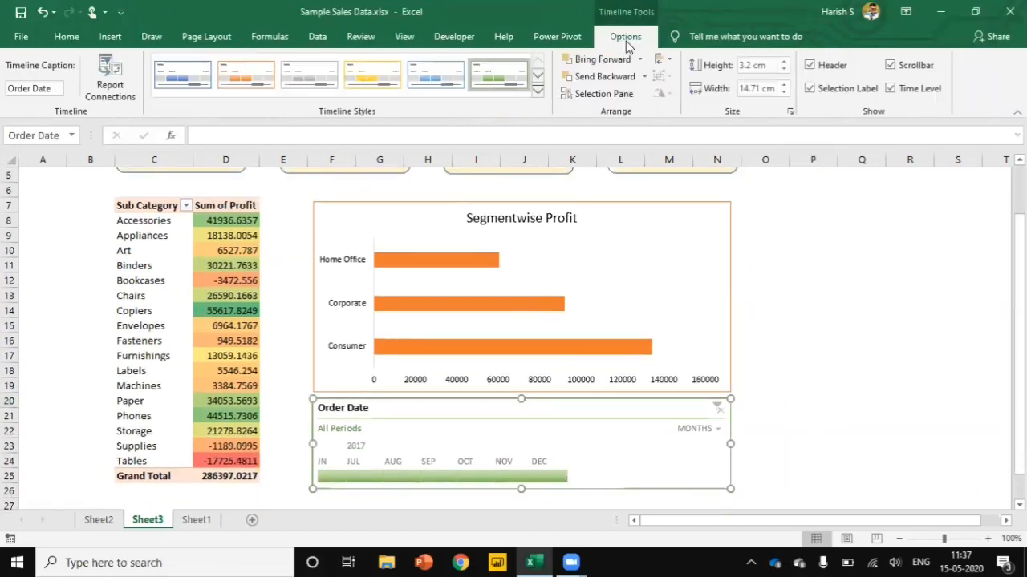
click(110, 77)
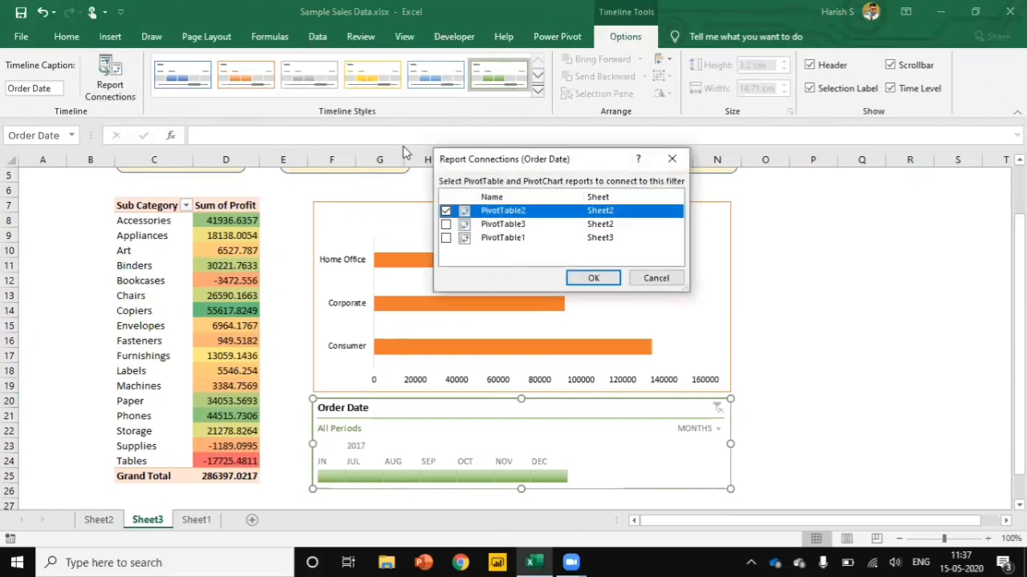
click(446, 225)
click(446, 238)
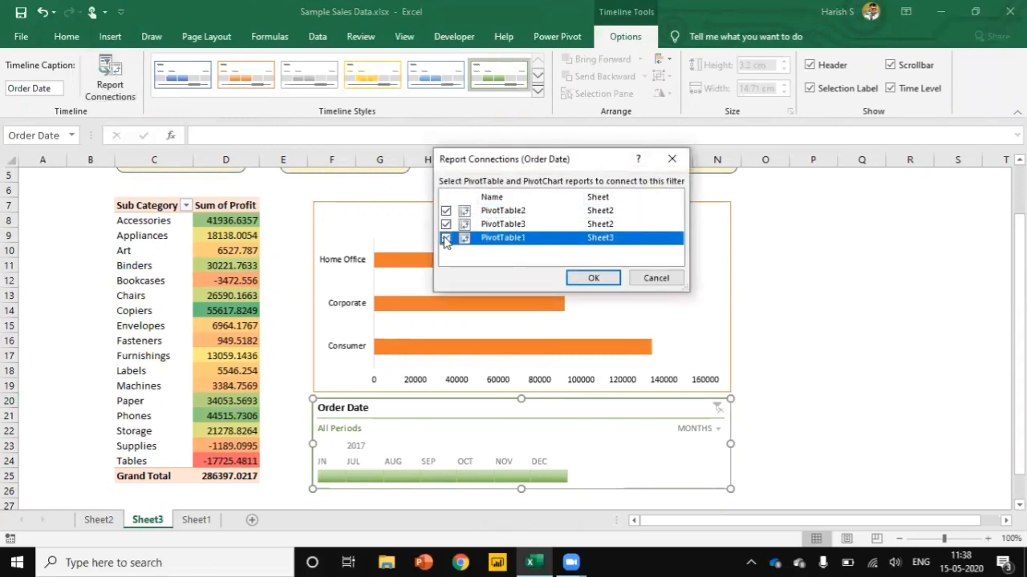
click(579, 277)
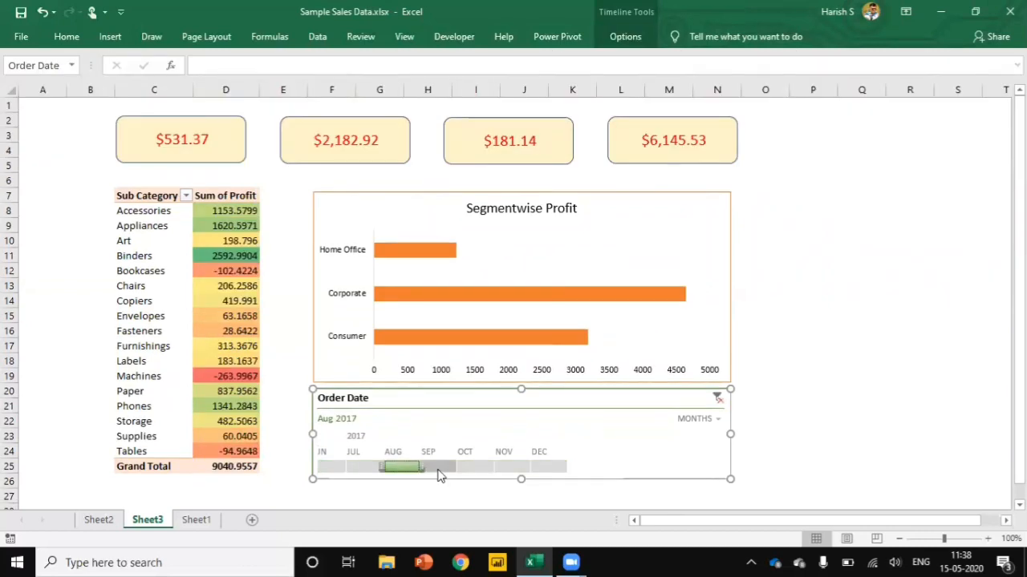
- Test the timeline by filtering the dashboard to Sep 2017 and Jul 2017, and clear the date filter
click(438, 469)
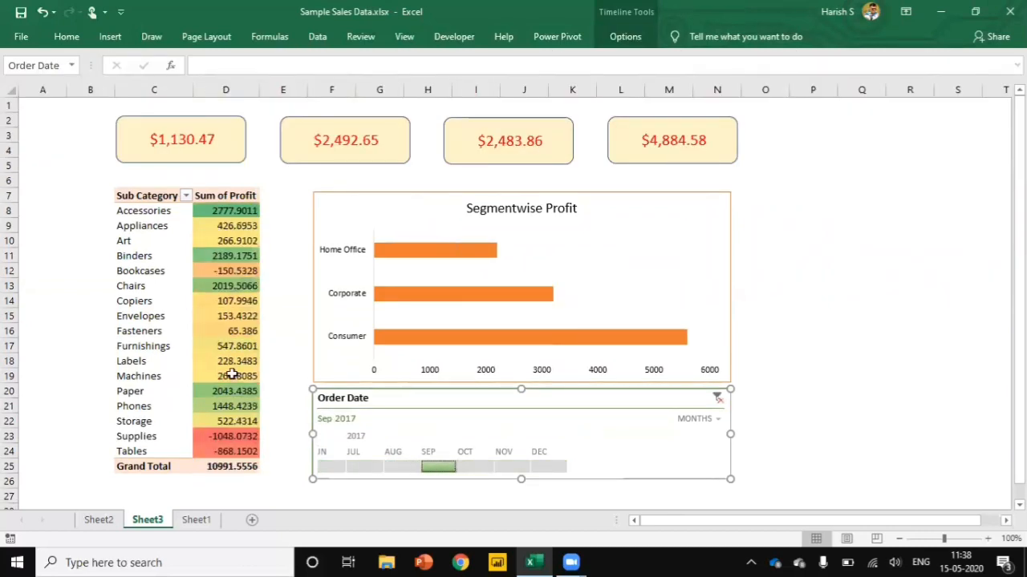
click(365, 470)
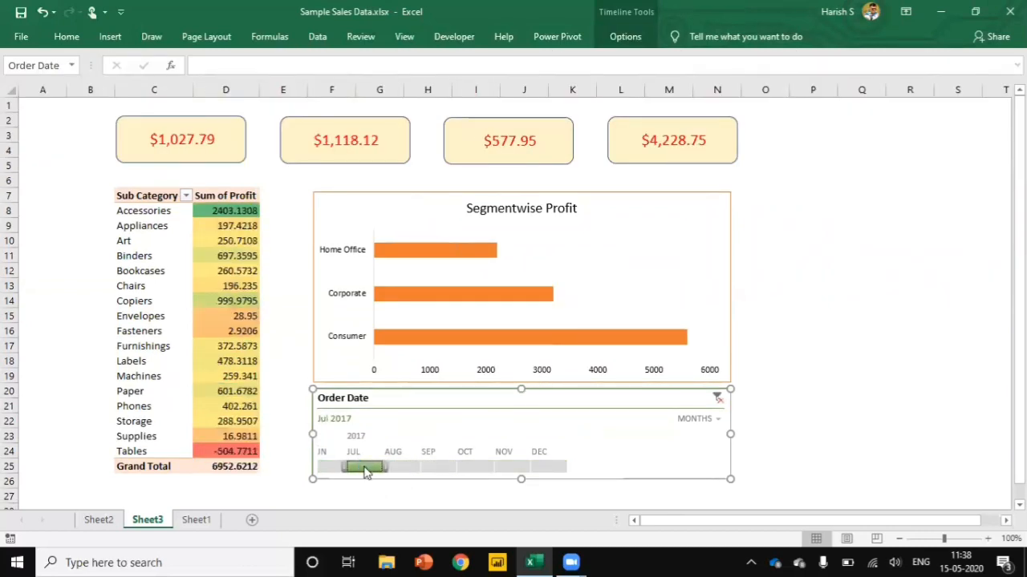
click(717, 399)
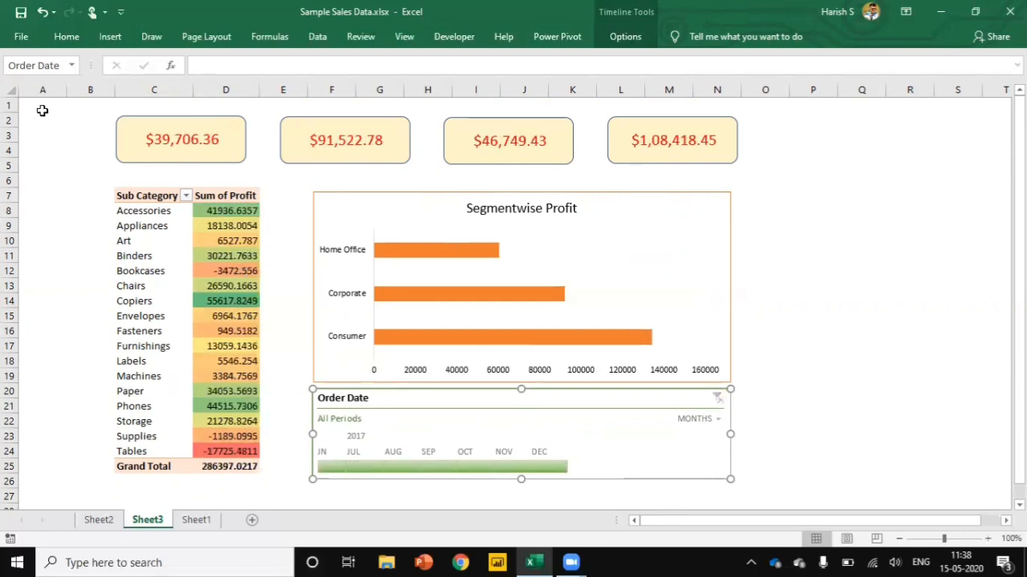
- Insert two blank rows at the top of the sheet above the profit rectangles
click(10, 103)
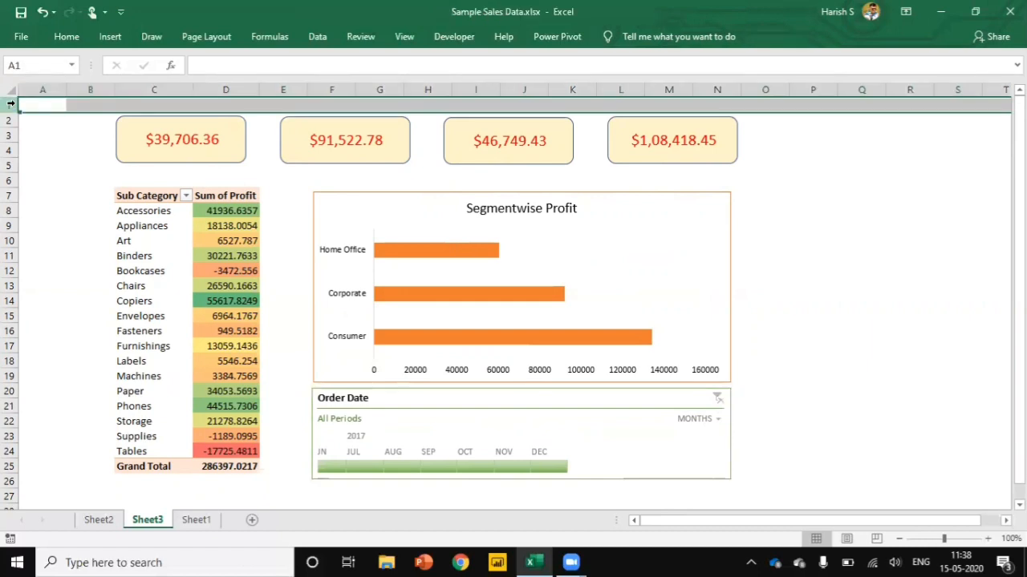
key(ctrl+shift+plus)
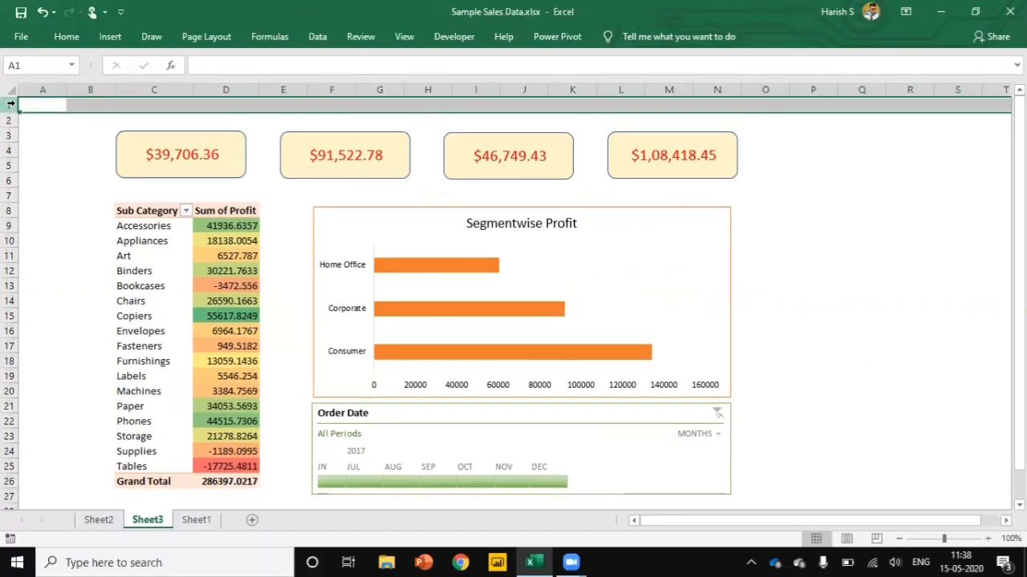
click(813, 195)
- Add a text box reading "Central" just above the first profit rectangle
click(109, 36)
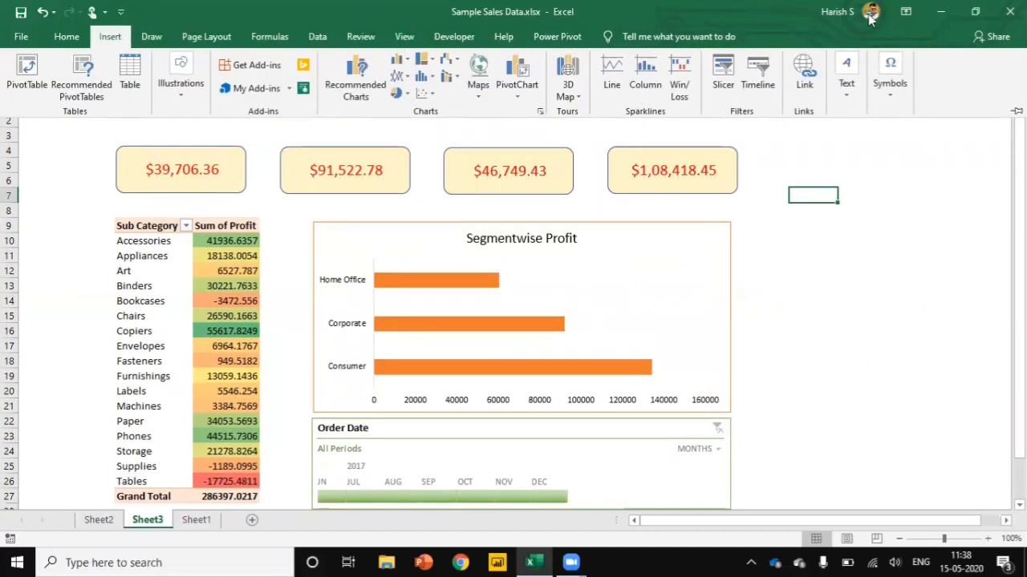
click(846, 97)
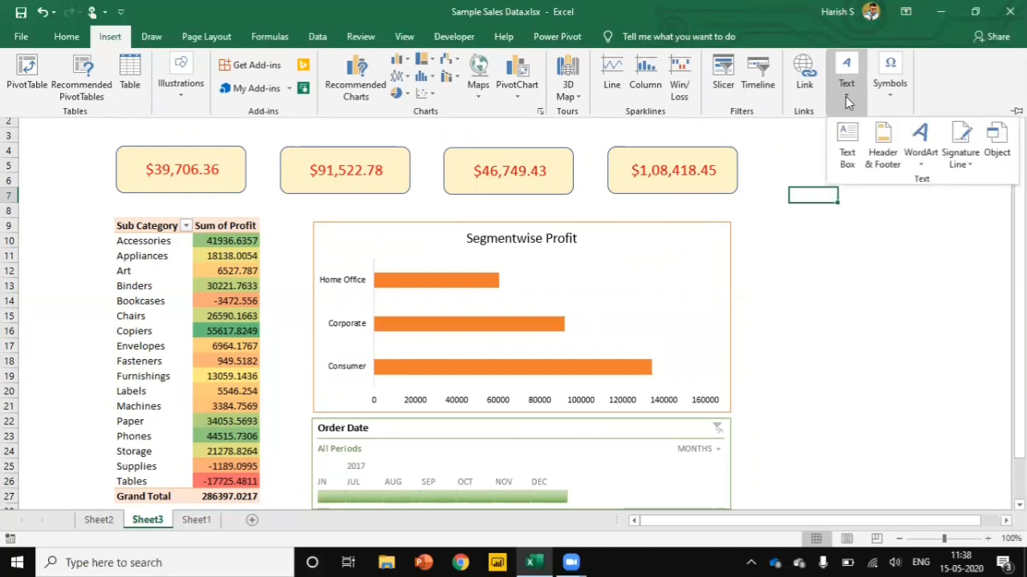
click(846, 140)
drag(149, 119, 244, 142)
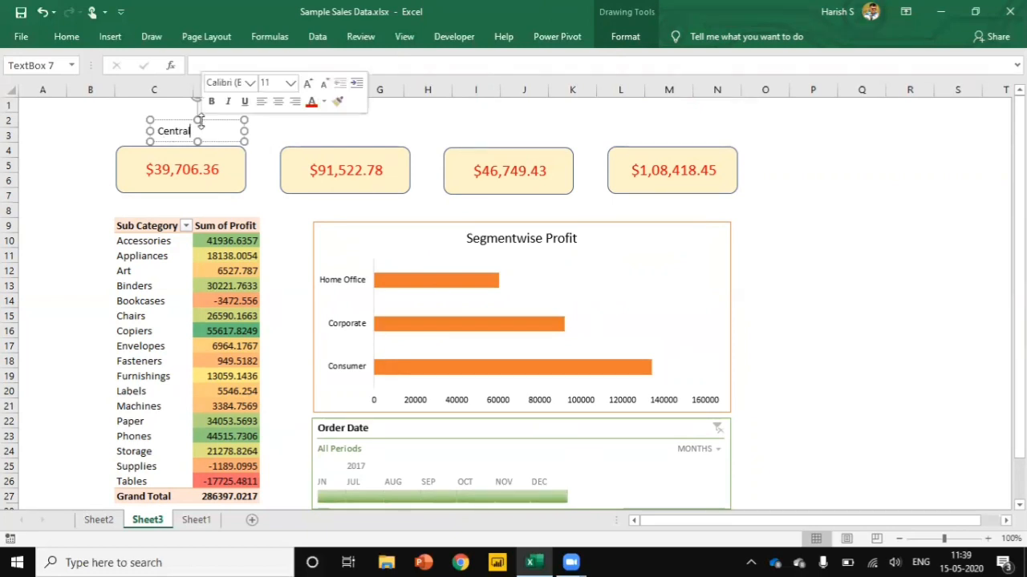
- Enlarge the Central label's text to font size 20 and move the text box up so it clears the first profit rectangle
key(ctrl+a)
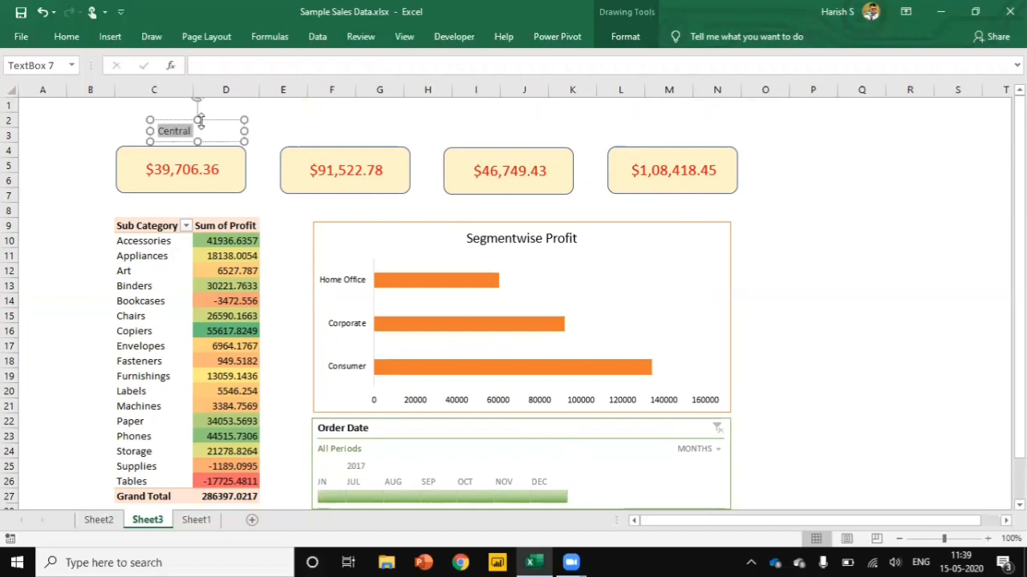
click(69, 37)
click(254, 65)
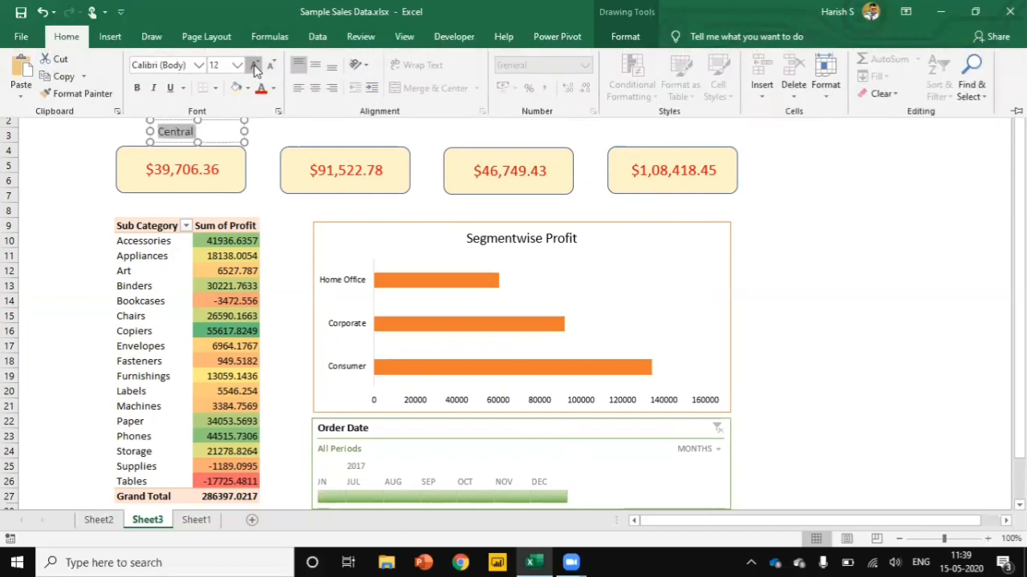
click(254, 65)
click(253, 65)
click(253, 66)
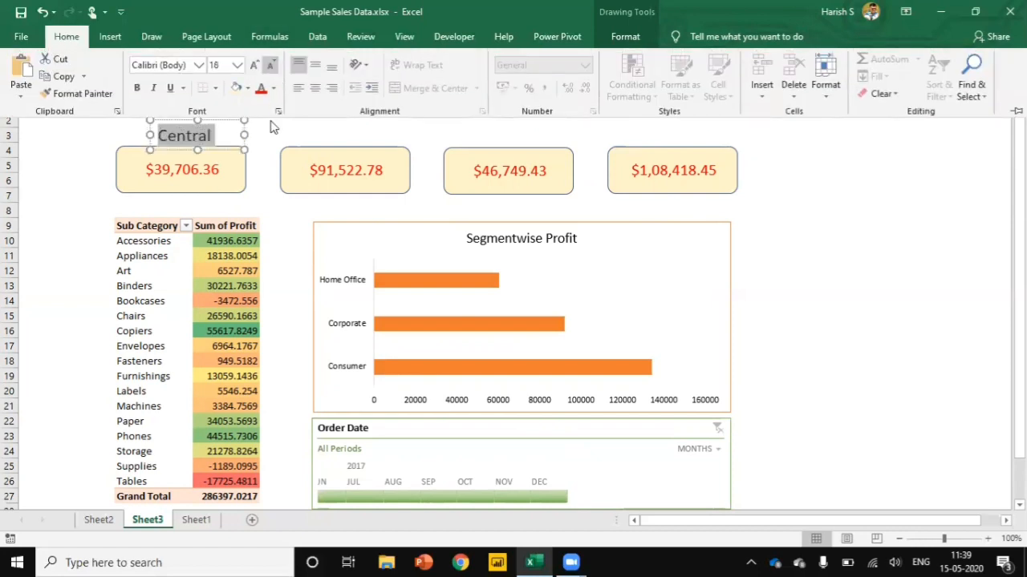
click(254, 65)
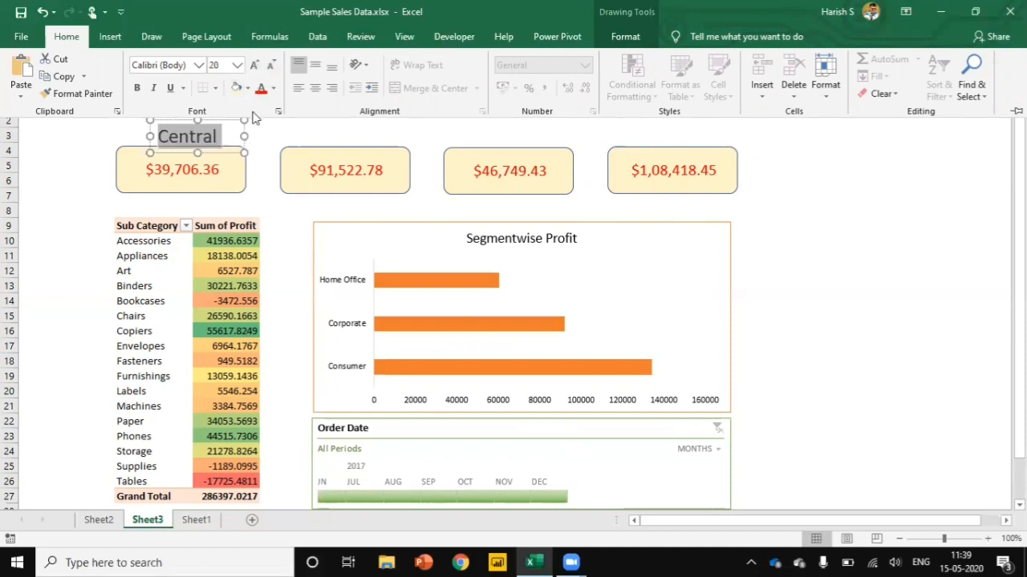
click(243, 135)
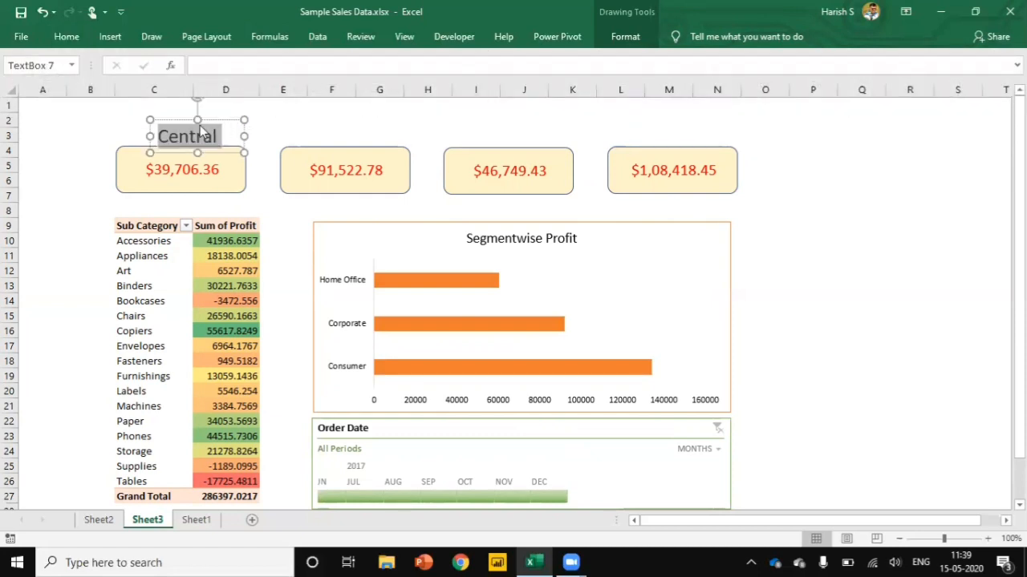
mouse_move(228, 122)
mouse_down()
mouse_move(199, 113)
mouse_move(212, 111)
mouse_up()
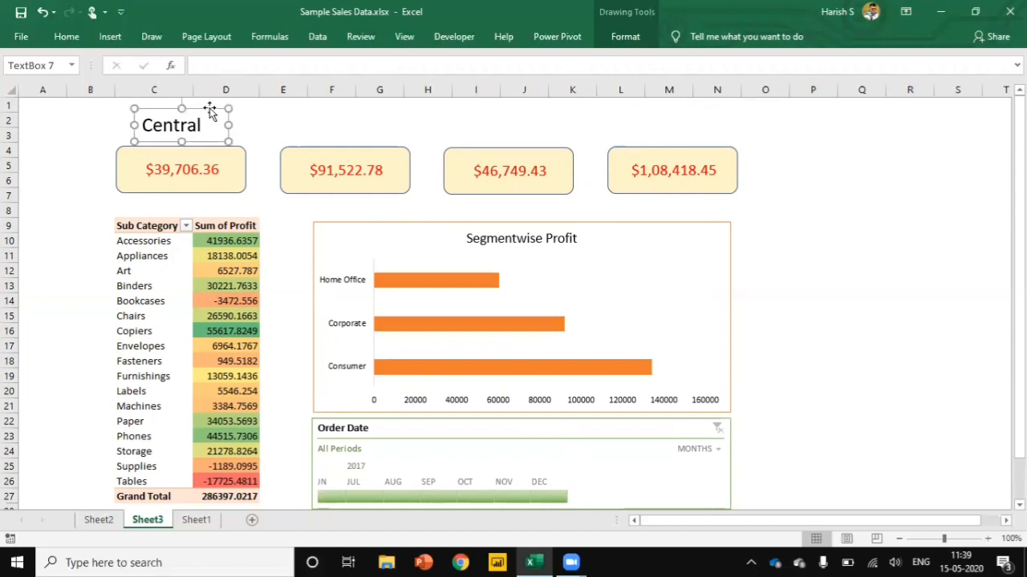
- Paste copies of the Central text box above the second, third and fourth profit rectangles at F2, I2 and M2
click(325, 116)
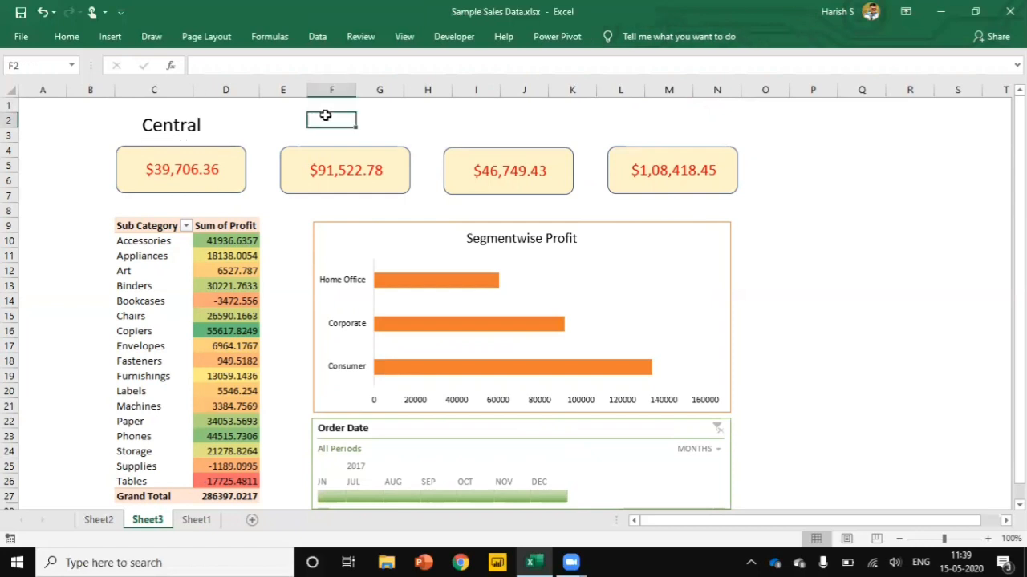
key(ctrl+v)
click(474, 115)
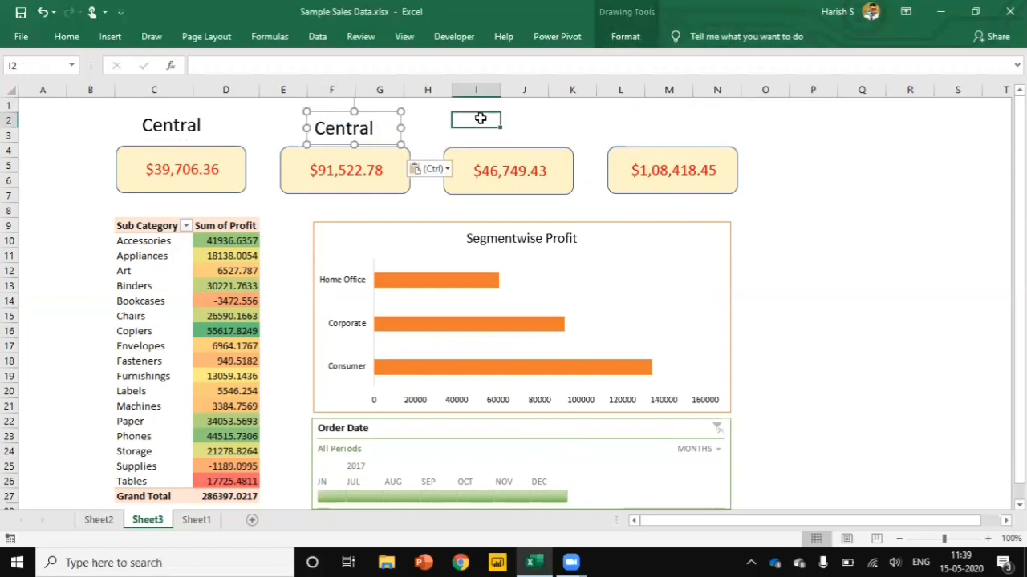
key(ctrl+v)
click(665, 119)
key(ctrl+v)
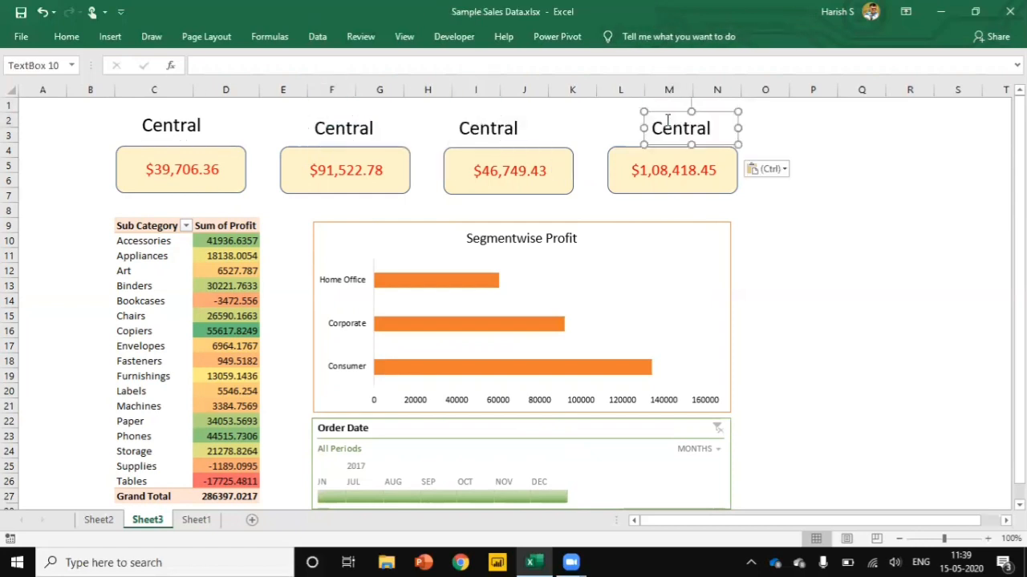
- Change the second, third and fourth "Central" labels to "East", "South" and "West" respectively
click(355, 128)
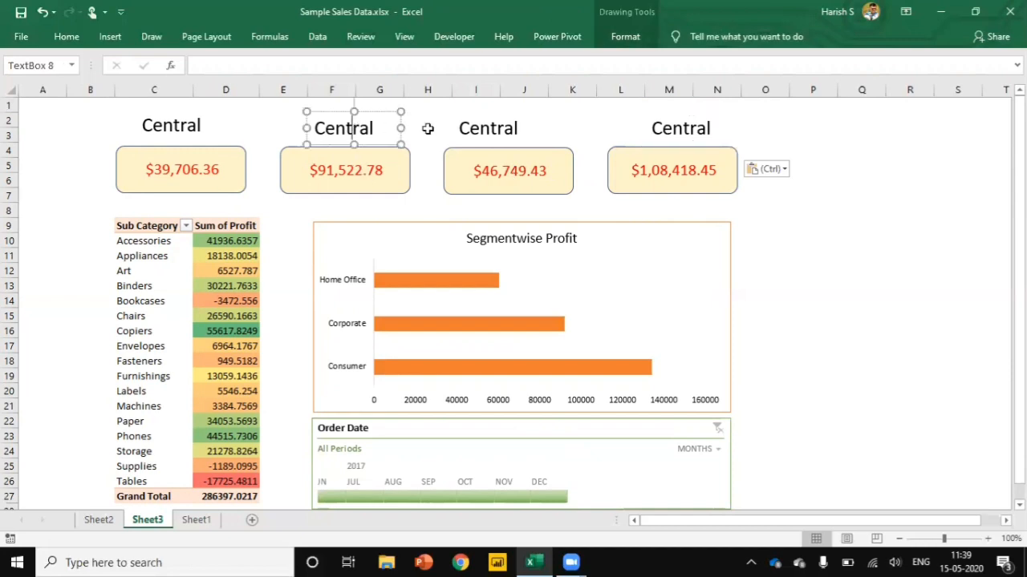
key(F2)
text(East)
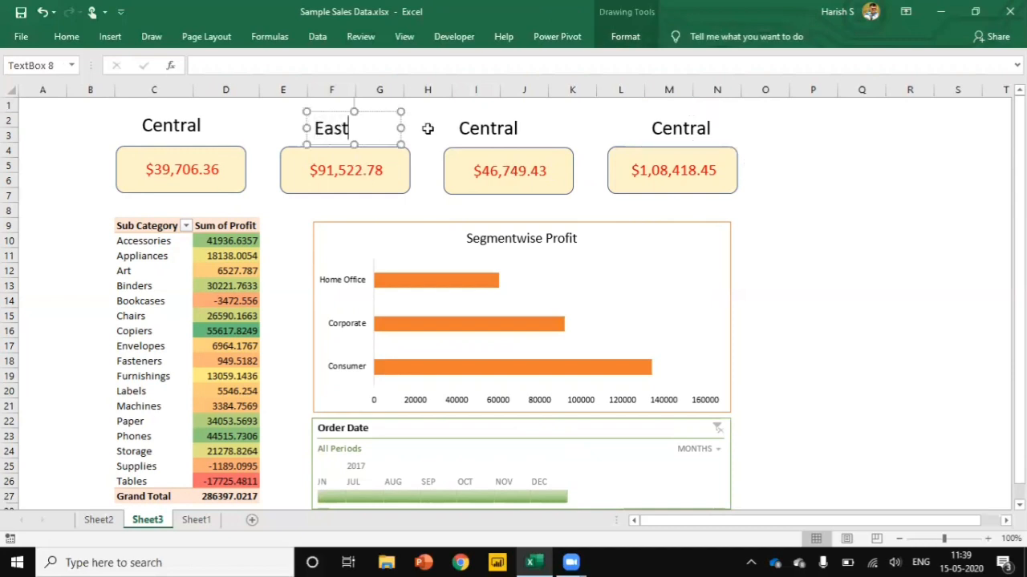
click(493, 131)
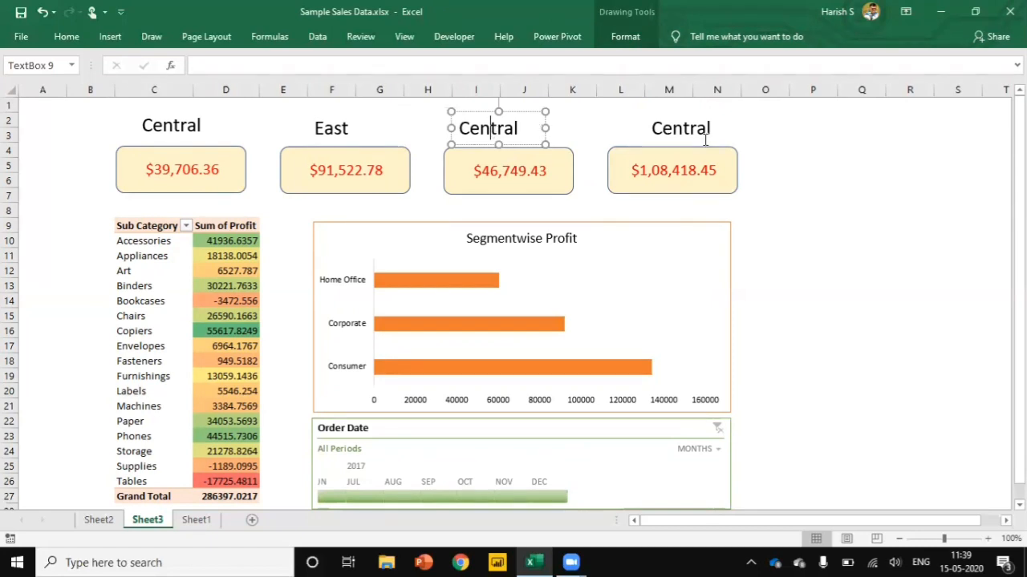
key(ctrl+a)
text(So)
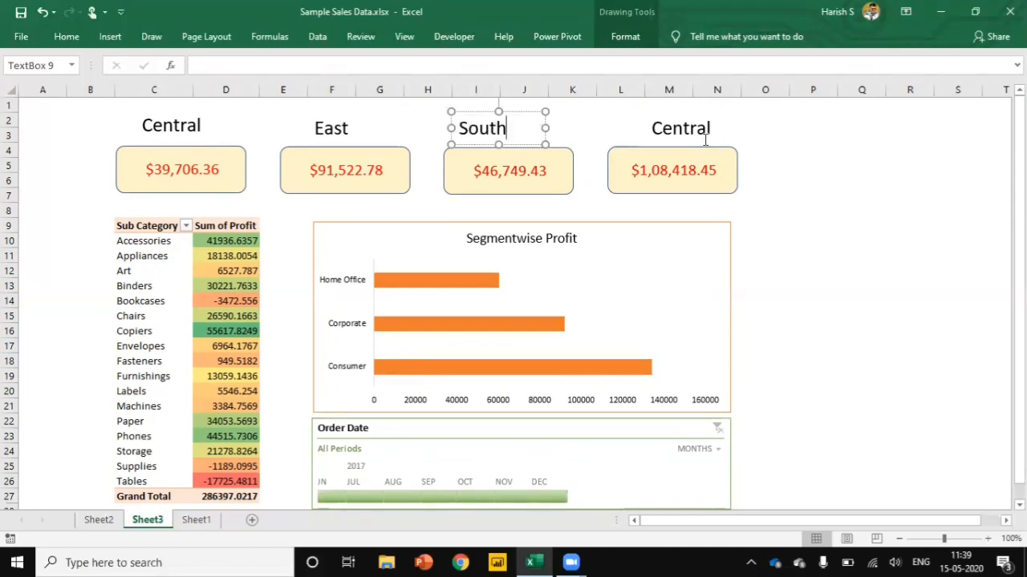
click(672, 131)
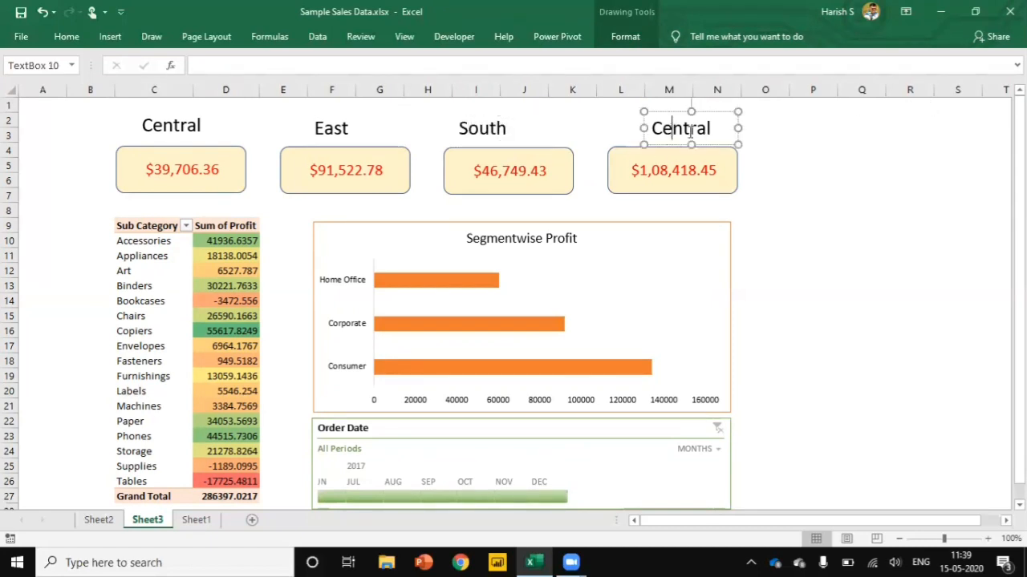
key(ctrl+a)
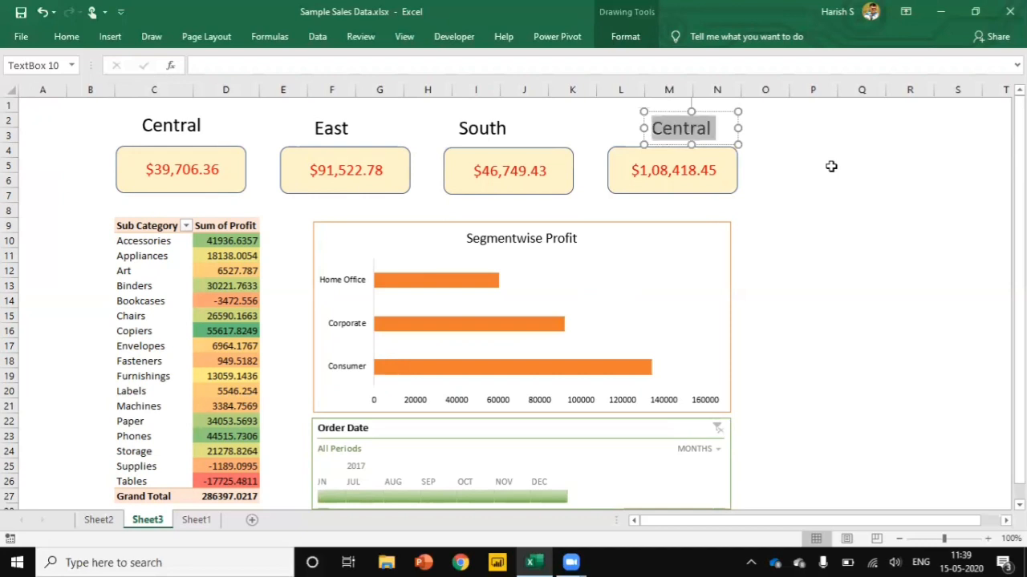
text(West)
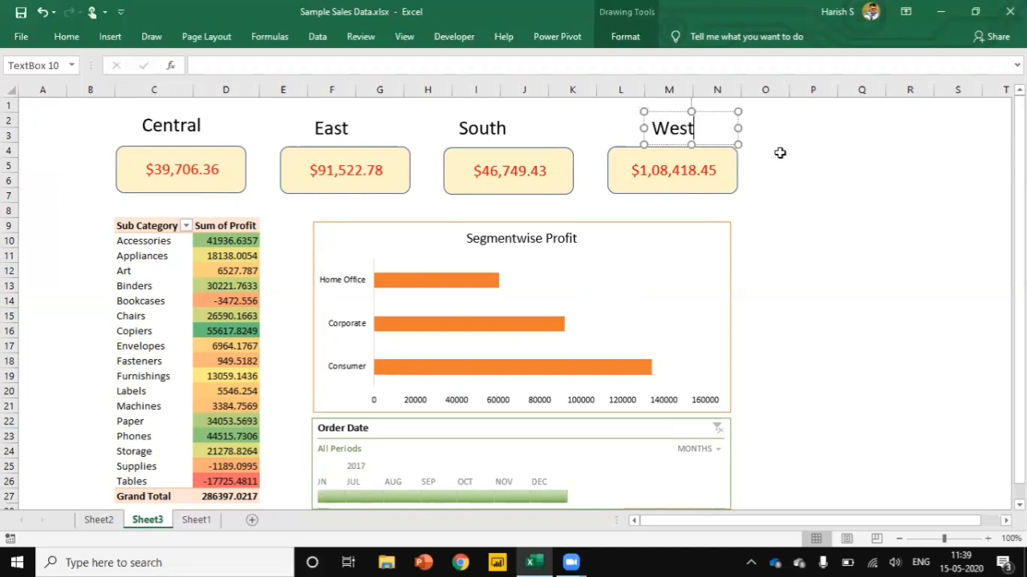
click(779, 152)
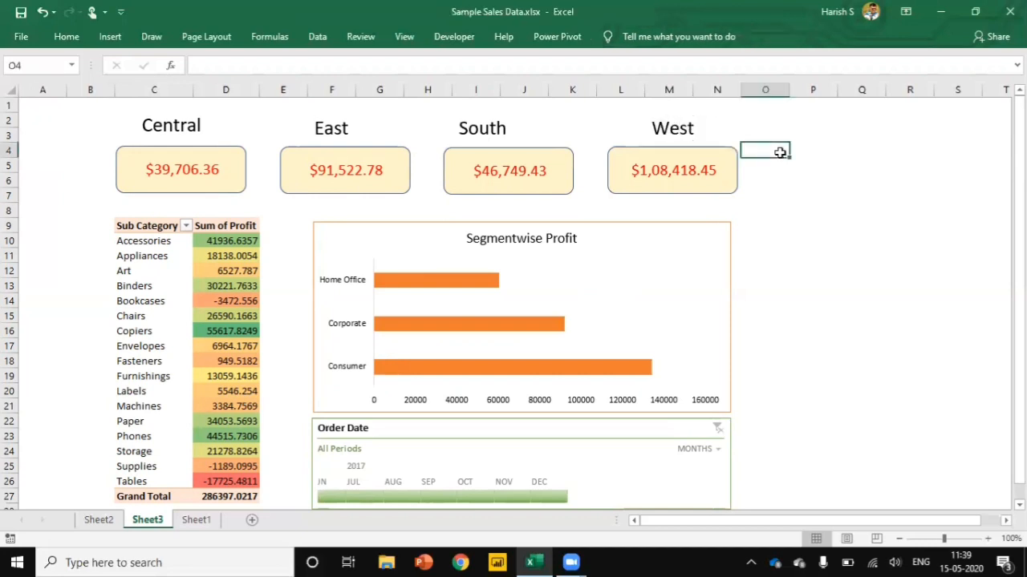
- Reposition the East, South and West labels to centre them over their profit rectangles and roughly level with Central
click(337, 127)
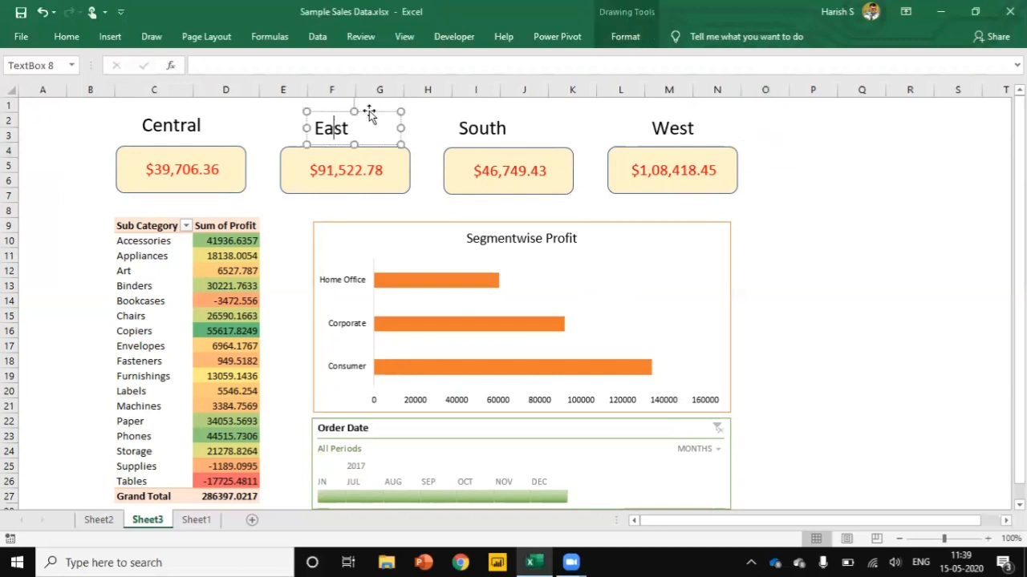
click(369, 103)
click(343, 133)
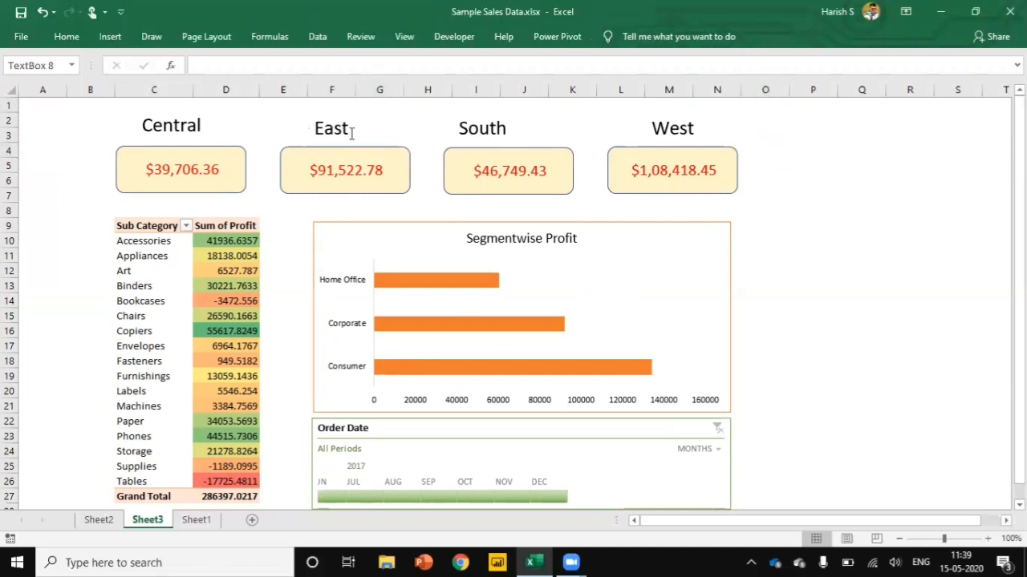
drag(373, 110, 379, 114)
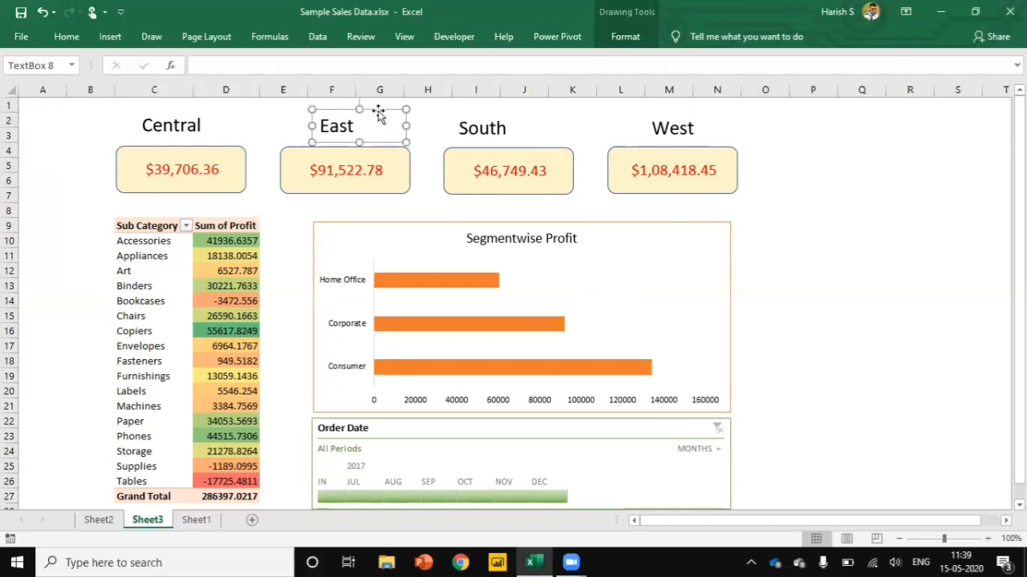
click(483, 129)
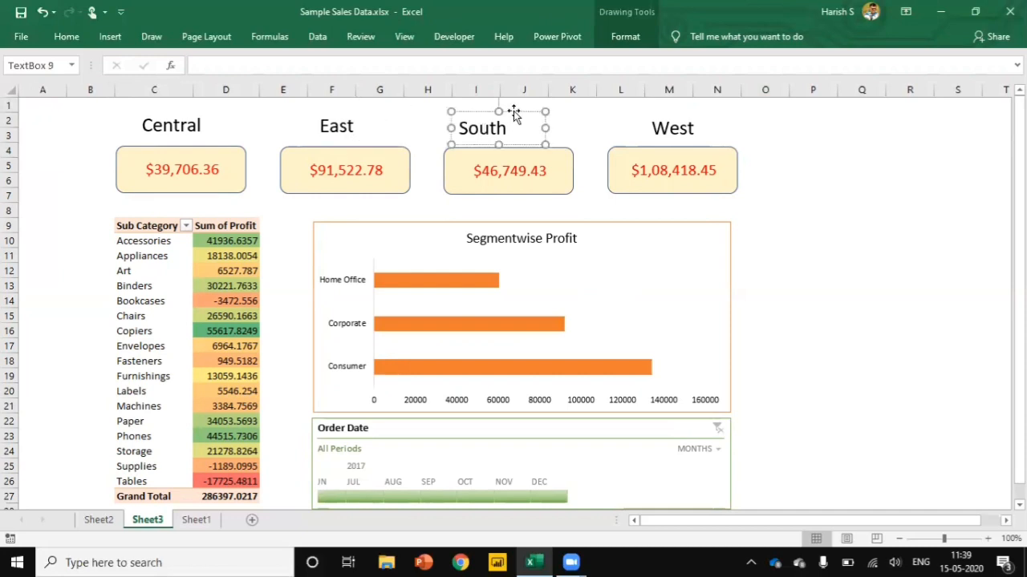
drag(516, 110, 534, 109)
click(671, 127)
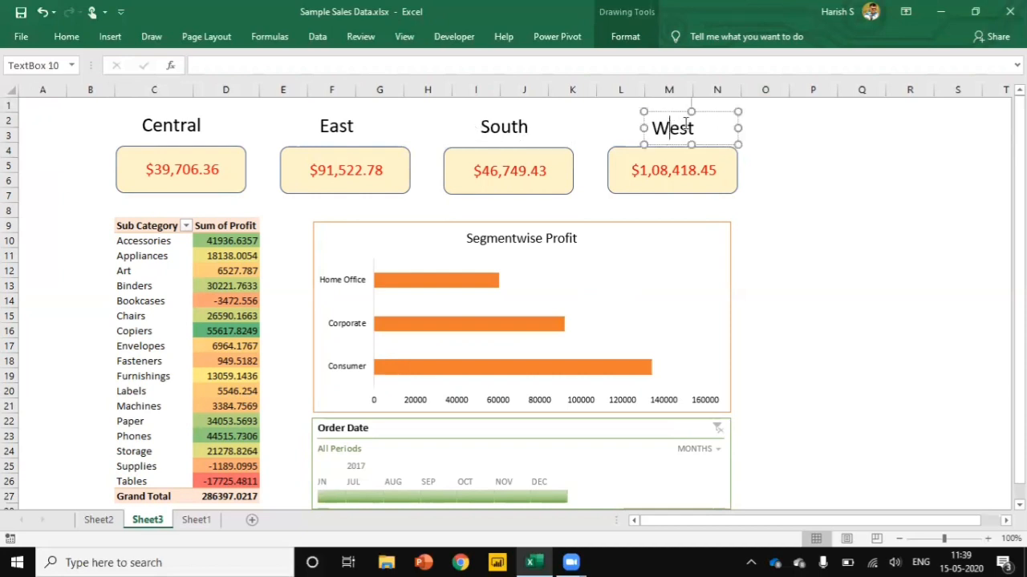
drag(705, 109, 701, 112)
click(799, 143)
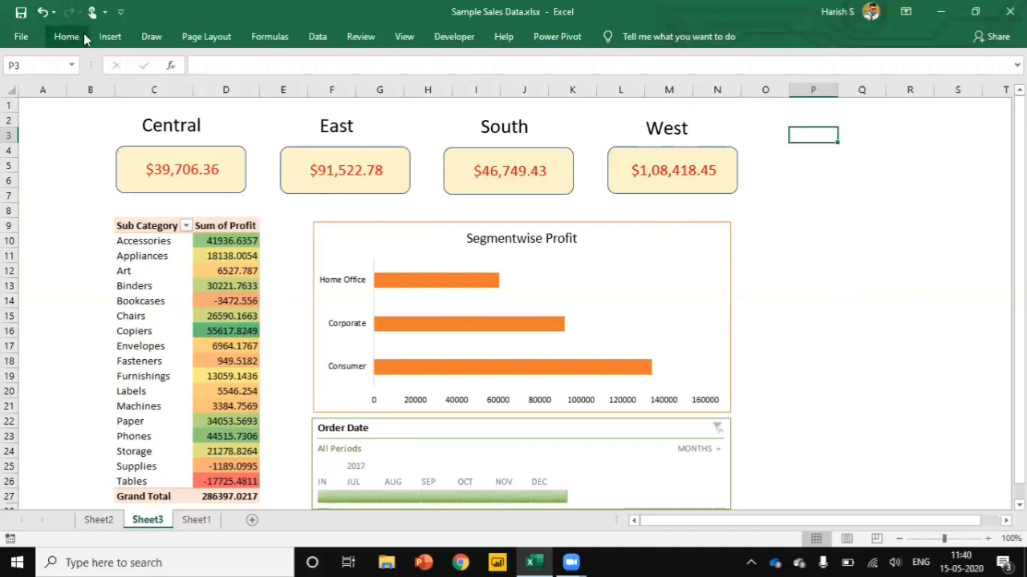
- Draw a rectangle about 15 cm high and 23.68 cm wide covering the whole dashboard from column B to O, down to row 29
click(110, 37)
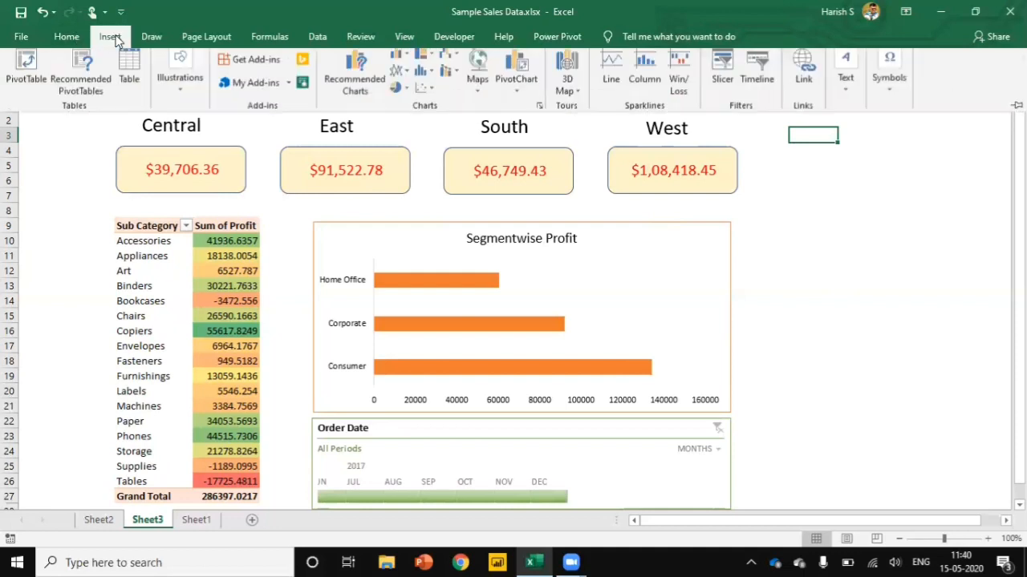
click(184, 98)
click(208, 165)
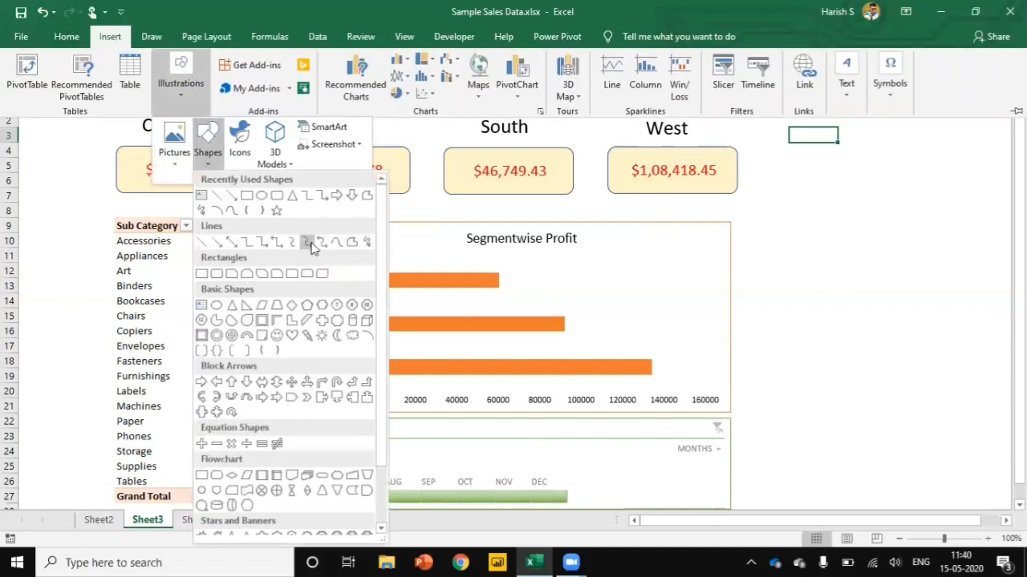
click(245, 198)
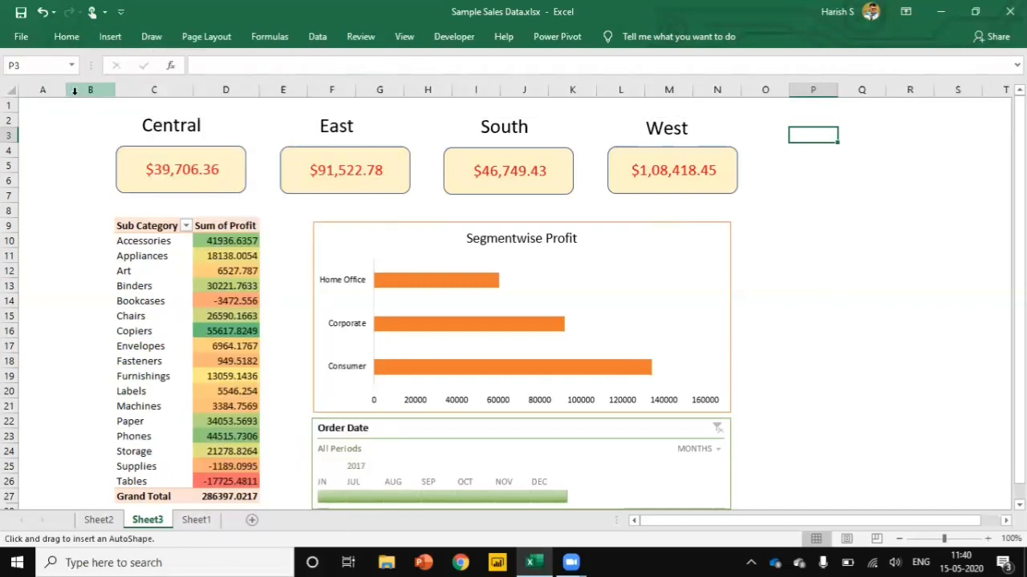
drag(202, 118, 762, 386)
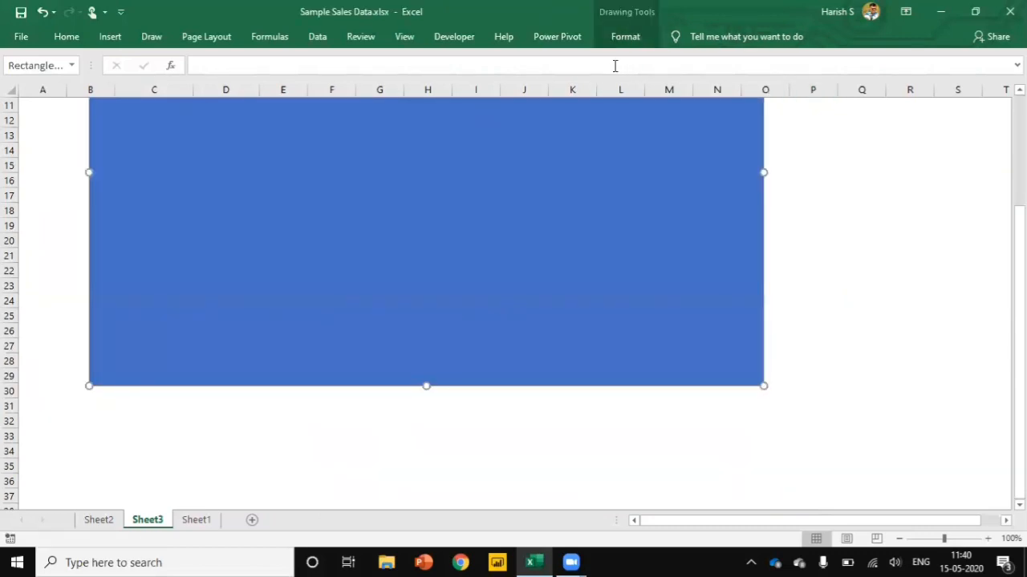
- Give the large dashboard rectangle no fill and an orange theme-colour outline so it acts as a border
click(625, 37)
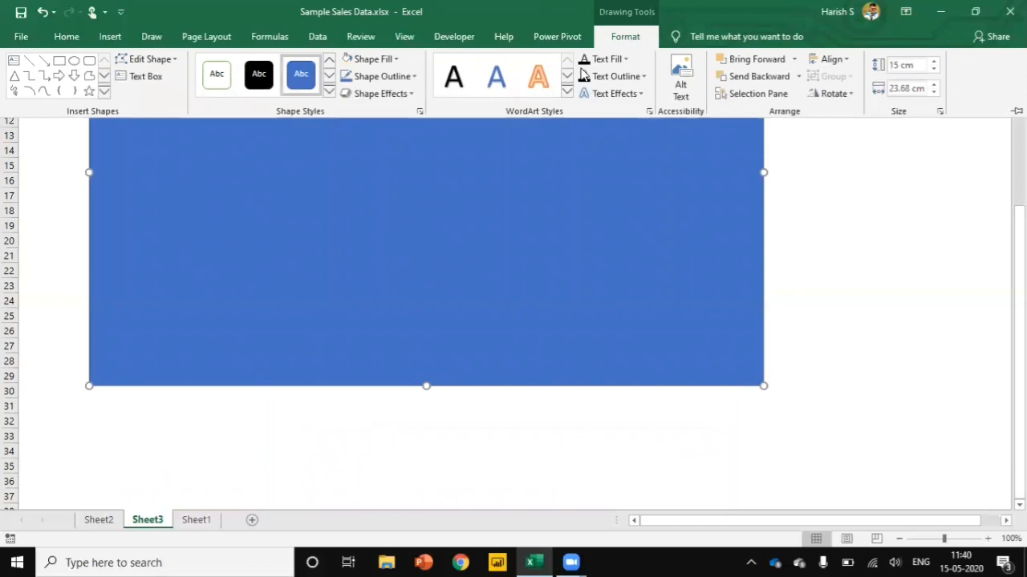
click(395, 59)
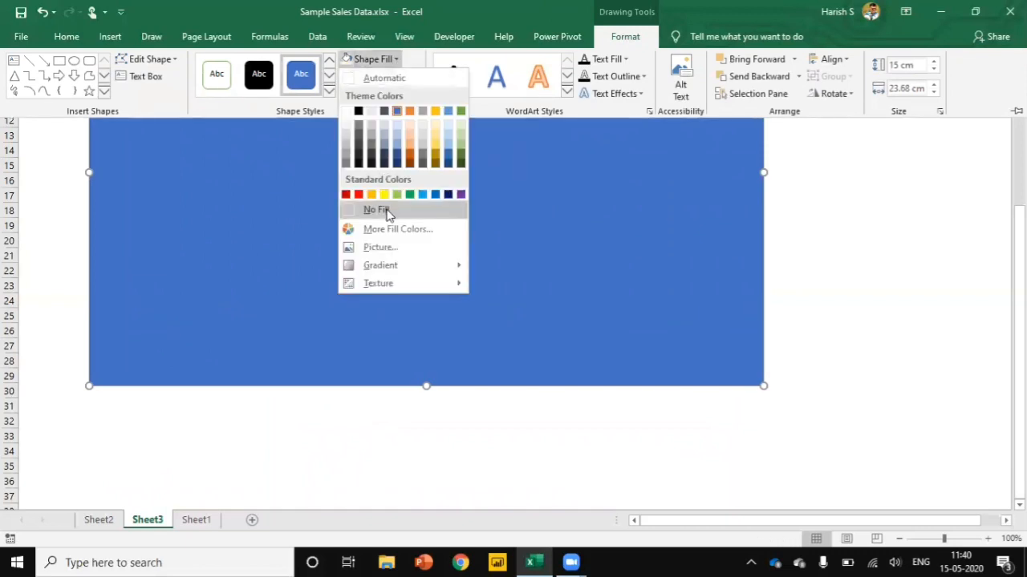
click(377, 210)
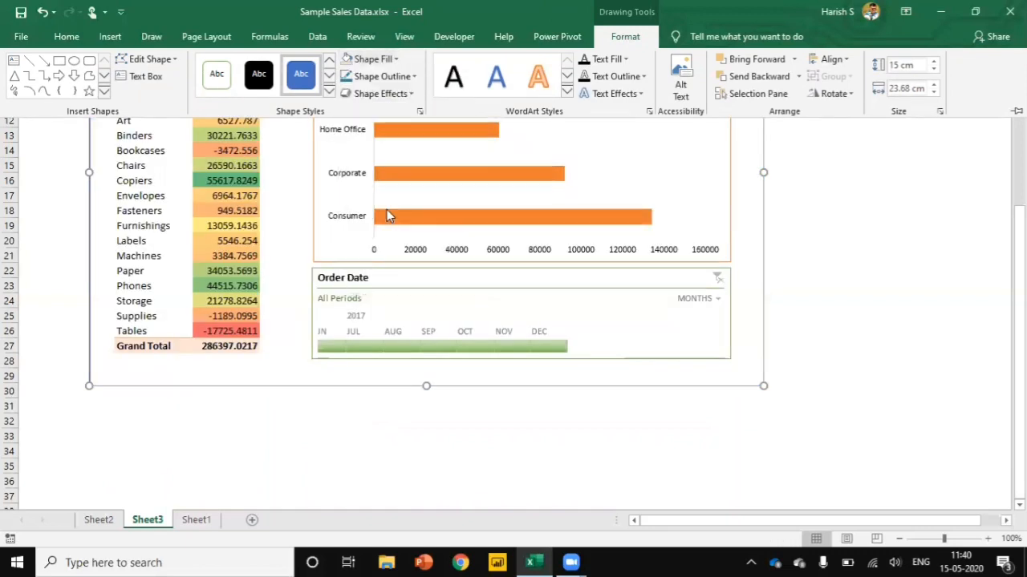
click(415, 77)
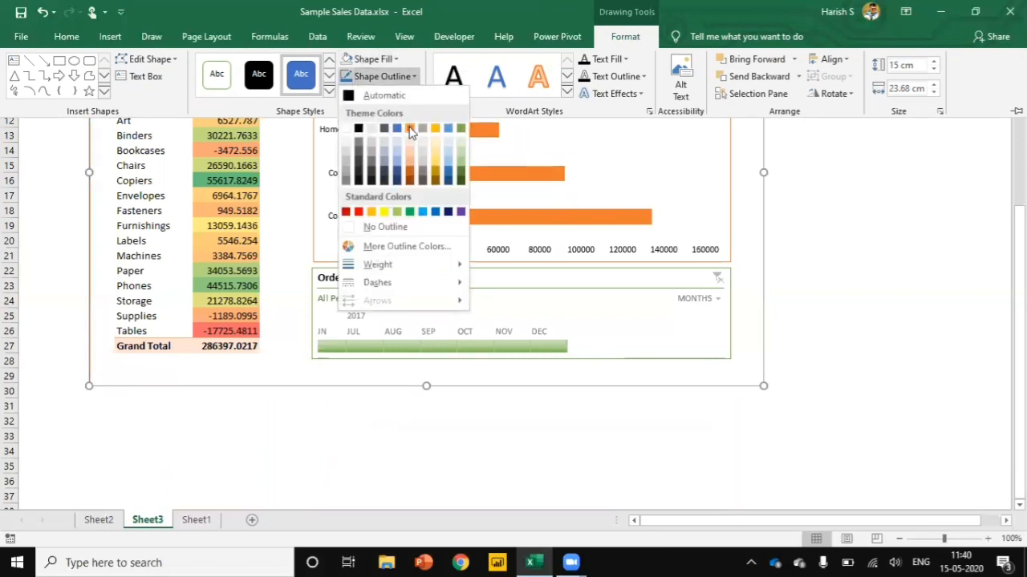
click(410, 129)
scroll(883, 213, up, 4)
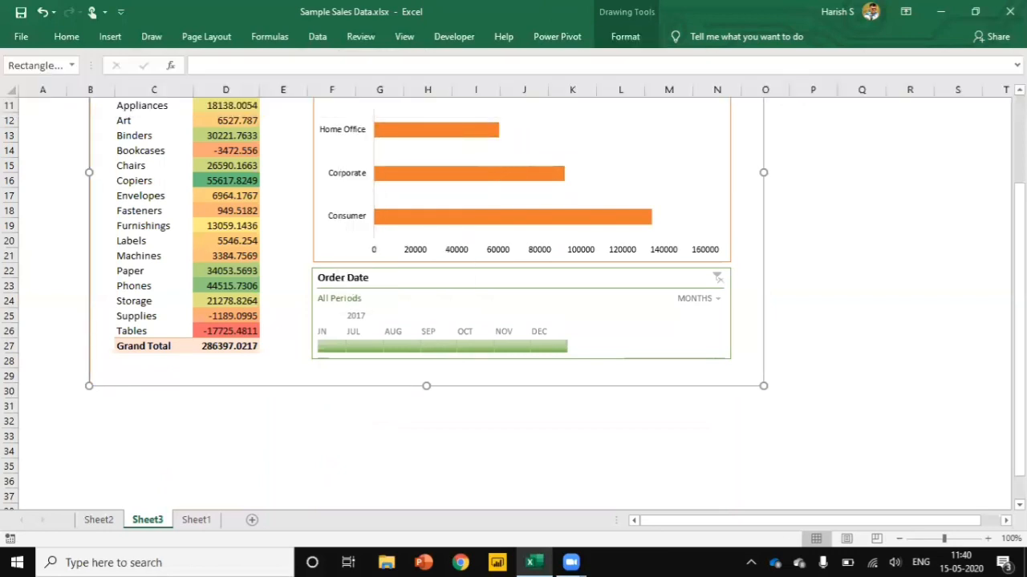
click(883, 213)
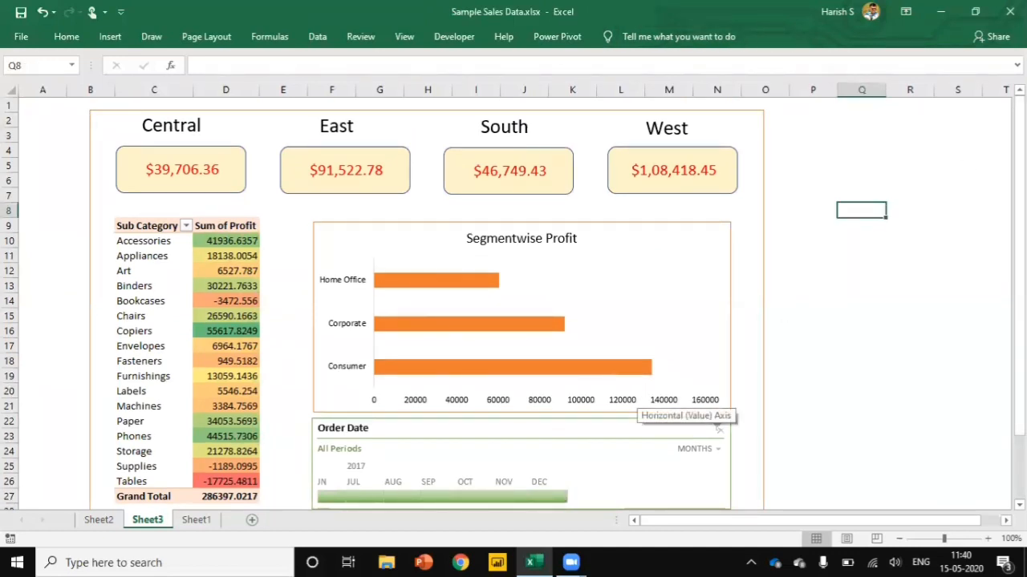
- Insert WordArt in the blue gradient style with reflection and set its text to "KPI Dashboard"
drag(1019, 269, 1020, 271)
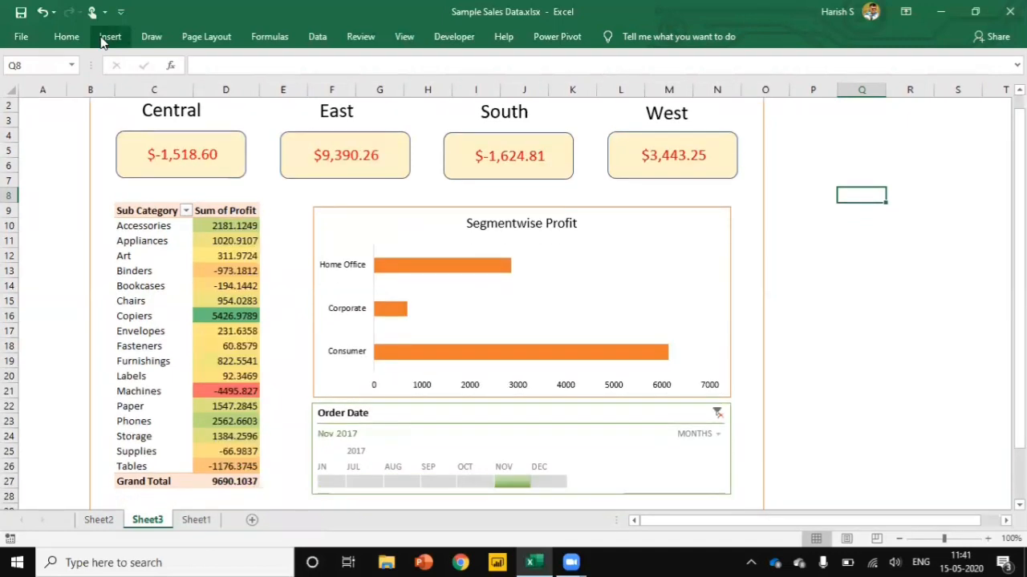
click(101, 38)
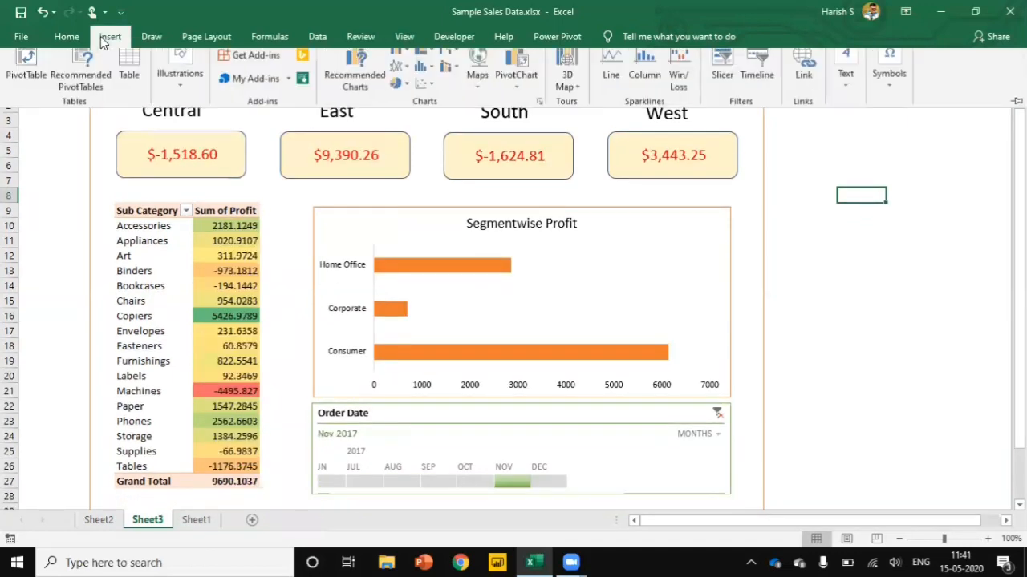
click(846, 97)
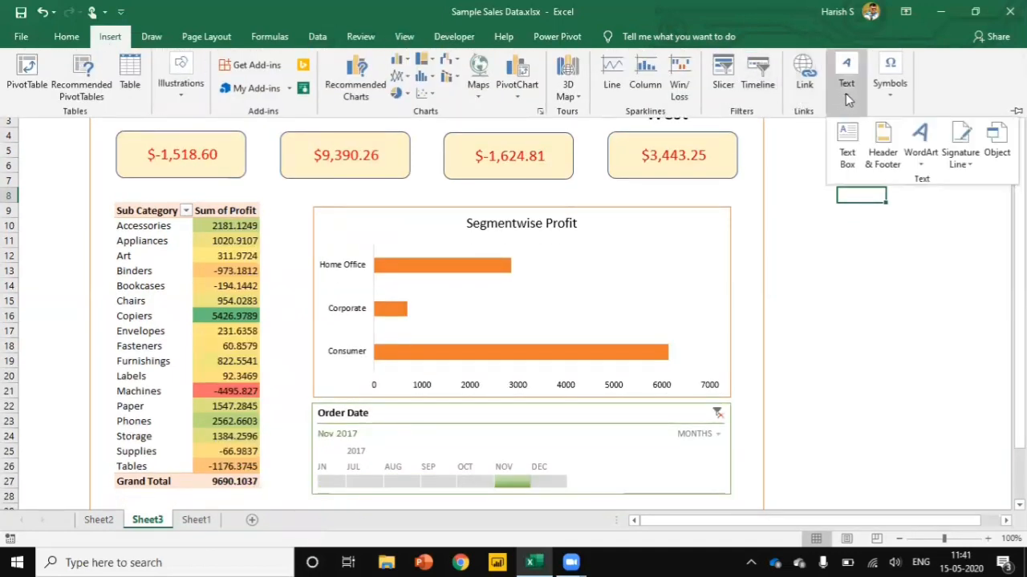
click(921, 161)
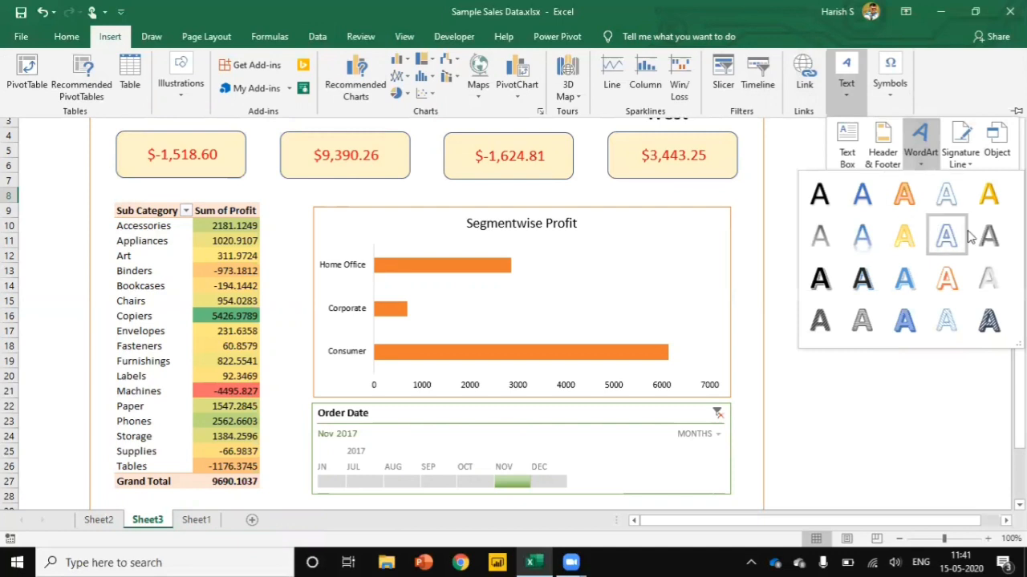
click(862, 235)
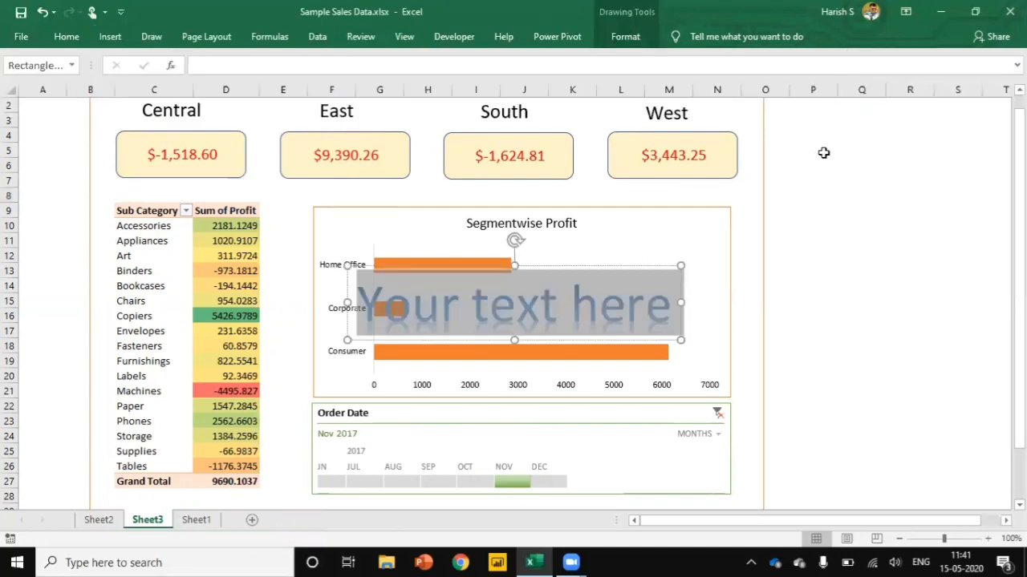
click(580, 298)
triple_click(591, 301)
text(KPI Dash)
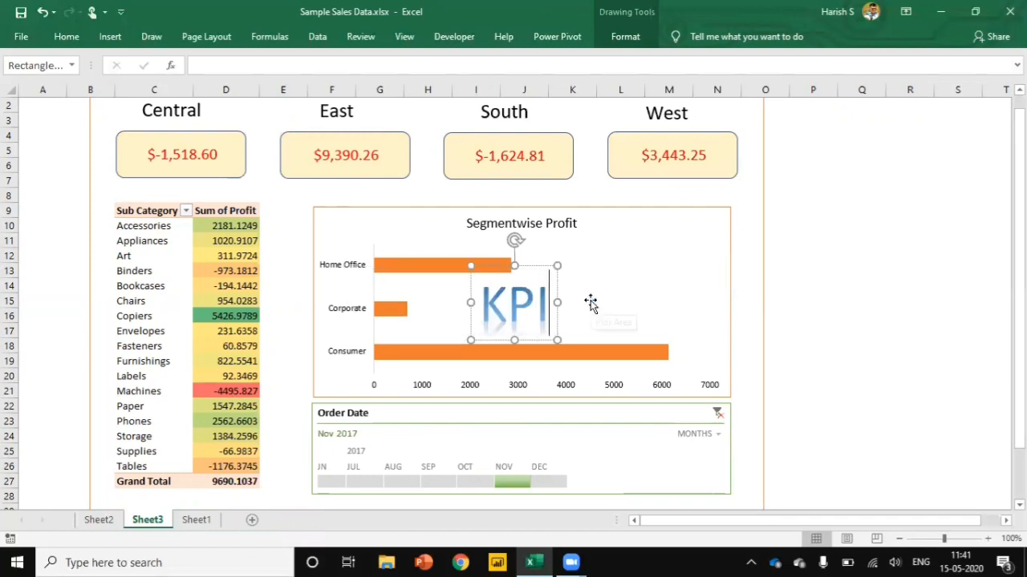
key(BackSpace)
text(hboard)
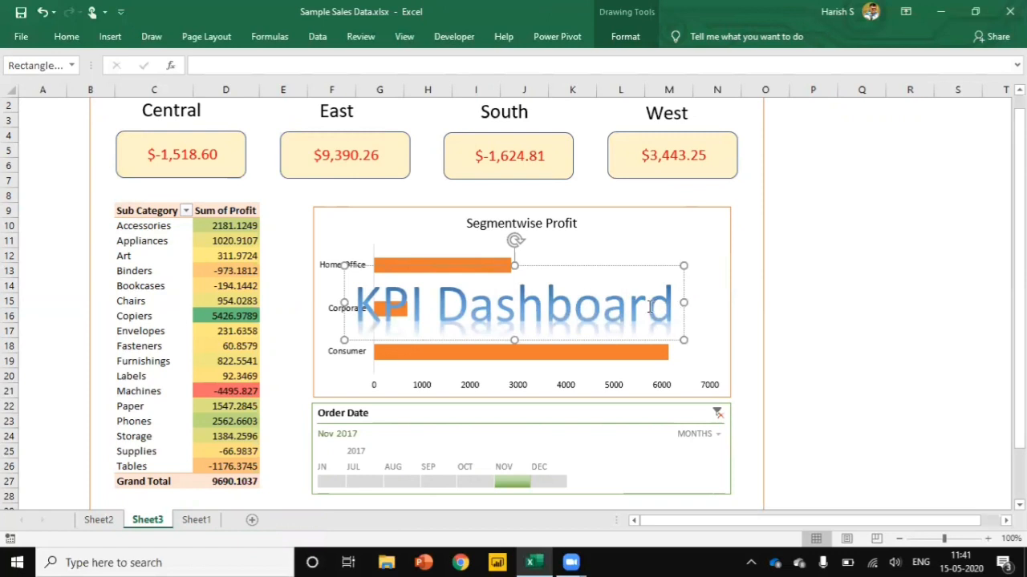
- Reduce the font size of the "KPI Dashboard" WordArt title to 40
drag(681, 313, 366, 172)
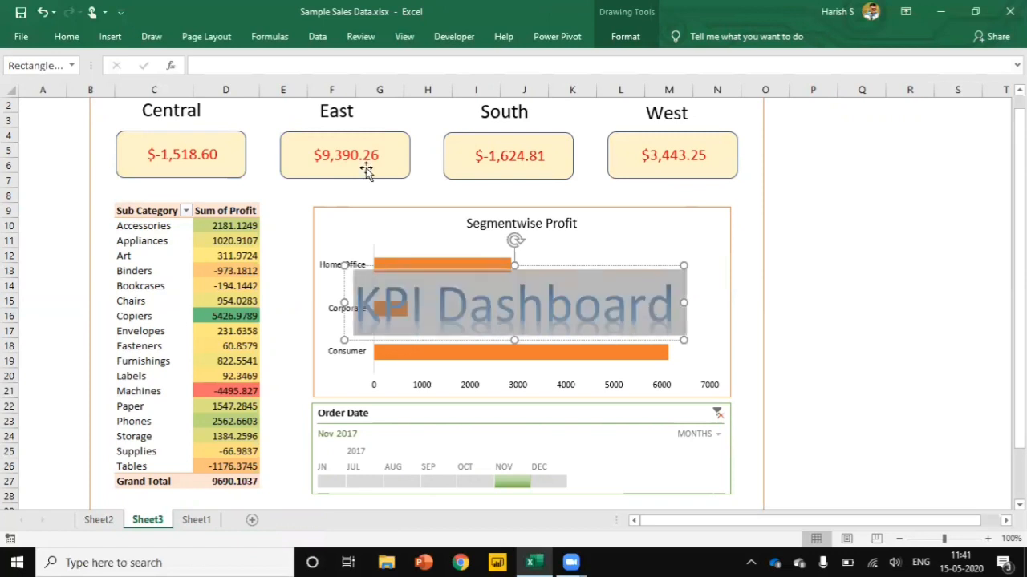
click(66, 37)
click(271, 69)
click(271, 68)
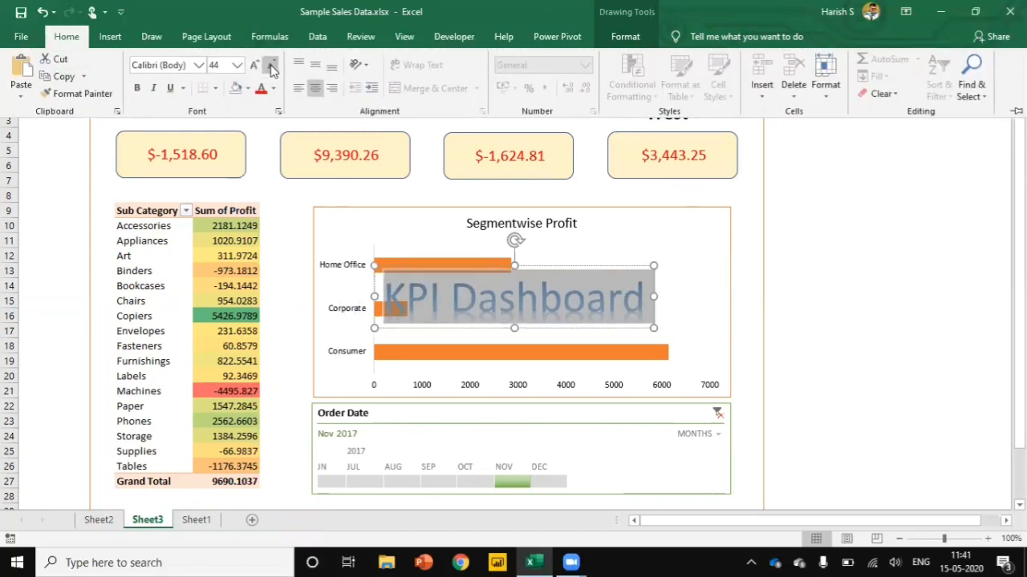
click(272, 68)
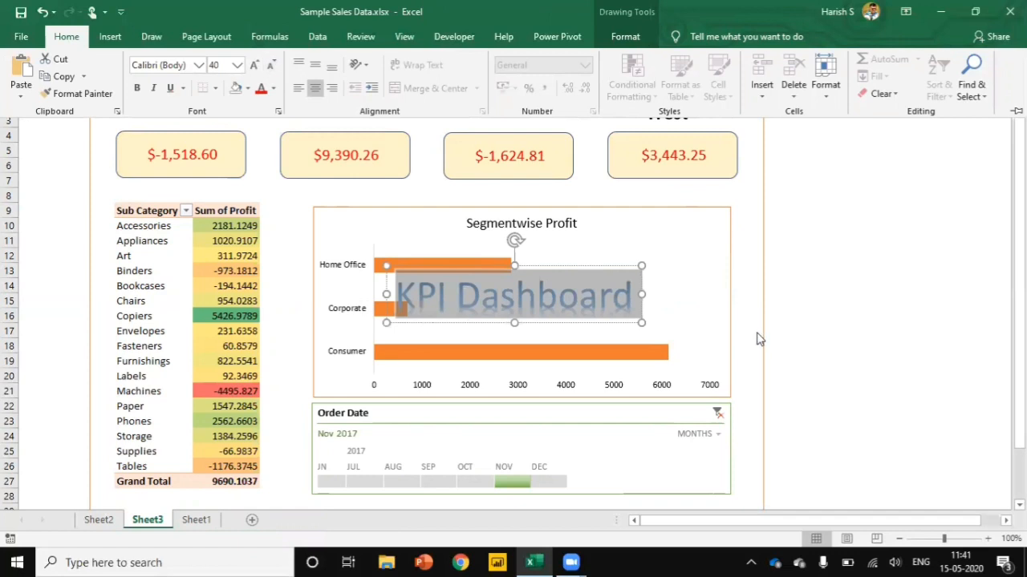
click(583, 269)
click(859, 196)
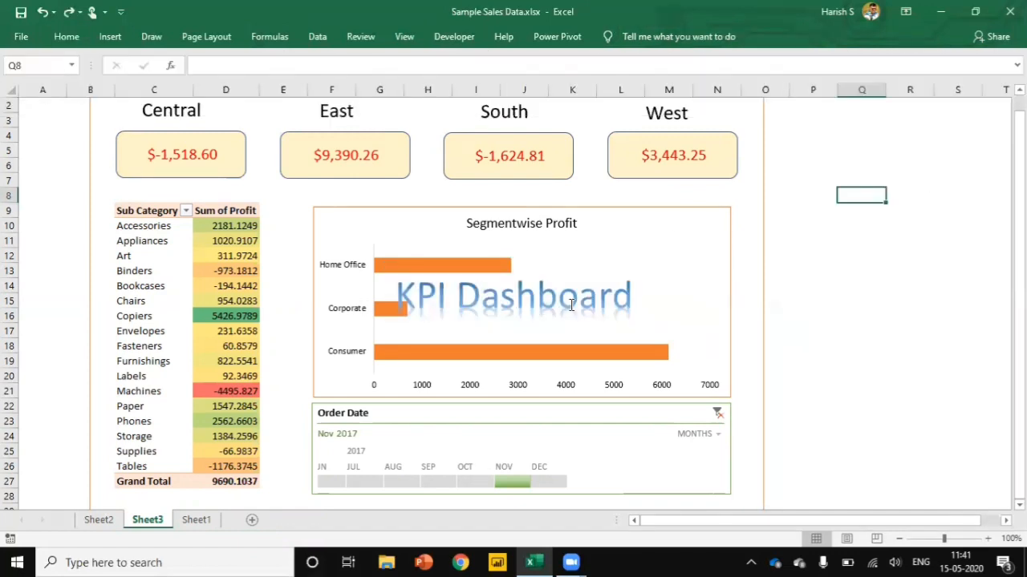
- Move the "KPI Dashboard" WordArt title off the chart to the empty area outside the dashboard border, beside the West profit shape
click(579, 295)
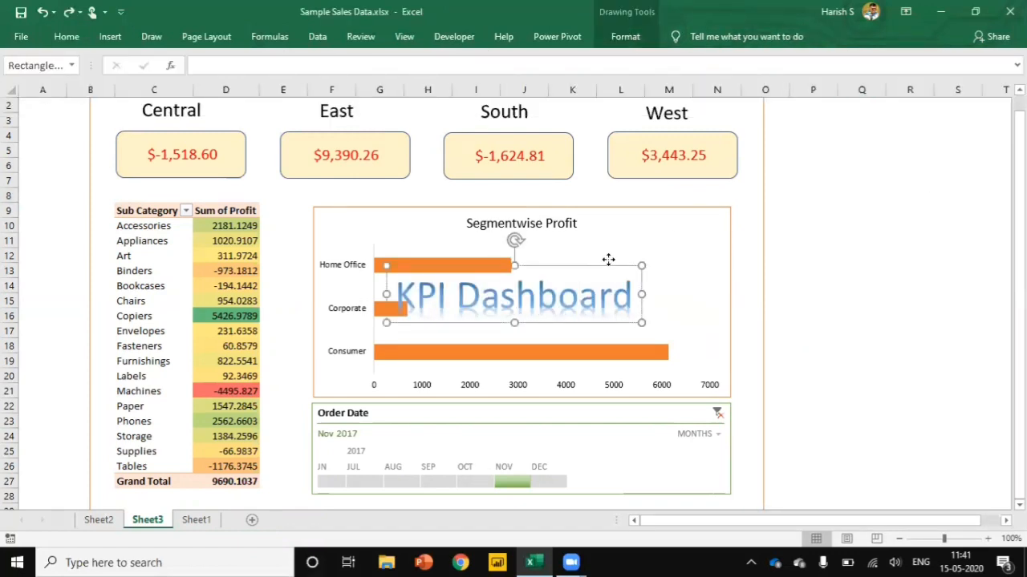
mouse_move(607, 259)
mouse_down()
mouse_move(847, 206)
mouse_move(952, 152)
mouse_move(974, 153)
mouse_move(990, 126)
mouse_up()
click(909, 270)
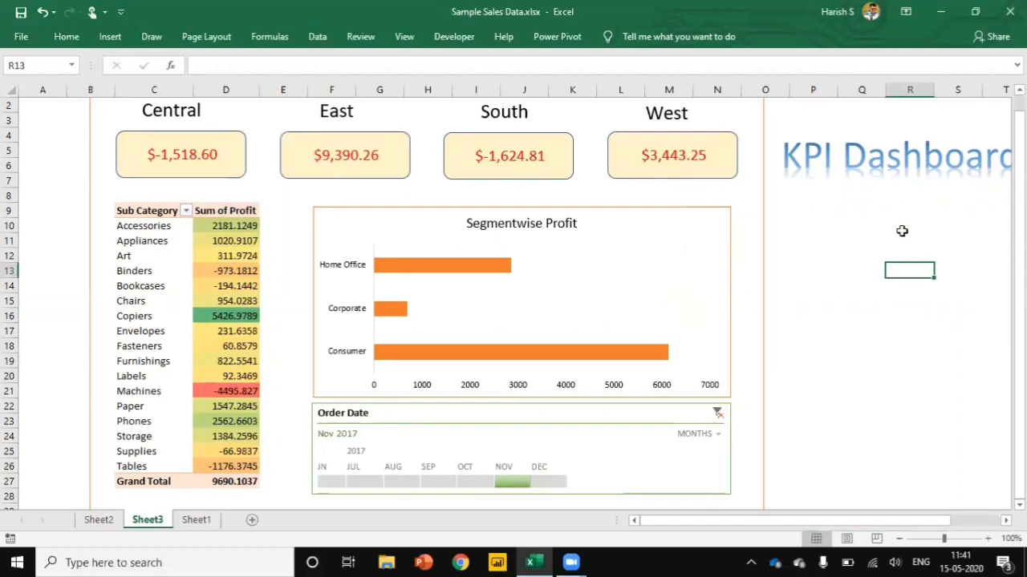
- Delete the empty column A to shift the whole dashboard one column over
click(43, 89)
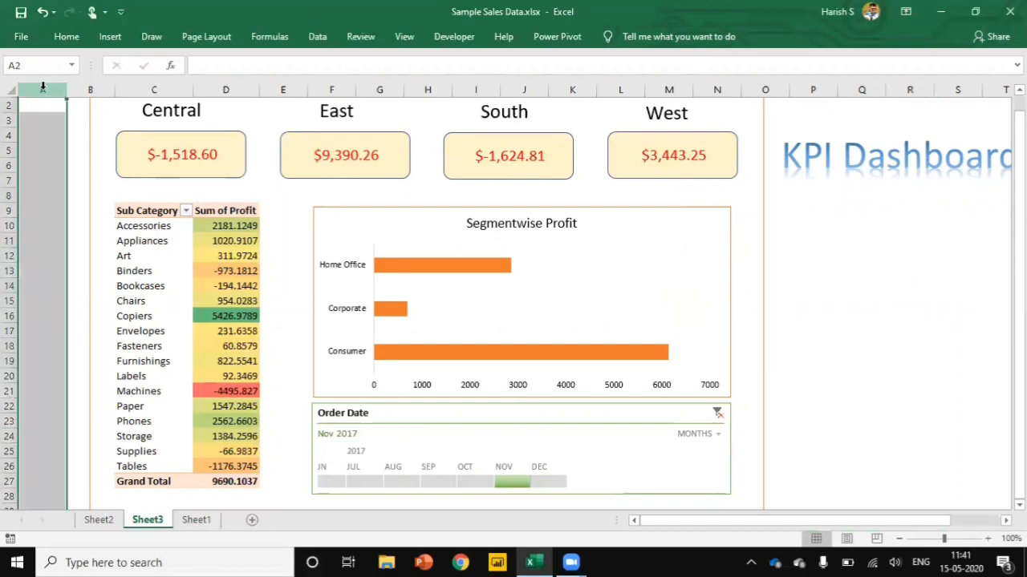
key(ctrl+minus)
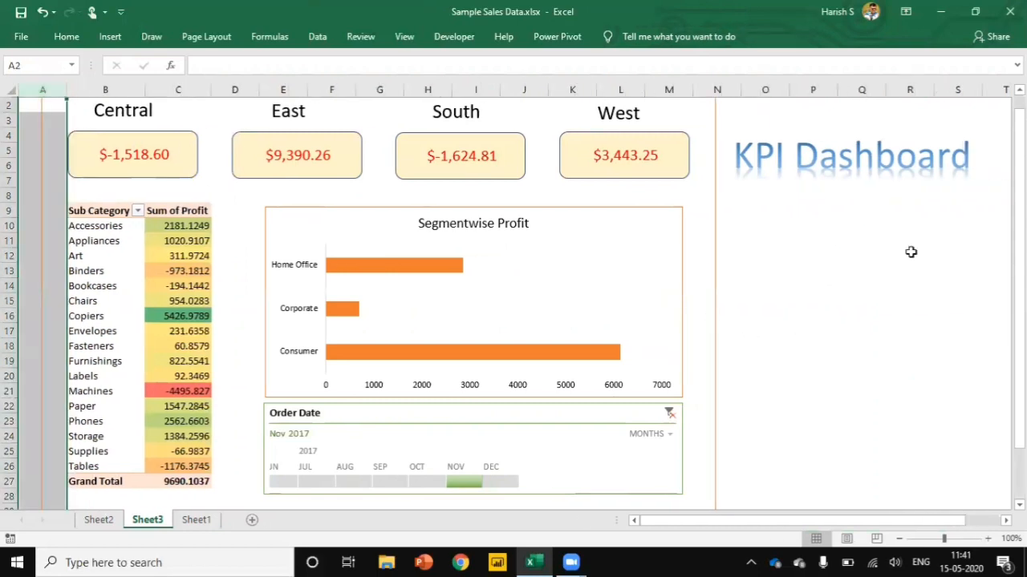
click(800, 250)
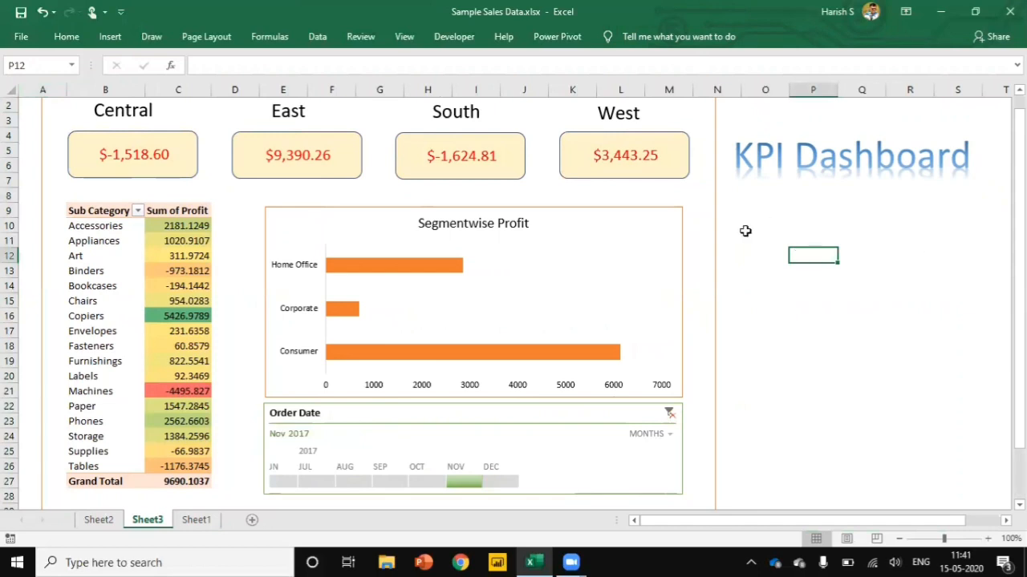
- Change the font colour of the "KPI Dashboard" title to a gold theme colour
click(866, 162)
key(ctrl+a)
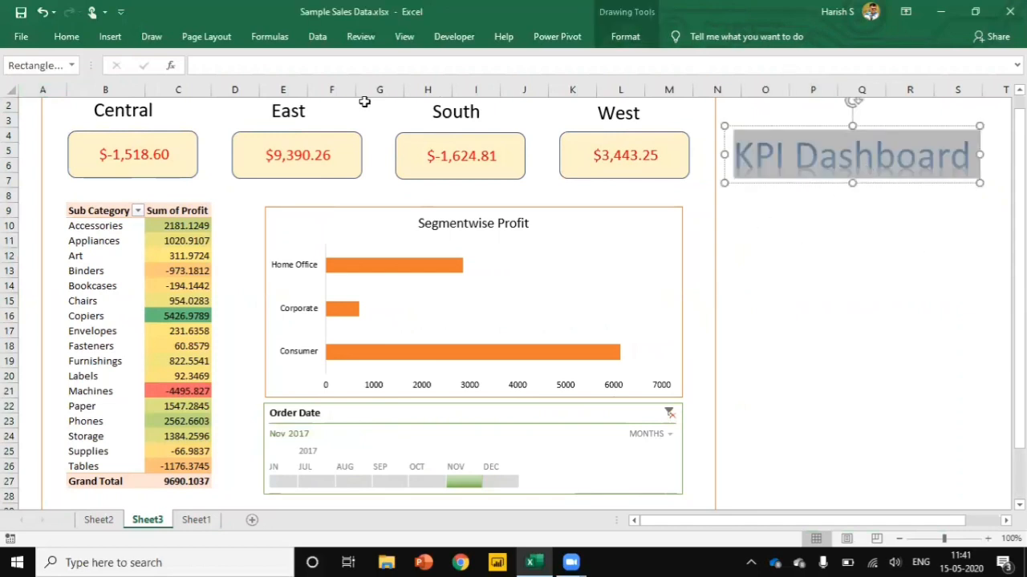
click(67, 36)
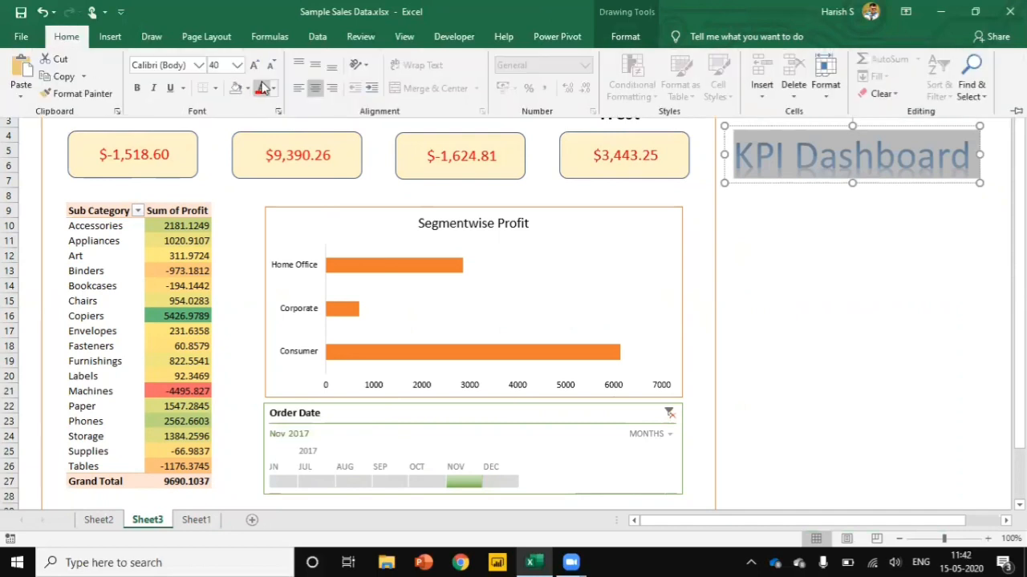
click(274, 89)
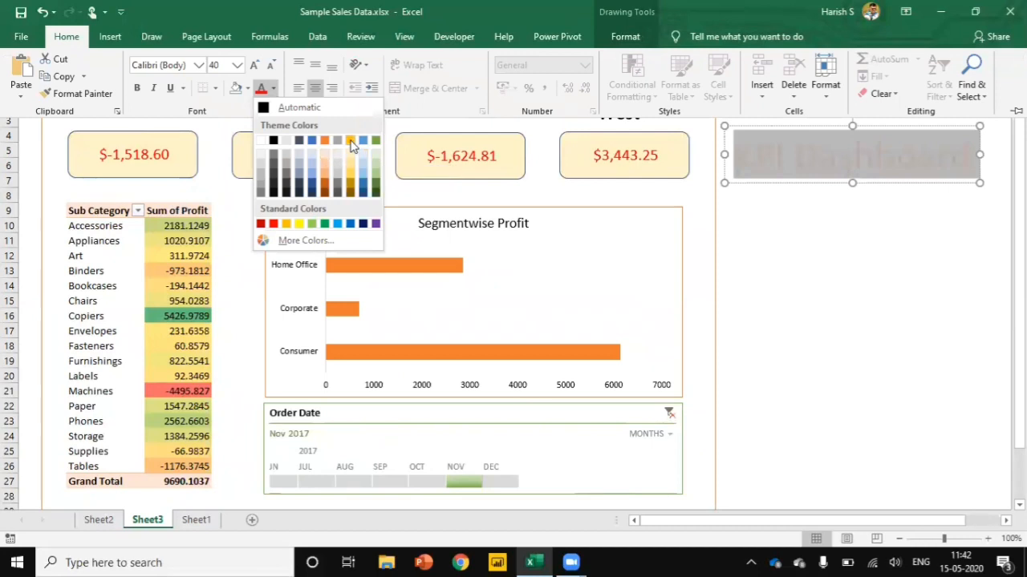
click(350, 181)
key(ctrl+F1)
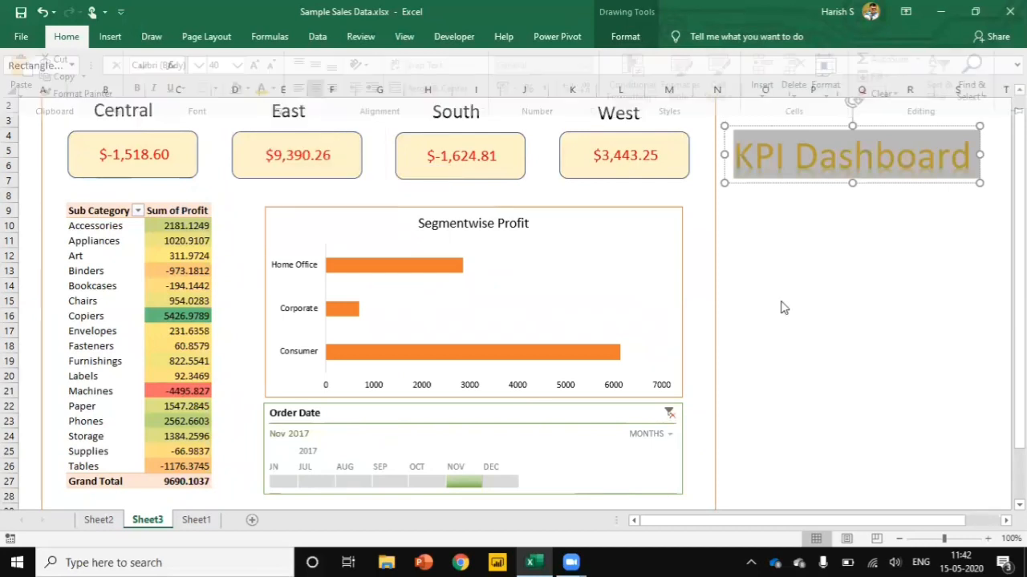
click(806, 263)
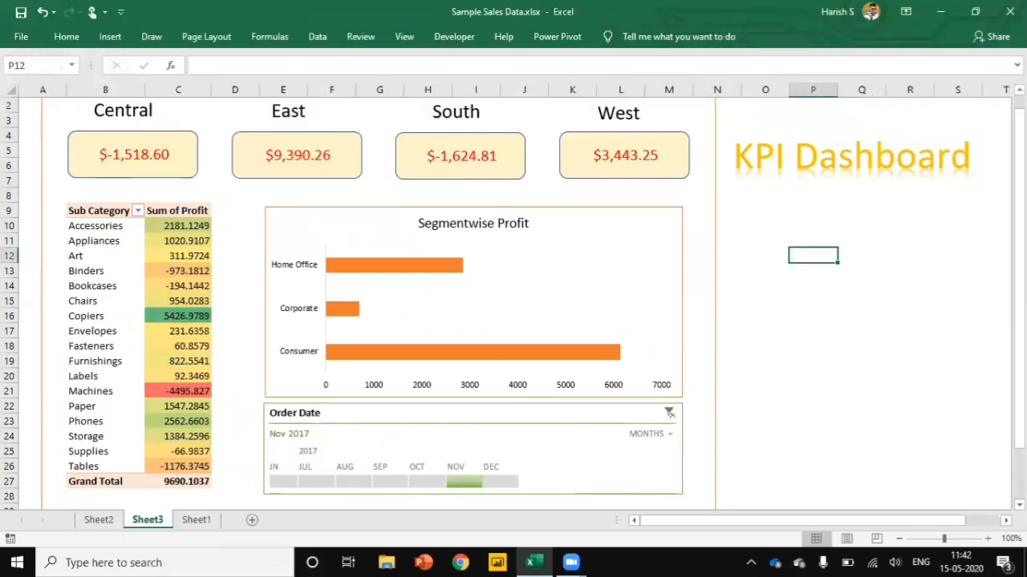
- Insert WordArt in the white style with orange outline, set its text to "For the Period", and move it below the "KPI Dashboard" title
scroll(513, 302, up, 1)
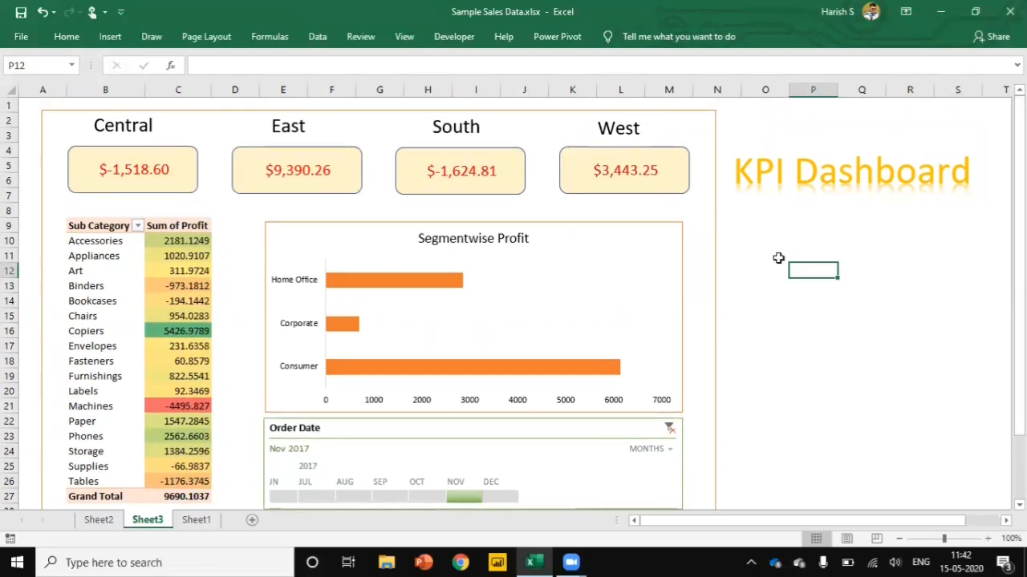
click(762, 257)
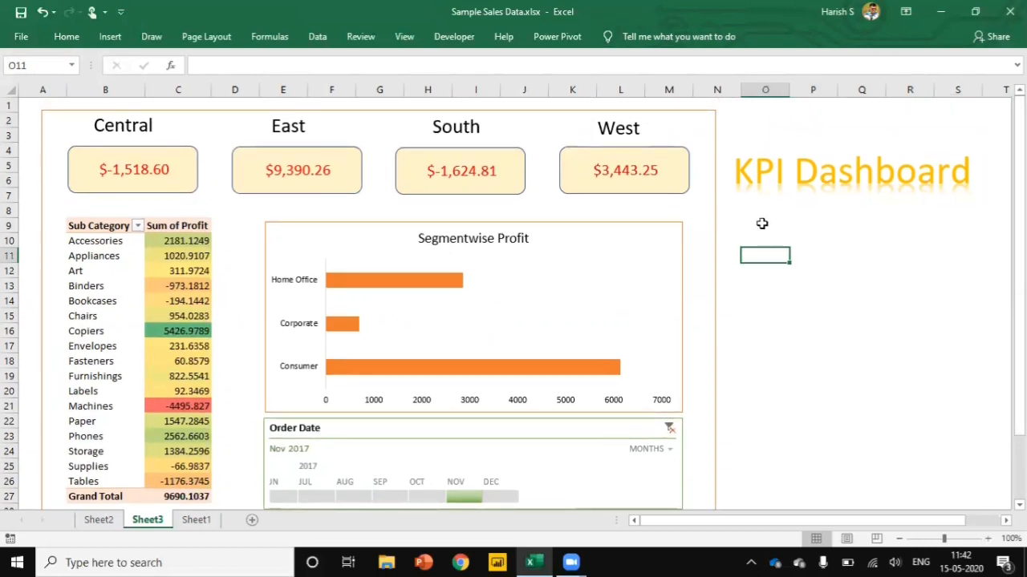
click(110, 37)
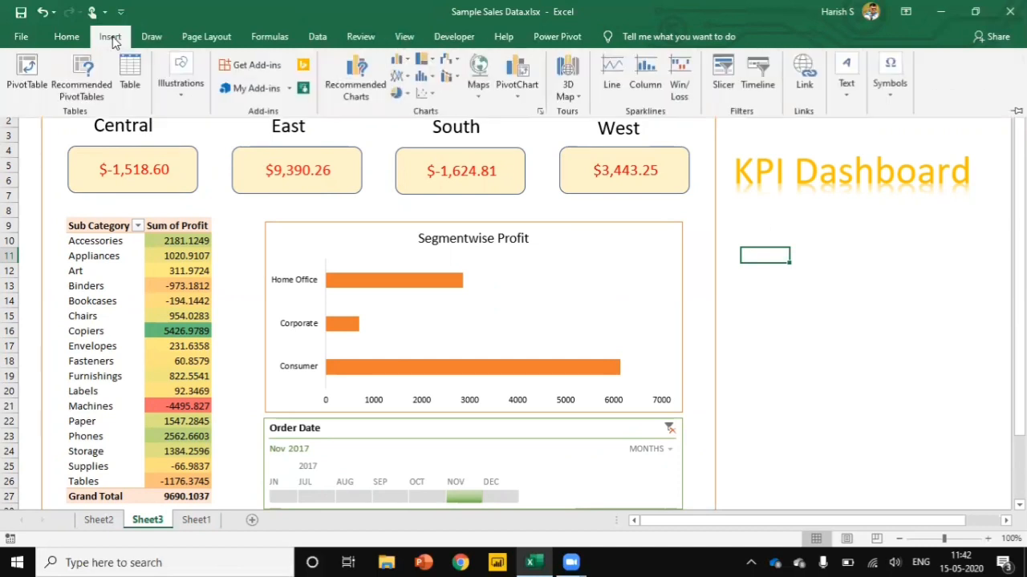
click(847, 96)
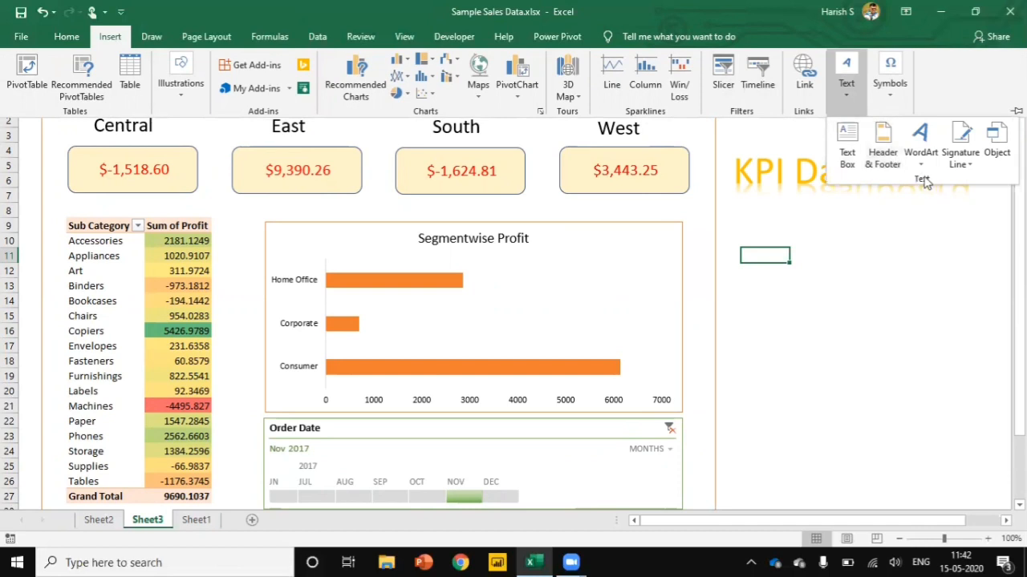
click(922, 167)
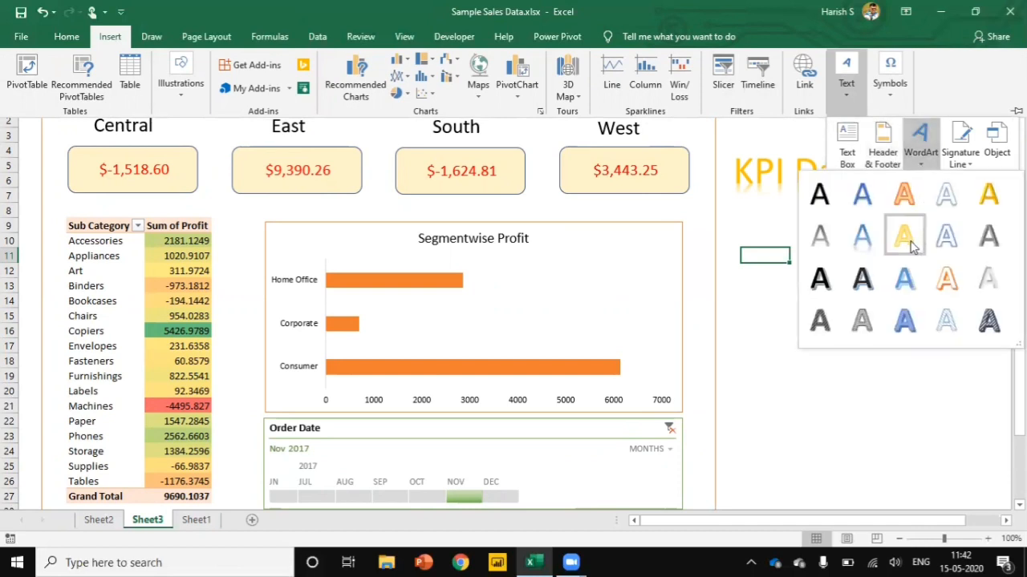
click(944, 274)
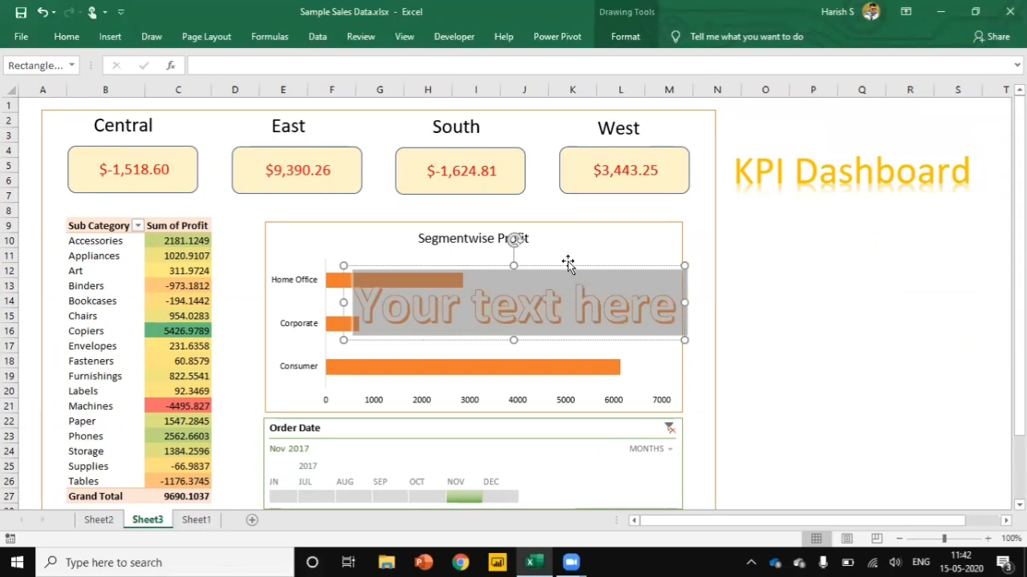
text(For the per)
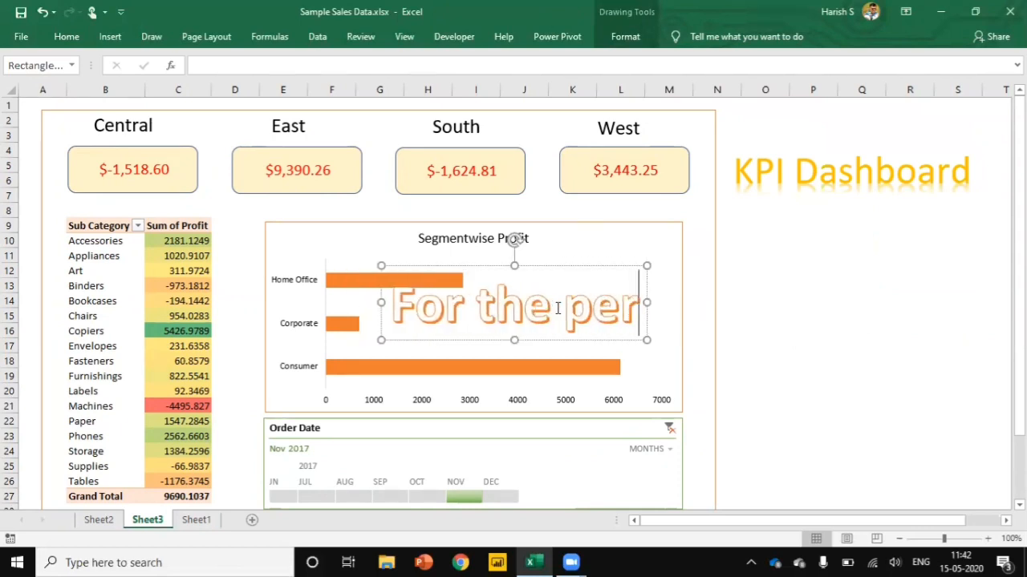
key(BackSpace)
key(BackSpace)
key(BackSpace)
key(BackSpace)
text(Period)
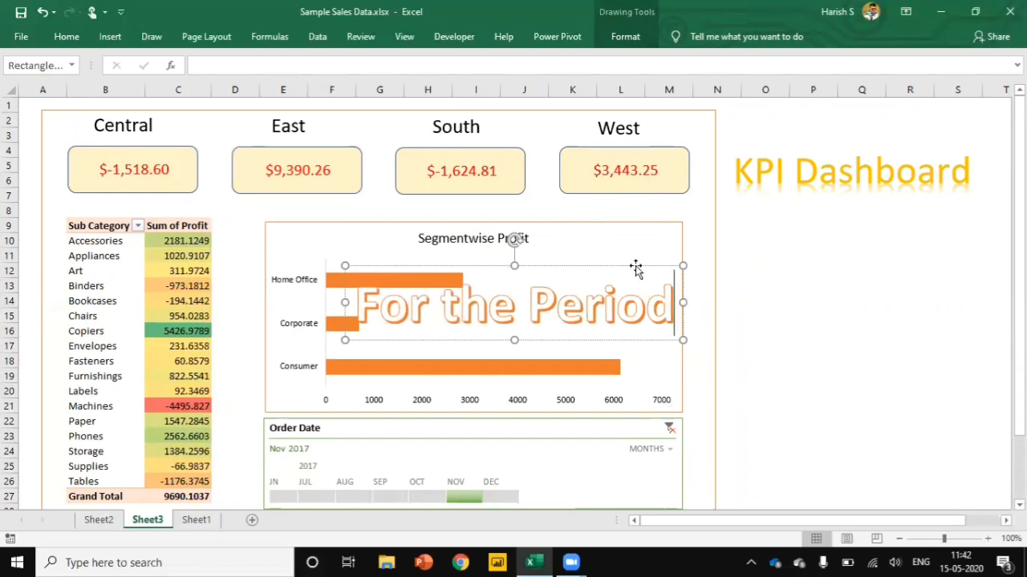
drag(635, 265, 914, 227)
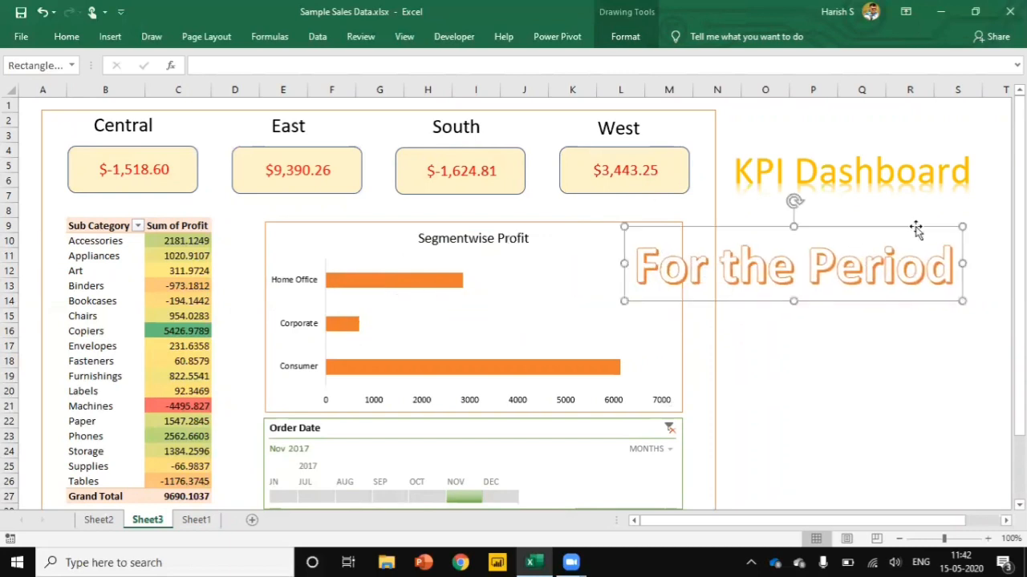
- Reduce the font size of "For the Period" to 32 and centre the WordArt directly beneath the "KPI Dashboard" title
click(888, 263)
key(ctrl+a)
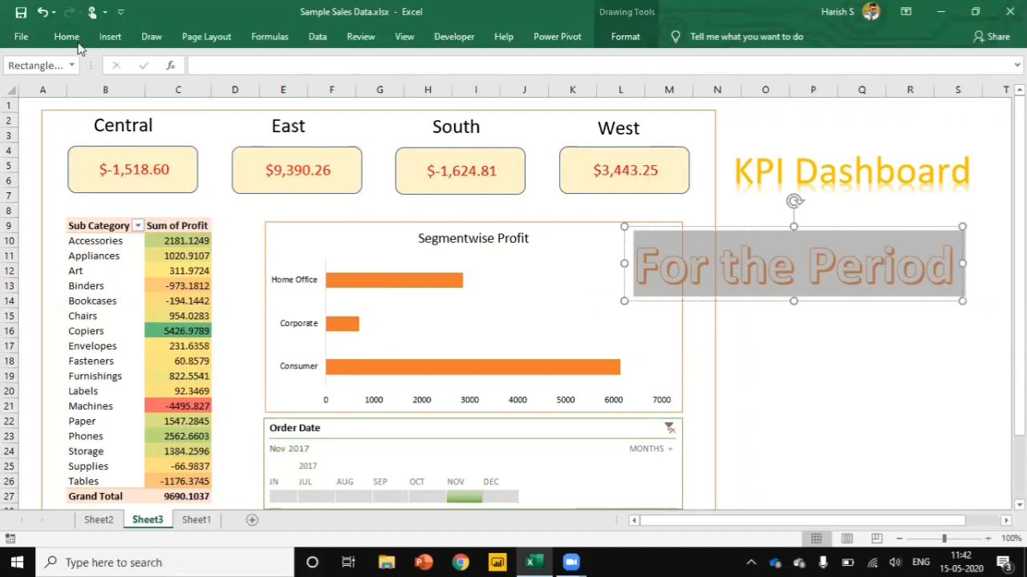
click(71, 39)
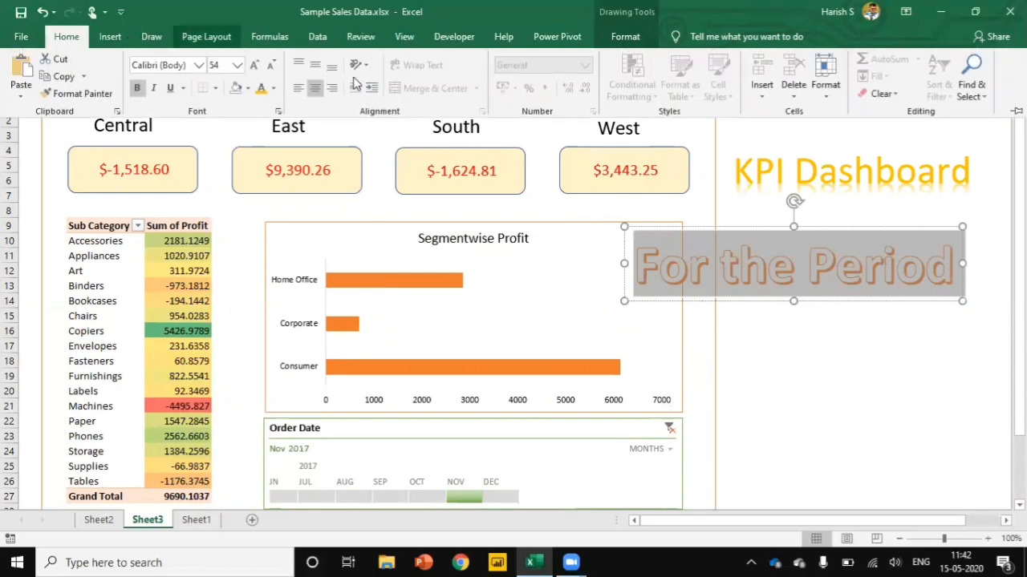
click(270, 71)
click(270, 71)
click(269, 71)
click(269, 70)
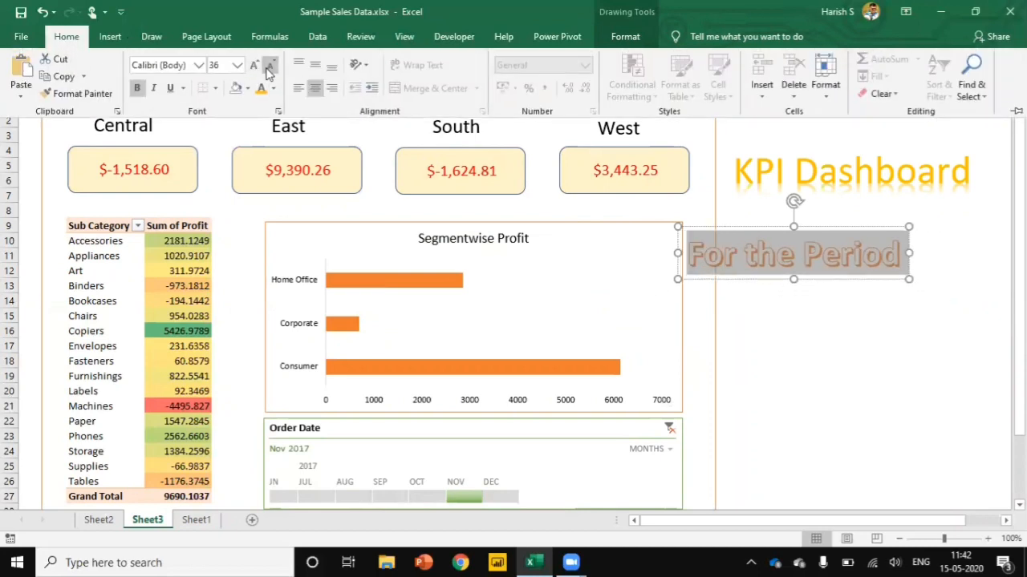
click(269, 71)
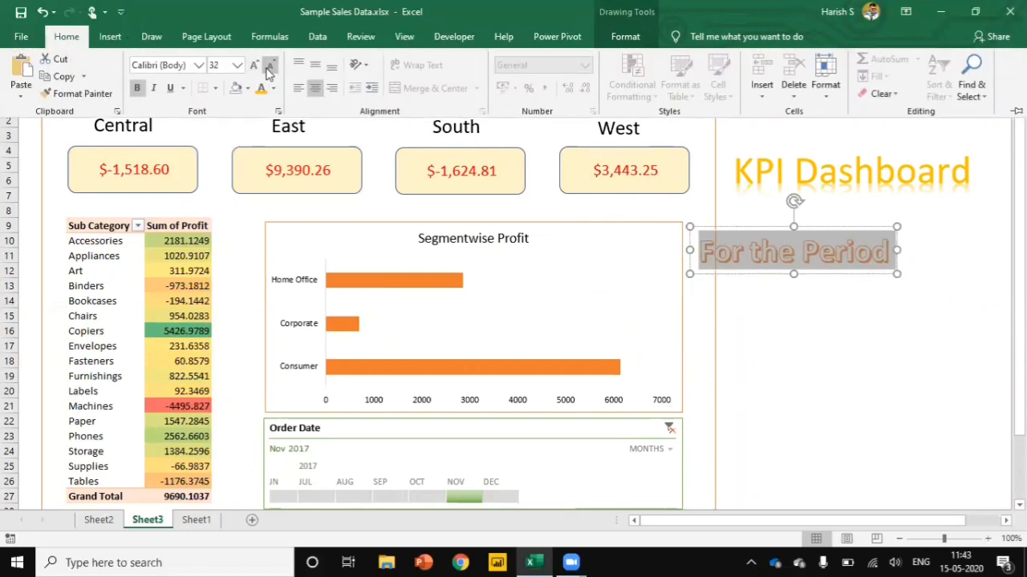
click(823, 231)
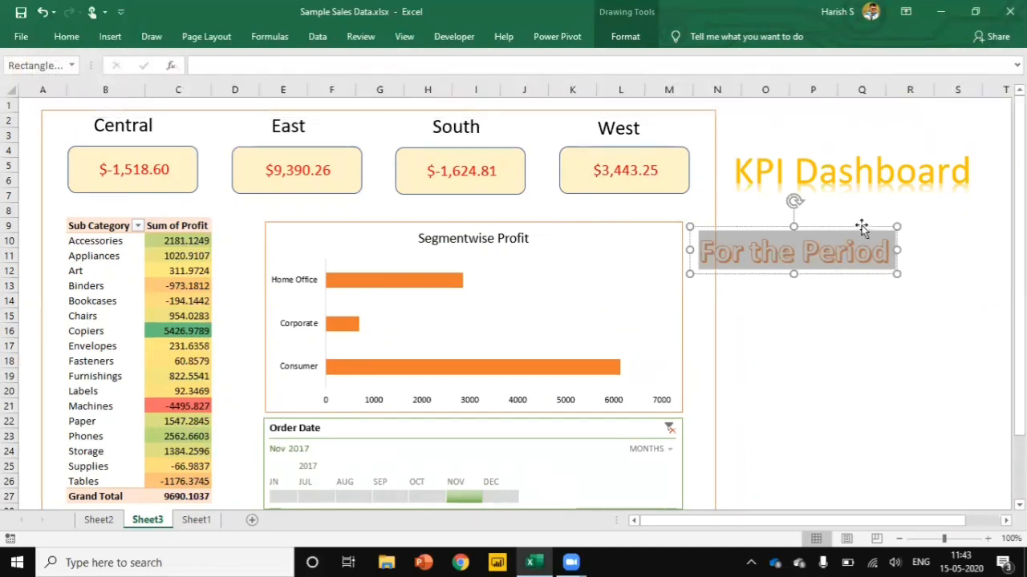
drag(872, 226, 923, 211)
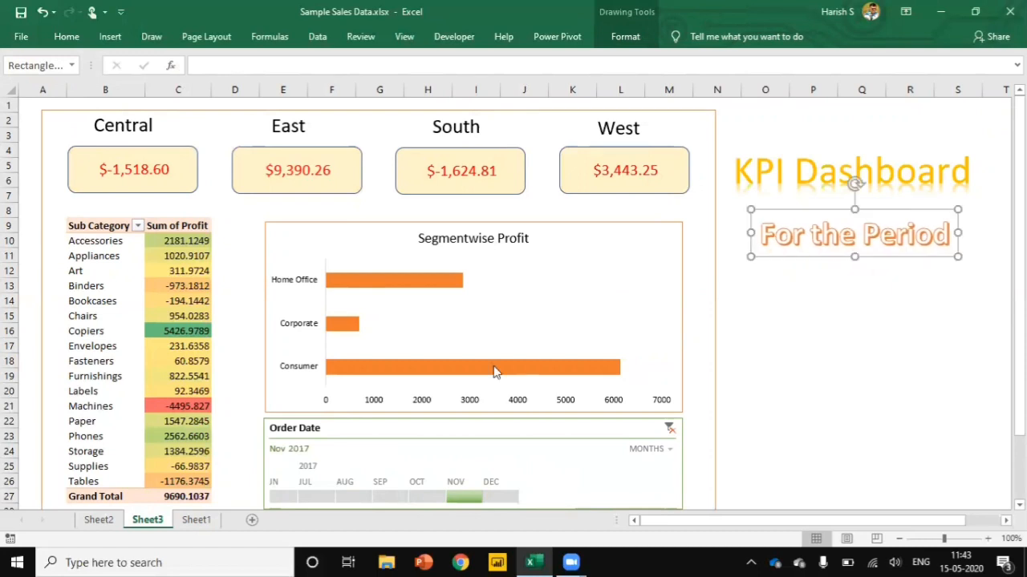
- Switch the Order Date timeline's time level to years
click(625, 431)
click(654, 450)
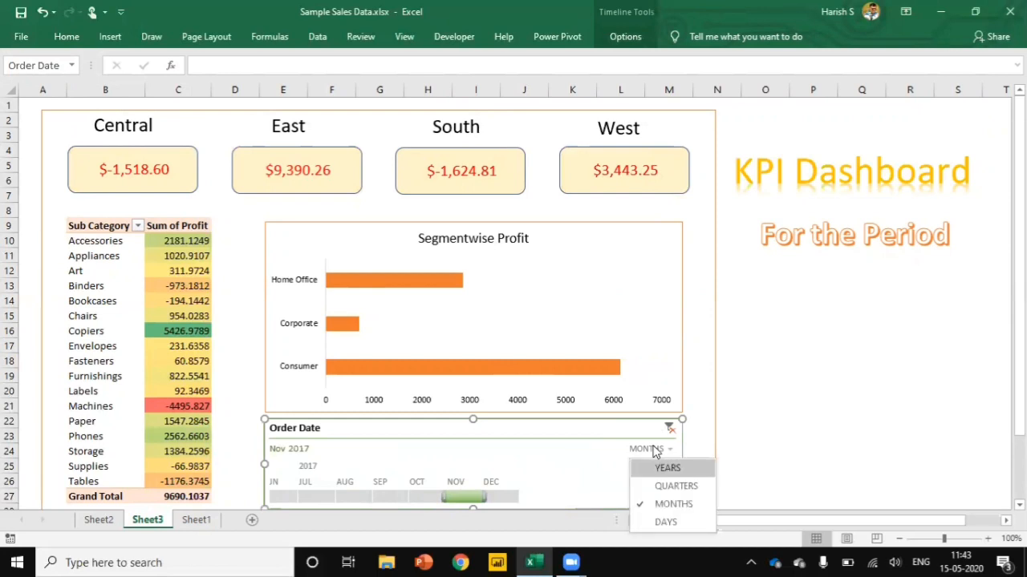
click(668, 470)
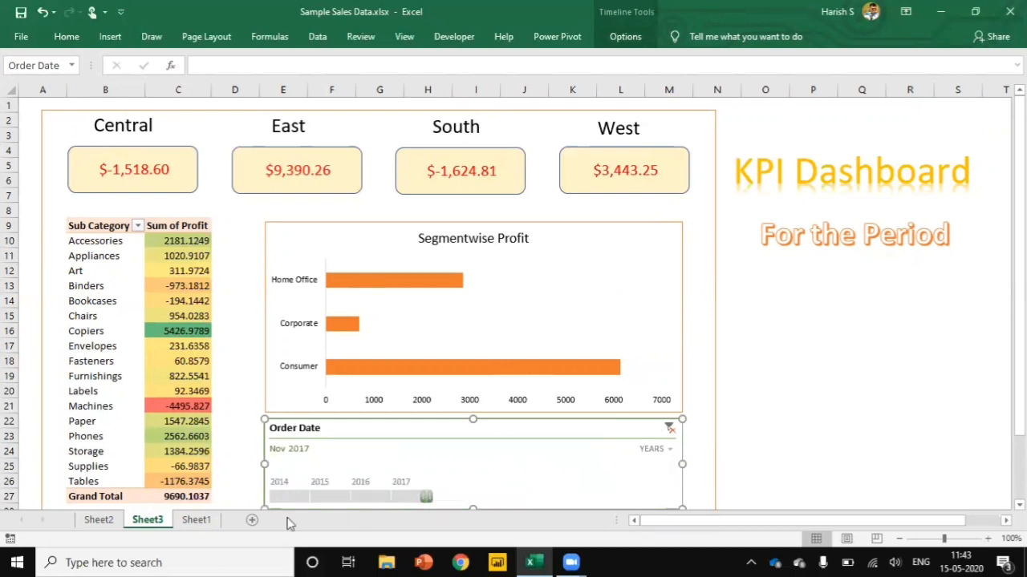
click(409, 498)
- Add a second line reading "2014 to 2017" to the "For the Period" WordArt
click(857, 236)
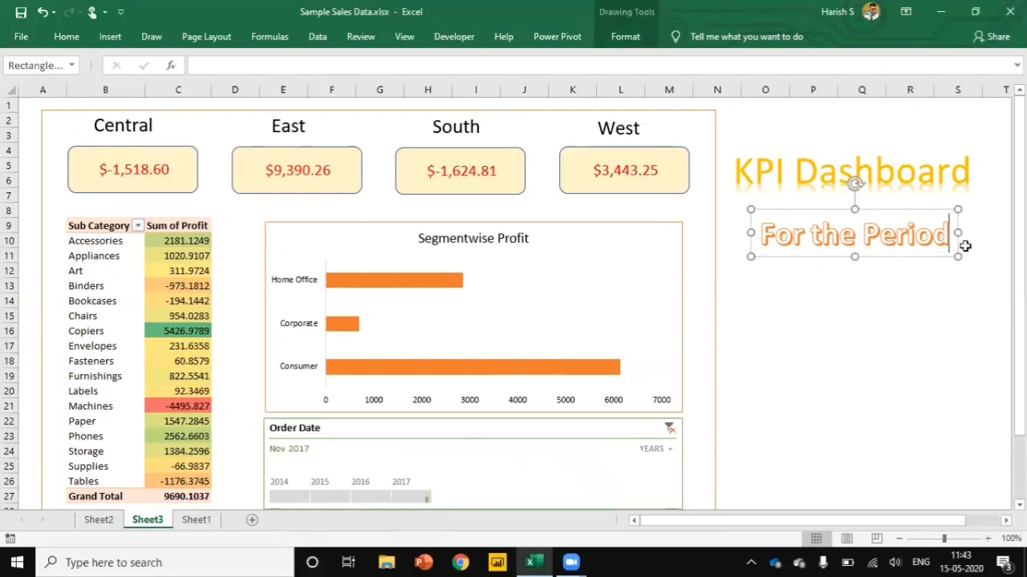
key(Return)
text(2014 )
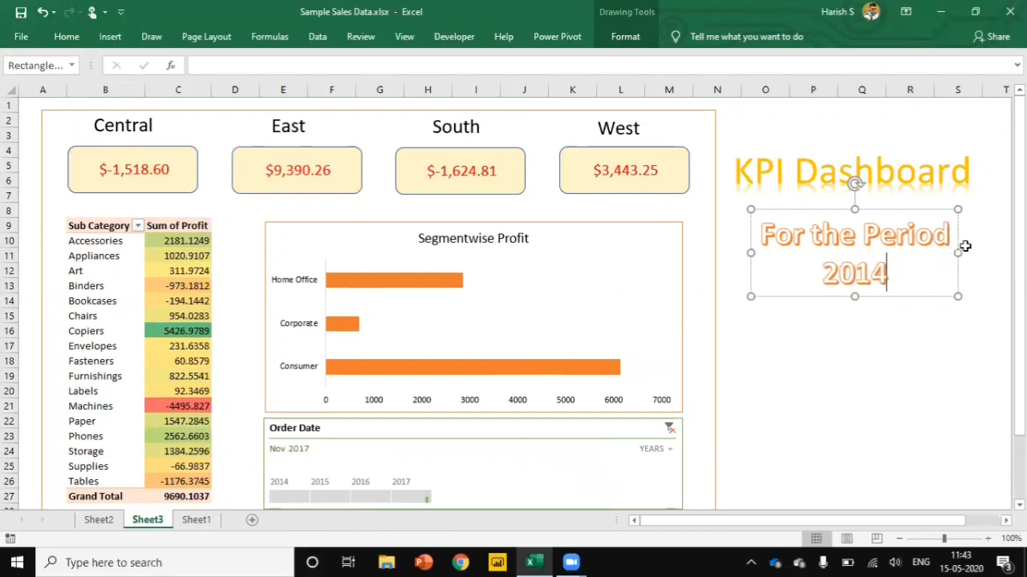
text(to 2017)
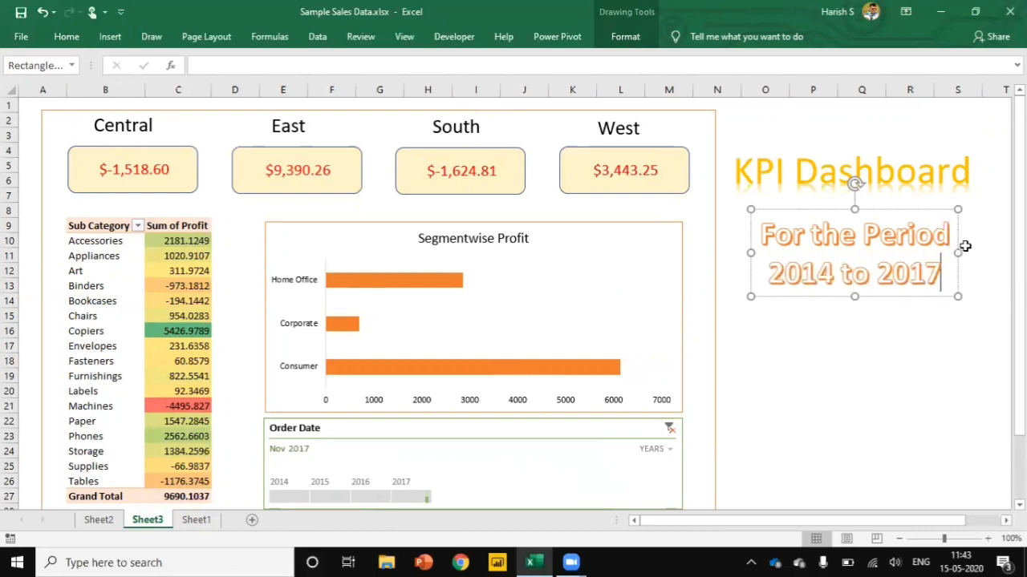
click(862, 329)
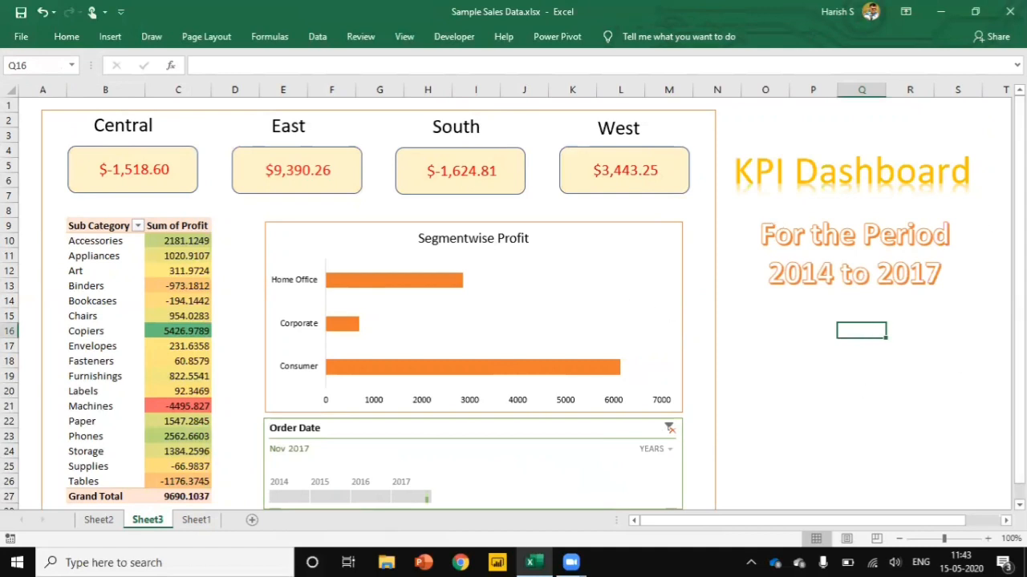
scroll(994, 487, down, 1)
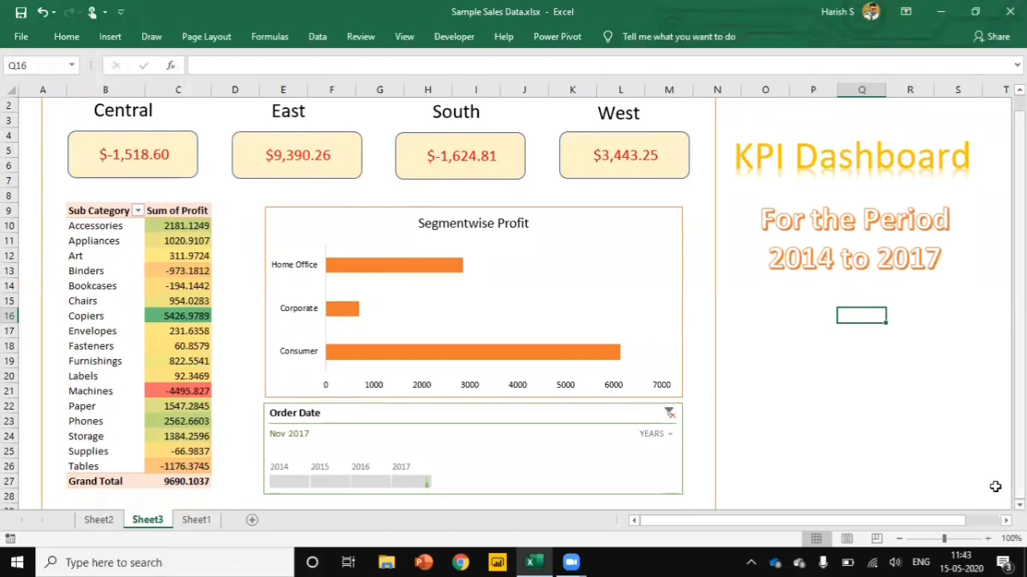